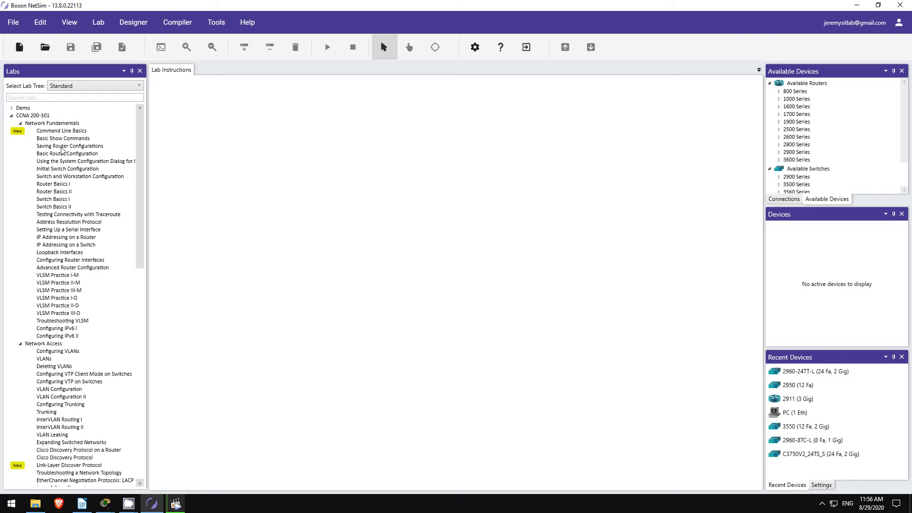
Preview the Network Fundamentals labs Switch Basics II, VLSM Practice I-M, VLSM Practice III-D and Configuring IPv6 II
left_click(63, 148)
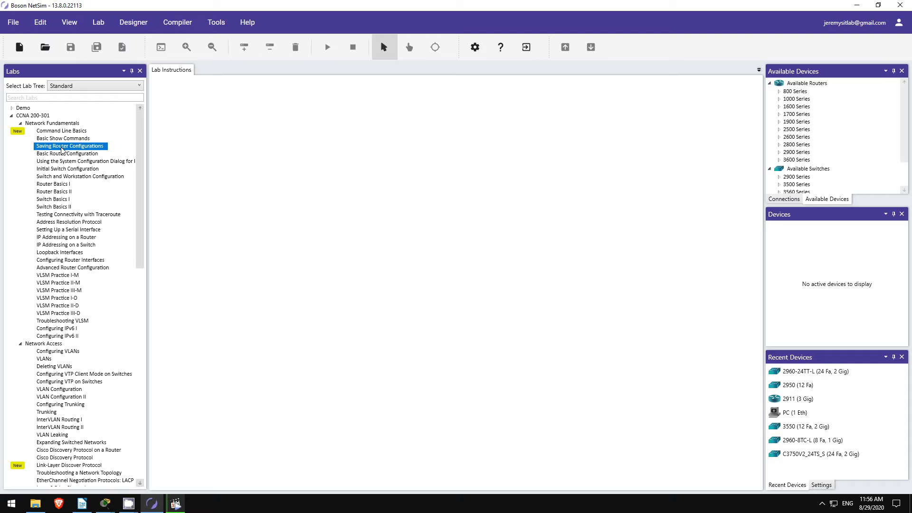
left_click(61, 208)
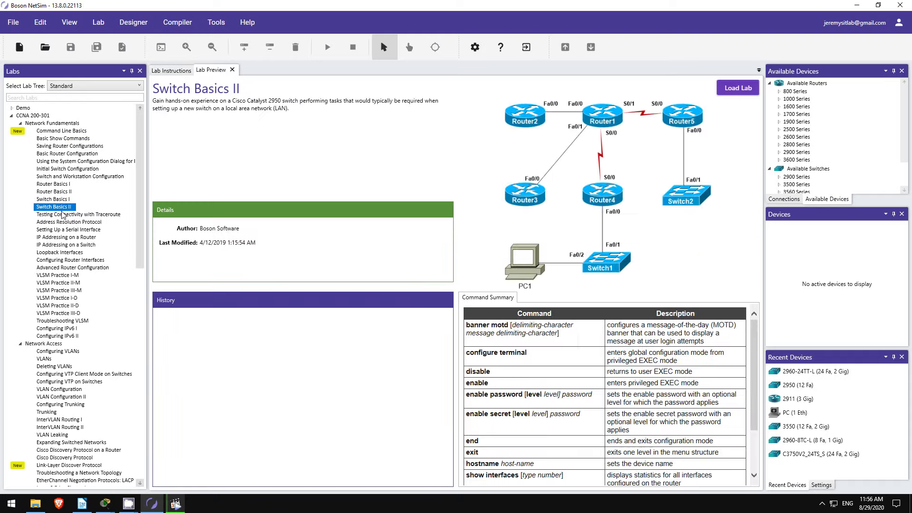
left_click(69, 276)
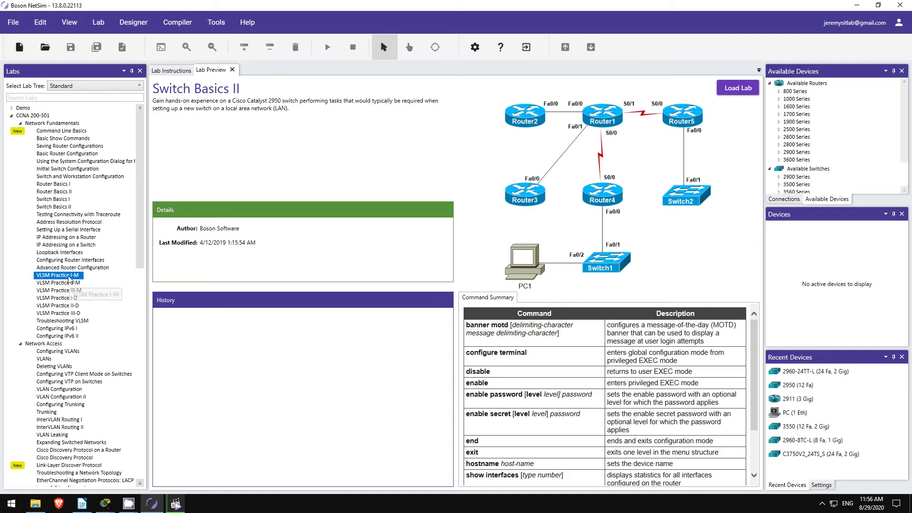
left_click(77, 314)
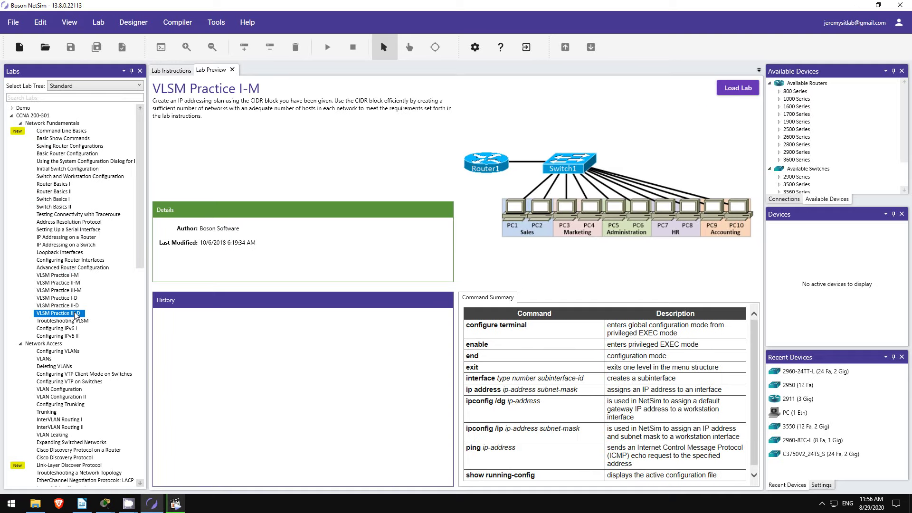
scroll(92, 300, "down", 2)
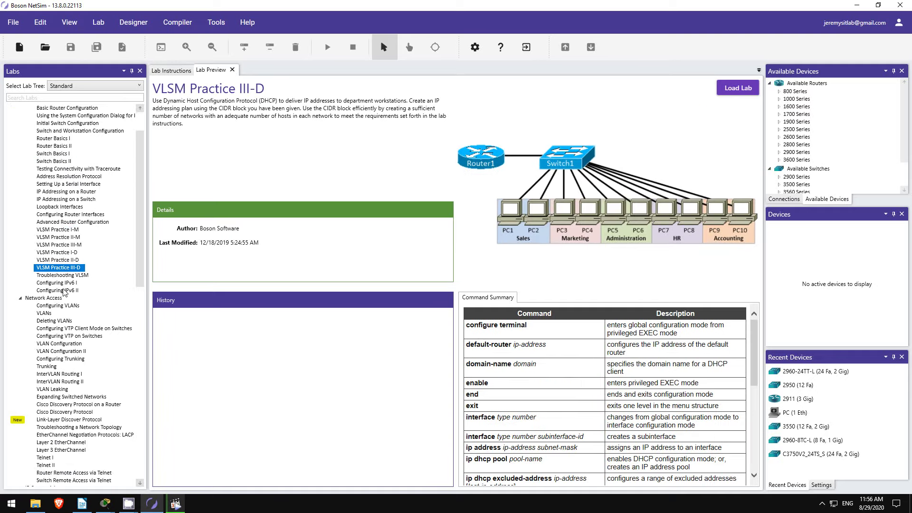
left_click(68, 291)
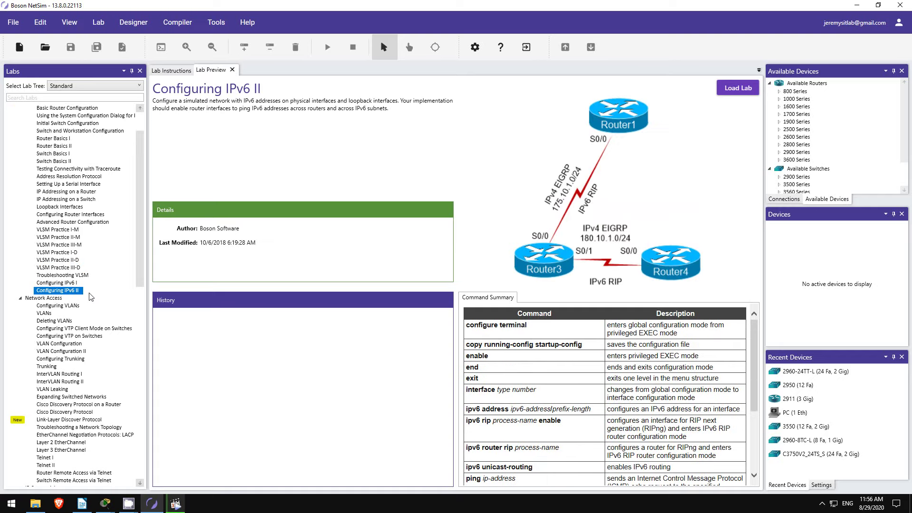
Preview the Network Access labs, including Configuring VLANs, VLANs, VLAN Leaking, Telnet I and Switch Remote Access via Telnet
left_click(67, 307)
left_click(58, 315)
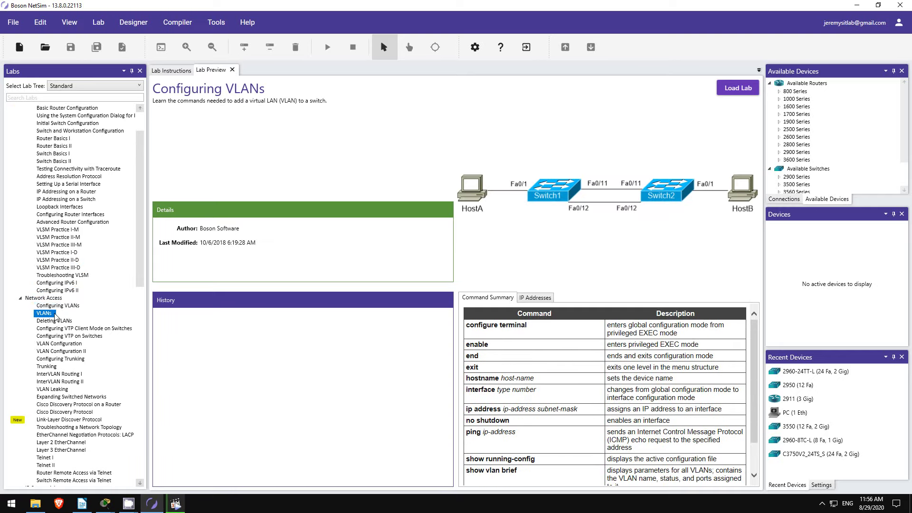
scroll(60, 320, "down", 2)
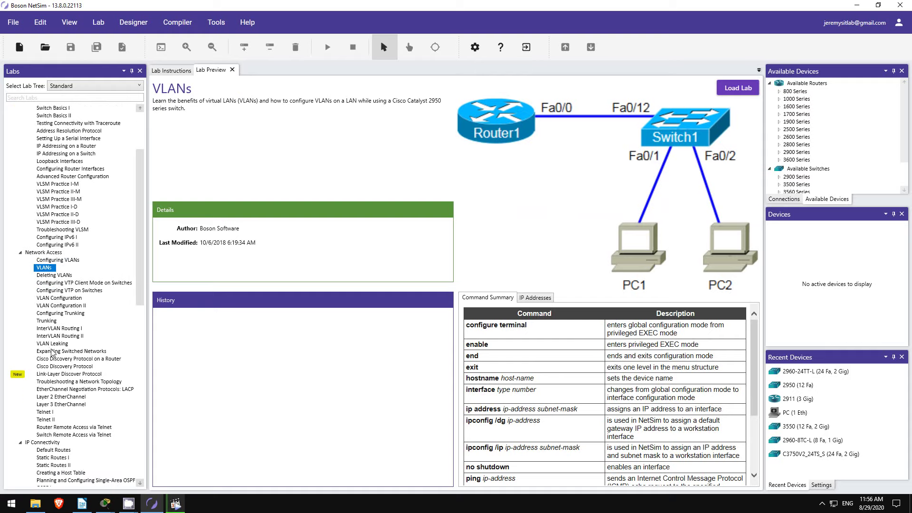
left_click(50, 345)
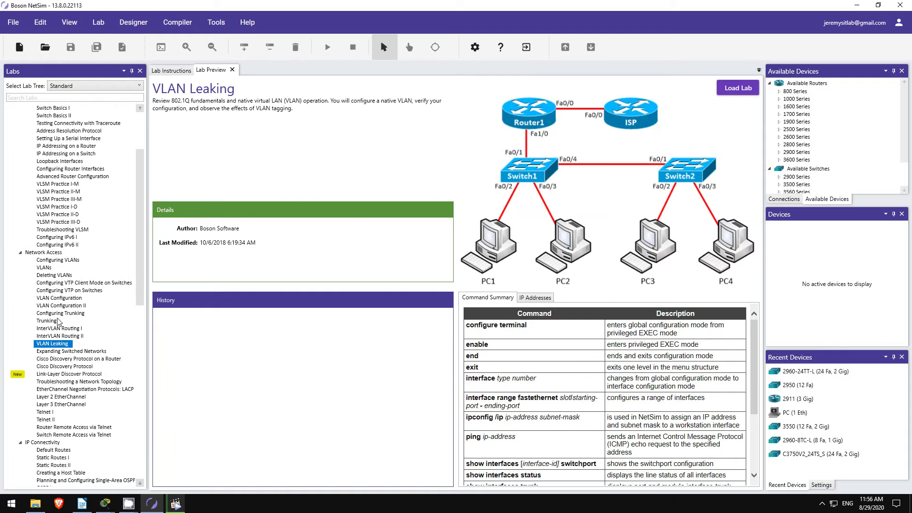
scroll(57, 328, "down", 3)
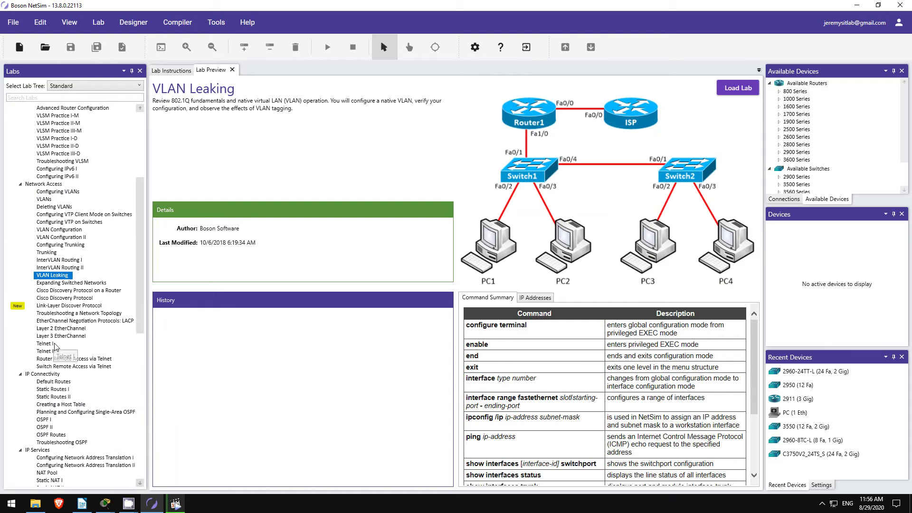
left_click(56, 344)
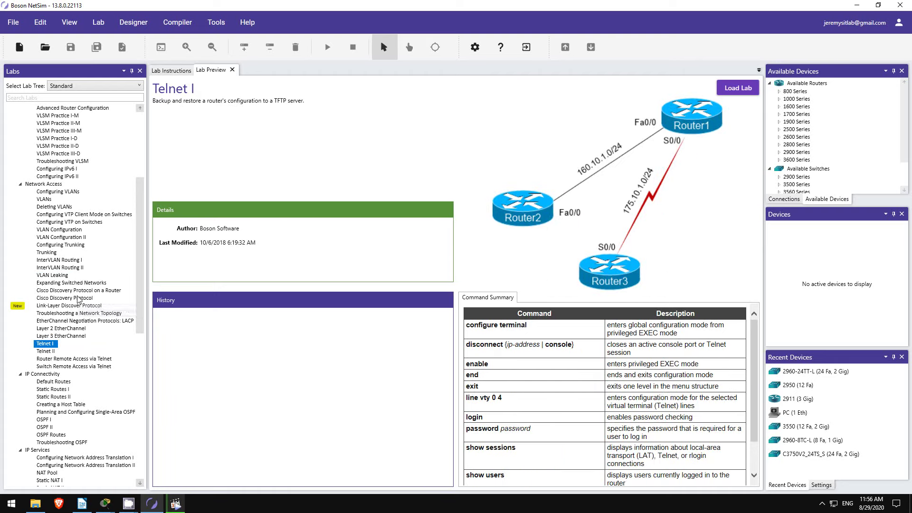
scroll(79, 300, "down", 2)
scroll(79, 300, "down", 1)
left_click(79, 299)
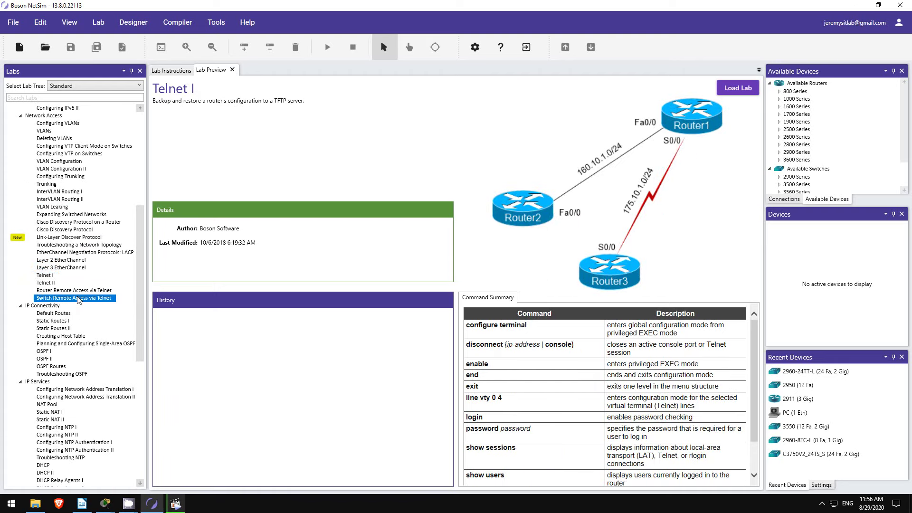
Preview the IP Connectivity lab Static Routes I and the IP Services labs Static NAT I and Configuring DNS I
left_click(46, 323)
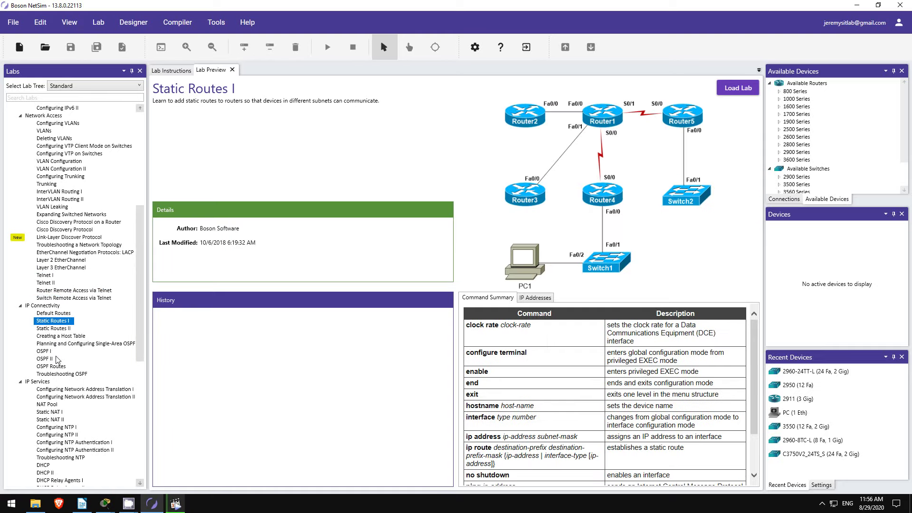
scroll(58, 350, "down", 2)
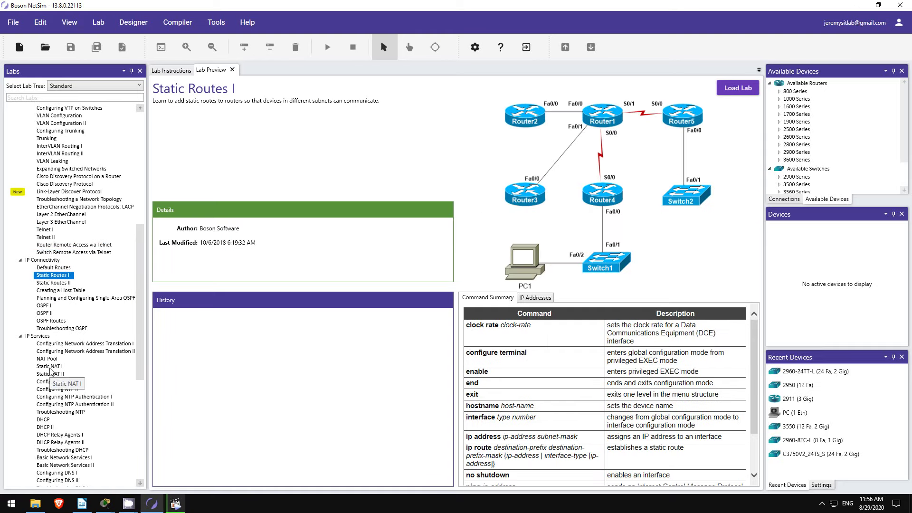
left_click(49, 366)
scroll(61, 341, "down", 6)
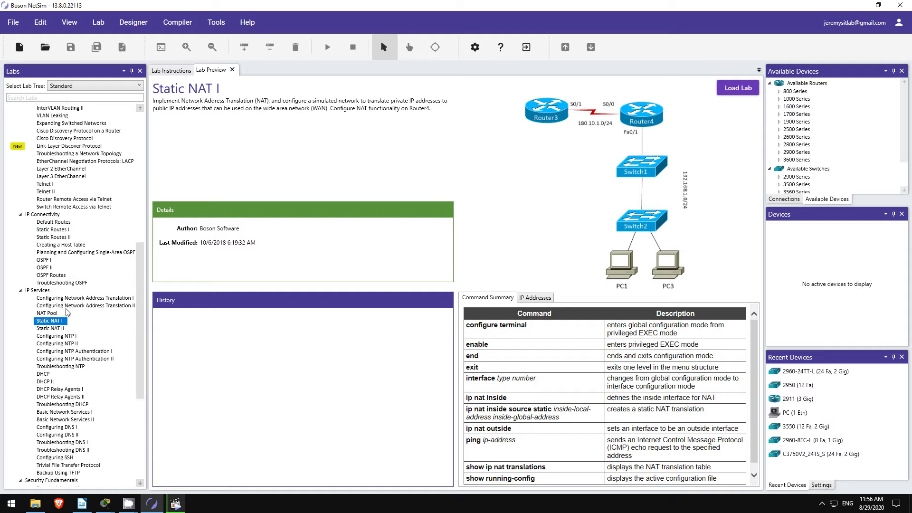
left_click(64, 338)
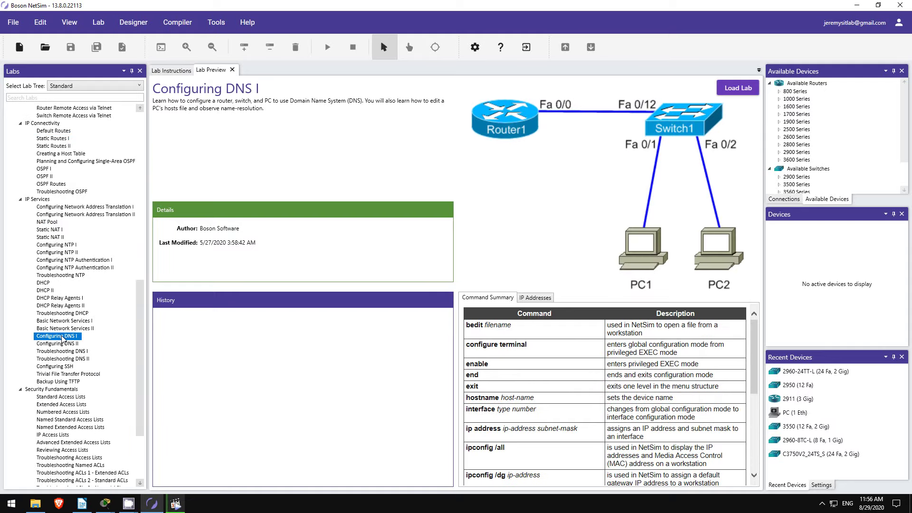
Switch to the Cisco Packet Tracer topology and enter privileged EXEC mode on router R1's command line
left_click(105, 503)
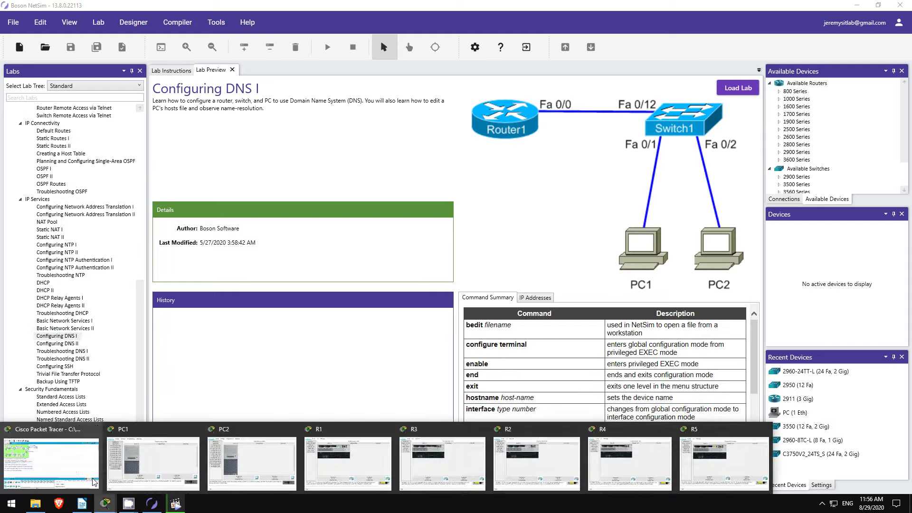
left_click(52, 456)
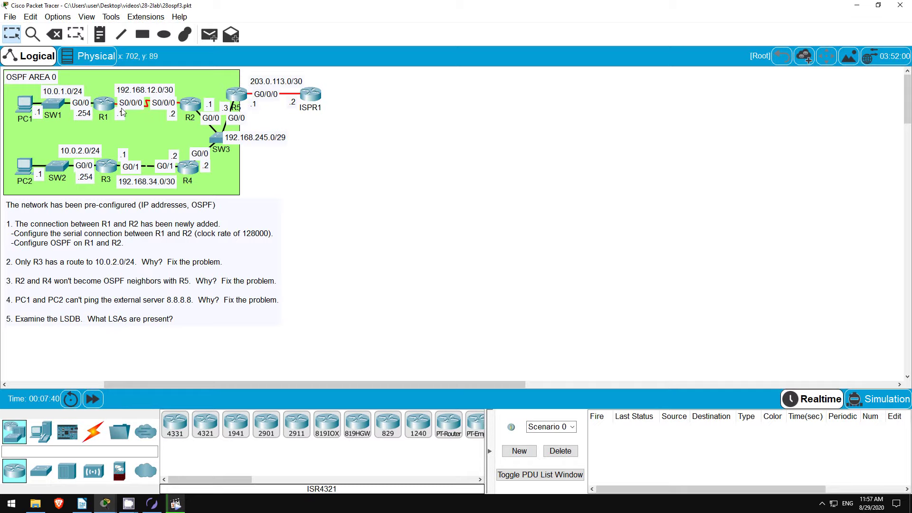
left_click(105, 104)
left_click(399, 77)
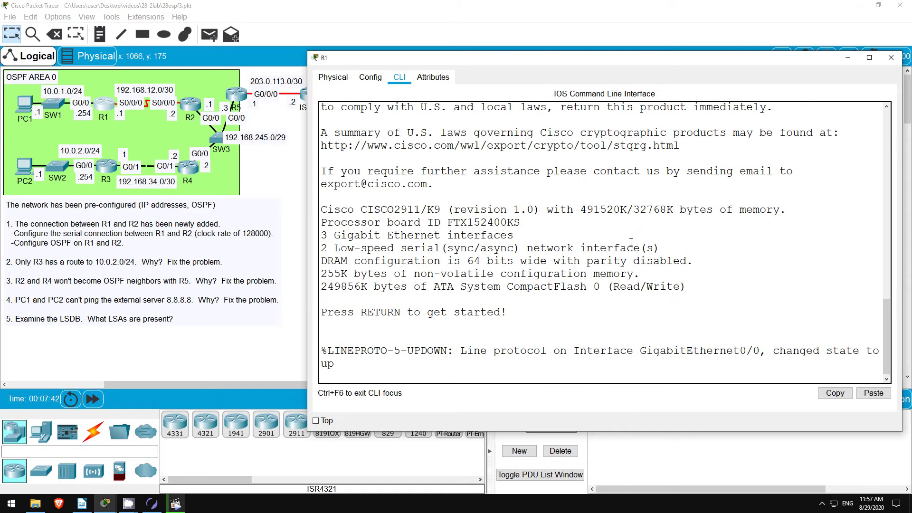
key("Return")
key("Return")
type("en")
key("Return")
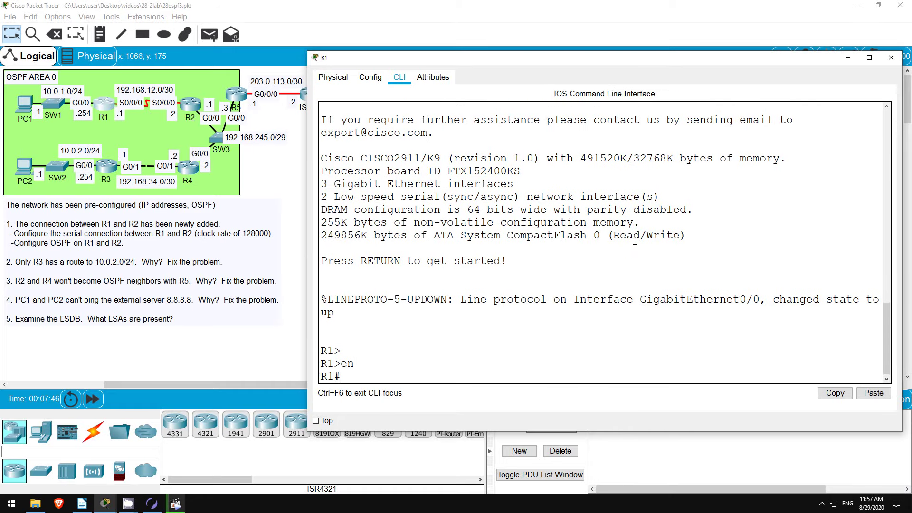
Show R1's brief IP interface summary and examine the entries for GigabitEthernet0/0 and Serial0/0/0
type("sh ip int br")
key("Return")
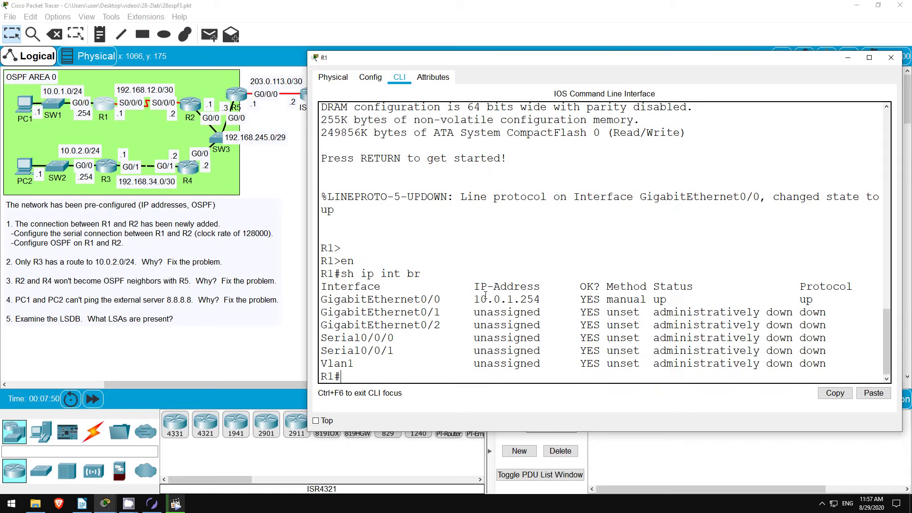
left_click_drag(329, 301, 599, 322)
left_click_drag(323, 338, 844, 339)
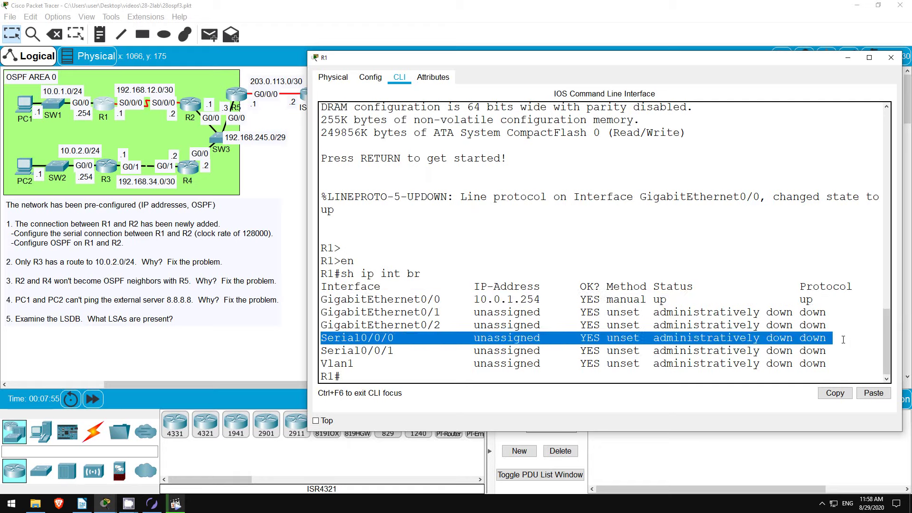
Enter configuration mode on R1 and assign interface s0/0/0 the address 192.168.12.1 with mask 255.255.255.252
left_click(375, 376)
type("conf t")
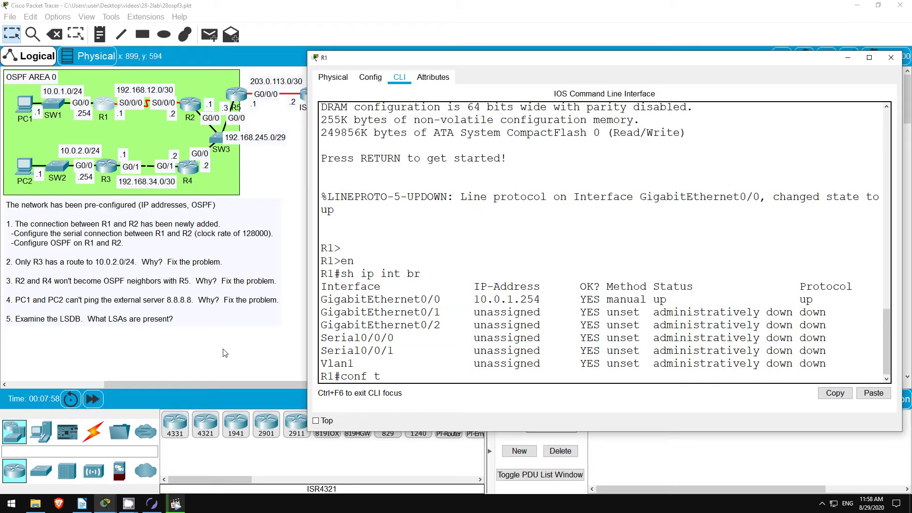
key("Return")
type("itn")
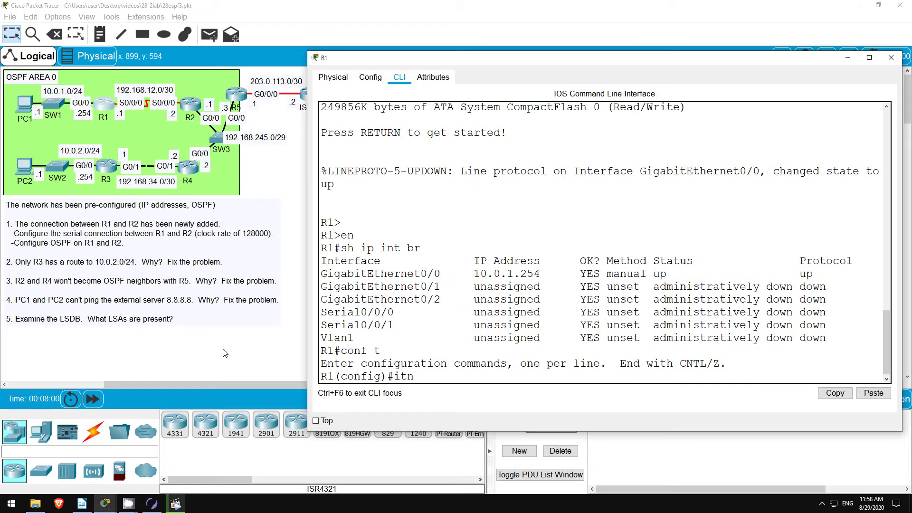
key("BackSpace")
key("BackSpace")
key("BackSpace")
type("nt s0/0/0")
key("Return")
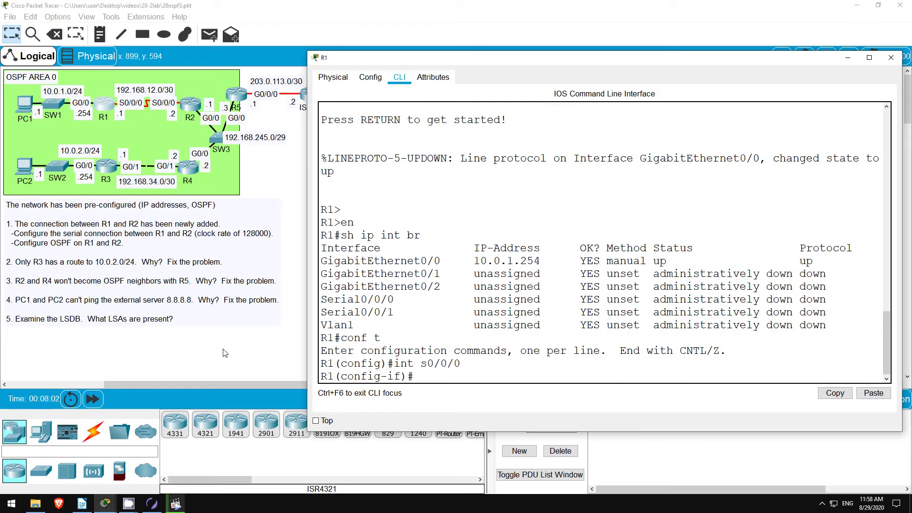
type("ip add 192.168.12.1 255.255.255.252")
key("Return")
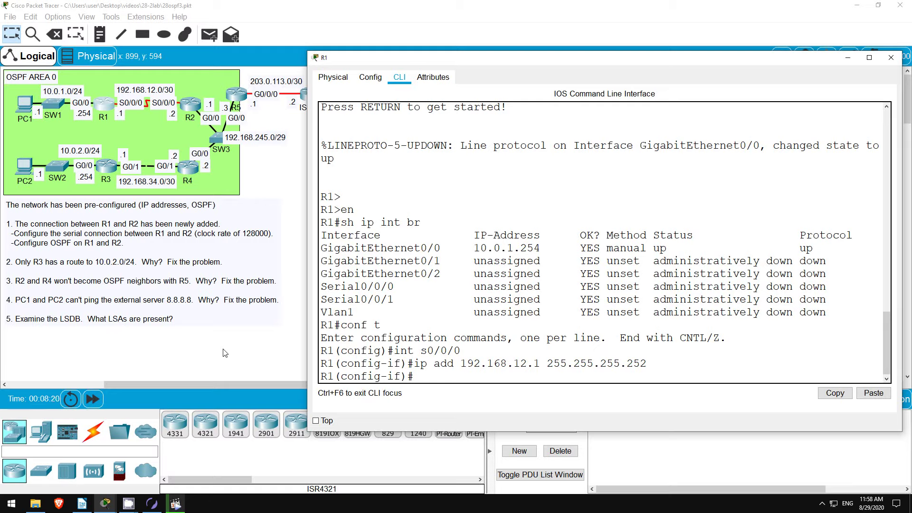
Display the controller details of R1's s0/0/0 and check its DCE/DTE role and clock rate, paging through to the end
type("do show controllers s0/0/0")
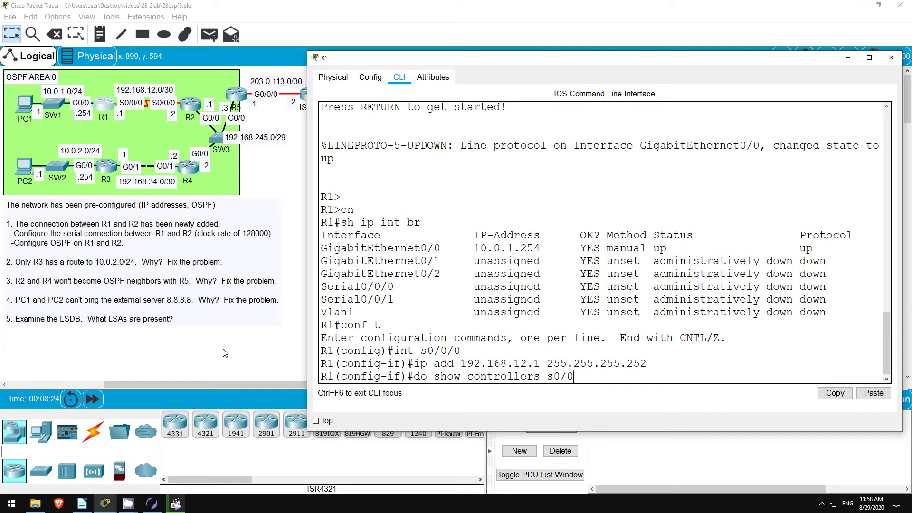
key("Return")
scroll(320, 295, "up", 3)
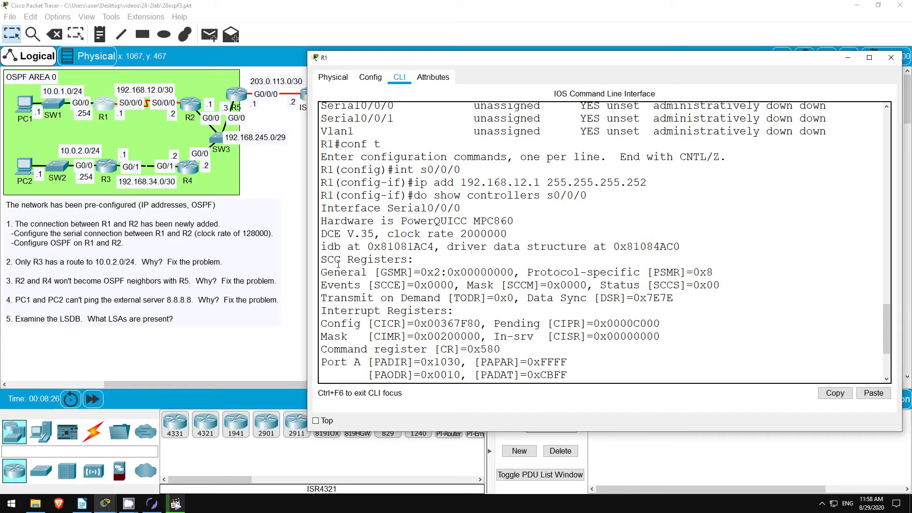
left_click_drag(322, 234, 503, 242)
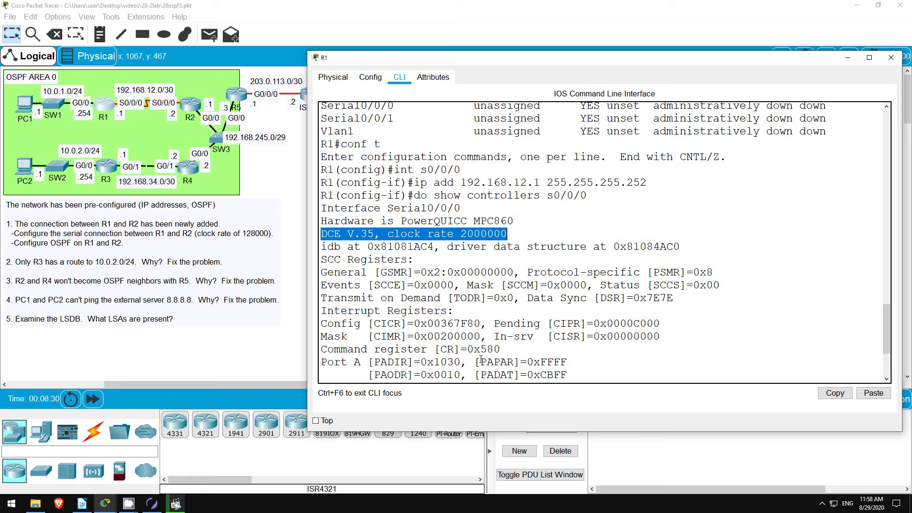
scroll(481, 359, "down", 3)
left_click(408, 379)
key("space")
key("space")
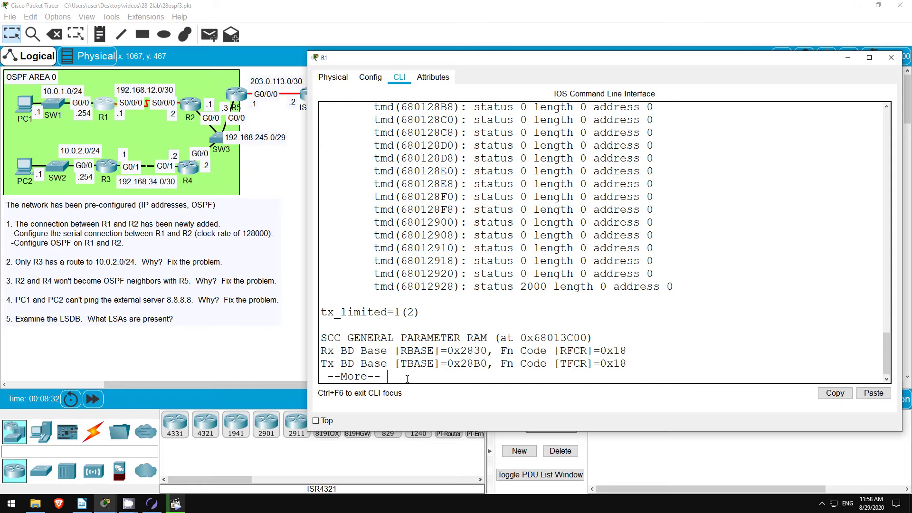
key("space")
Set the clock rate of R1's s0/0/0 interface to 128000 and enable the interface with no shut
type("clock rate")
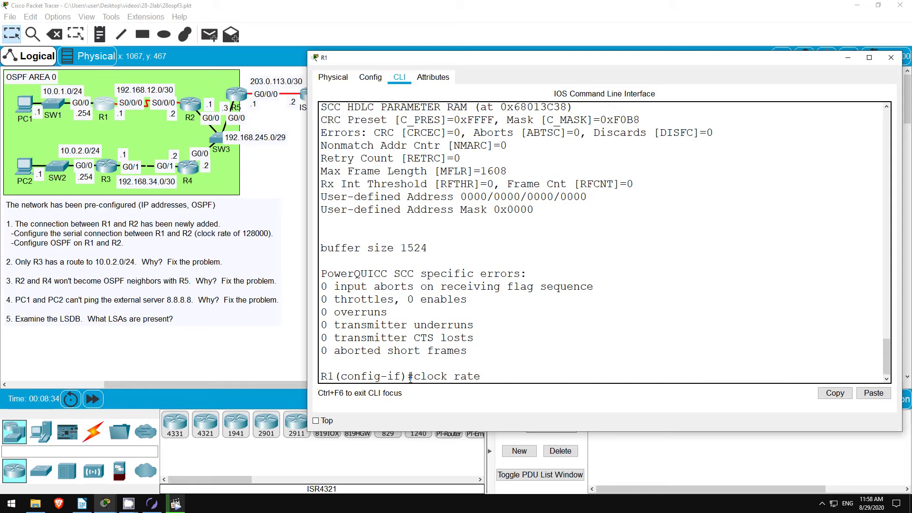
type(" 128000")
key("Return")
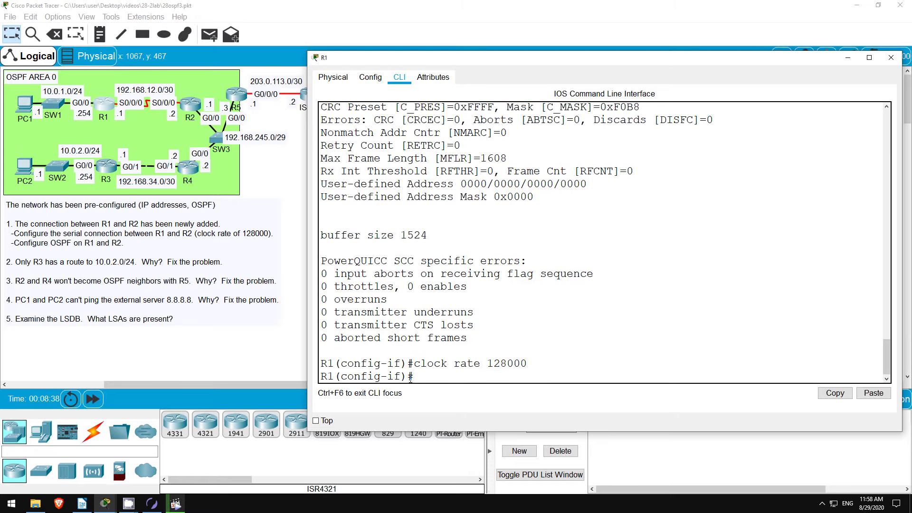
type("no shut")
key("Return")
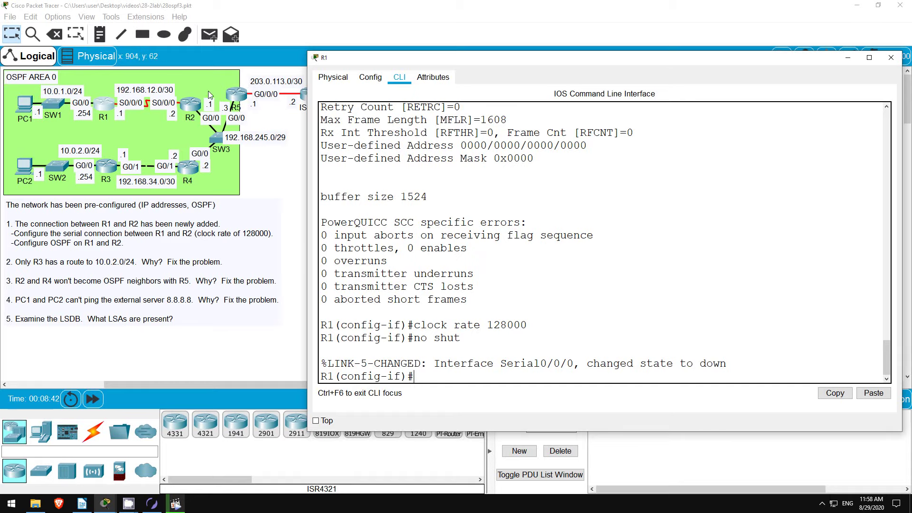
Open R2's command line, enter privileged mode and show its brief IP interface summary
left_click(191, 105)
left_click(399, 73)
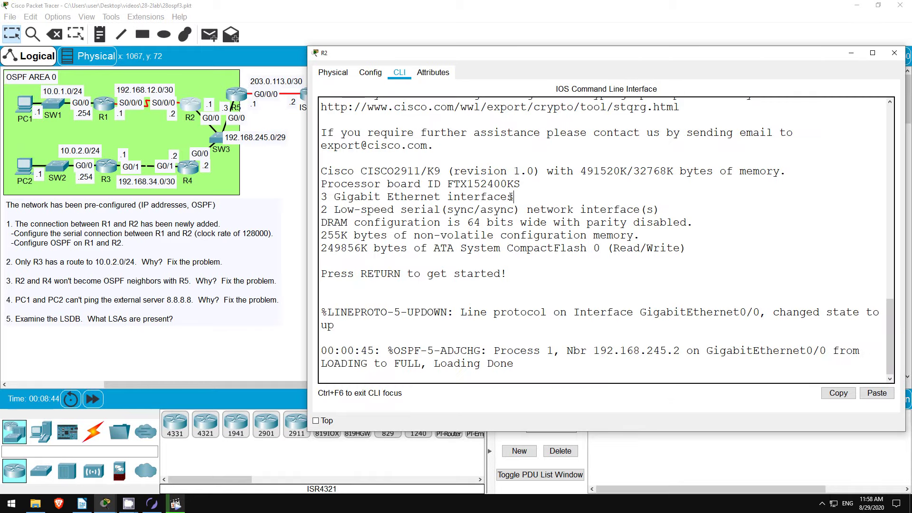
key("Return")
key("Return")
type("en")
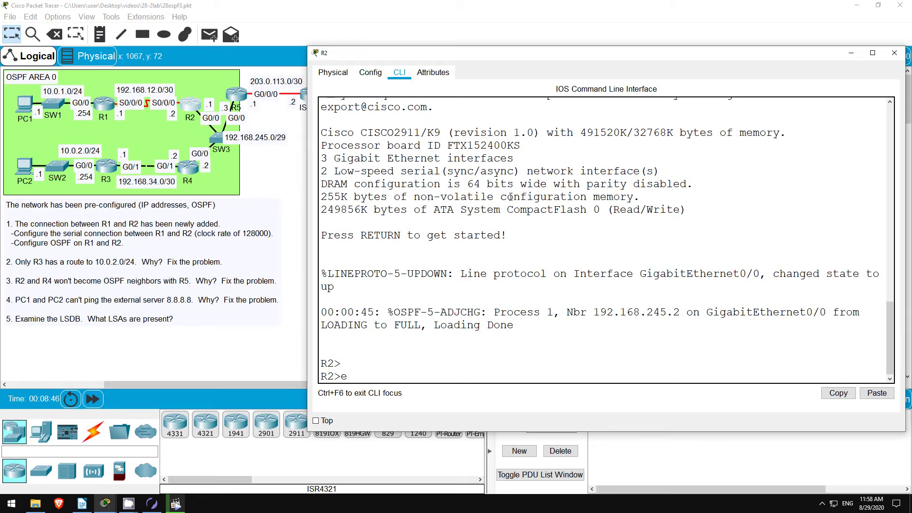
key("Return")
type("sh ip int br")
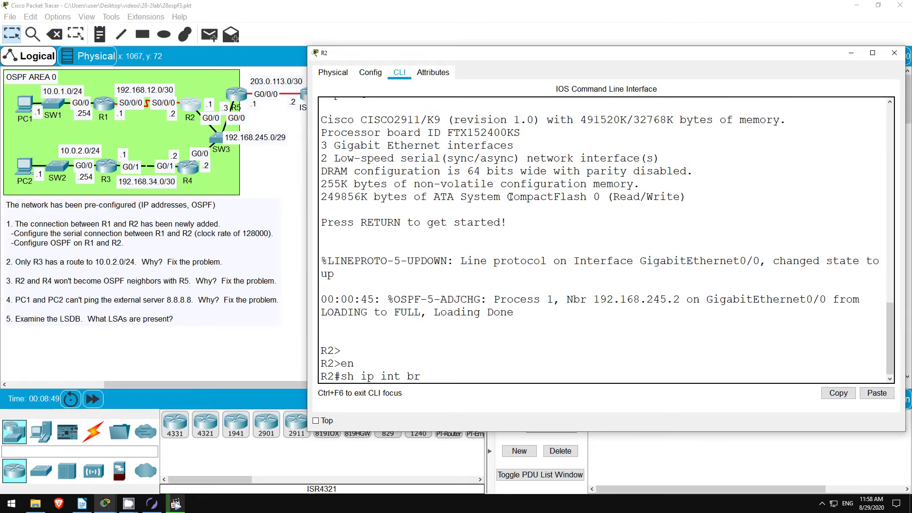
key("Return")
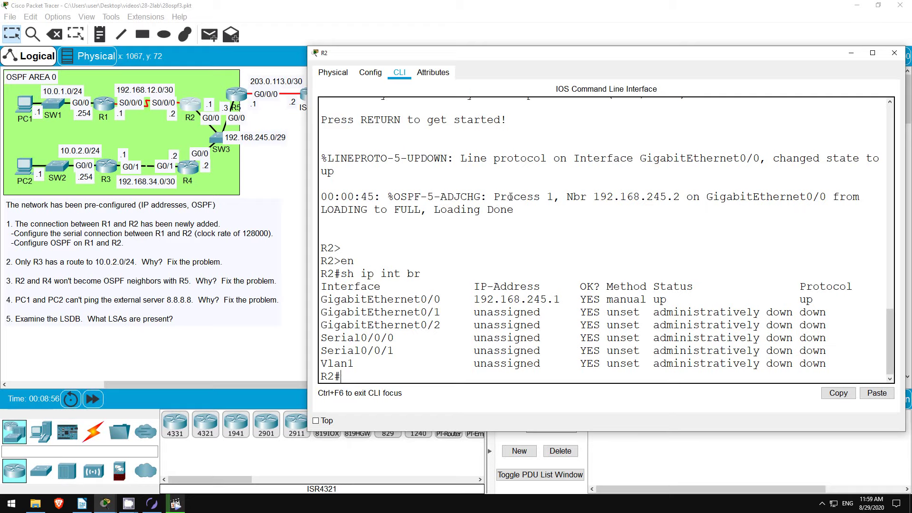
Enter configuration mode on R2 and assign interface s0/0/0 the address 192.168.12.2 with mask 255.255.255.252
type("conf t")
key("Return")
type("ig)#i")
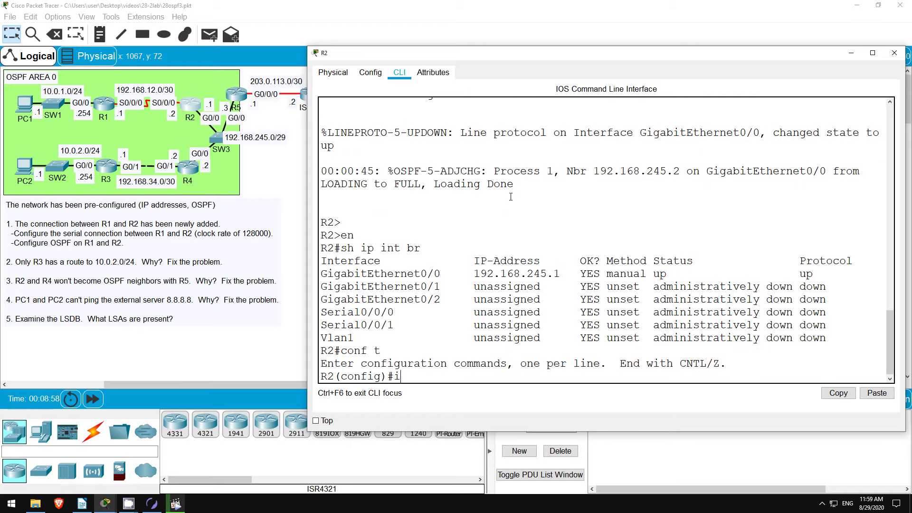
type("nt s0/0/0")
key("Return")
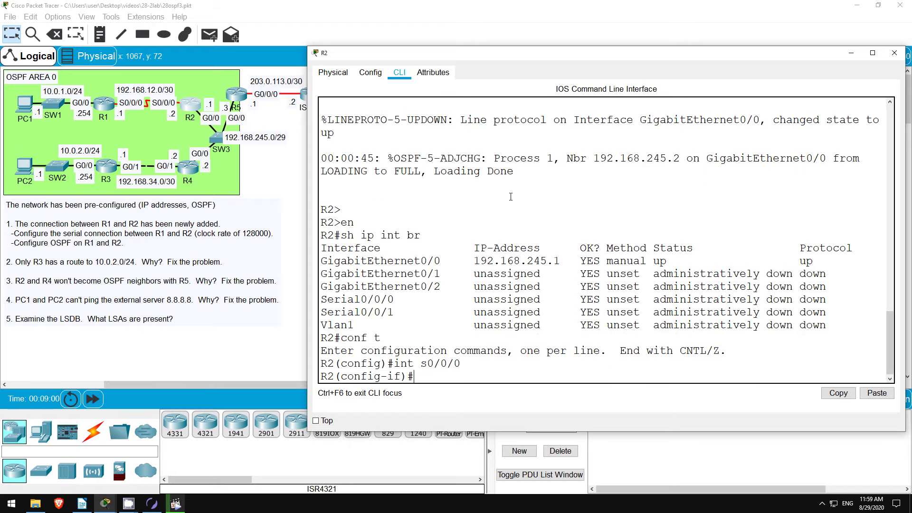
type("ip add 192.168.12.2")
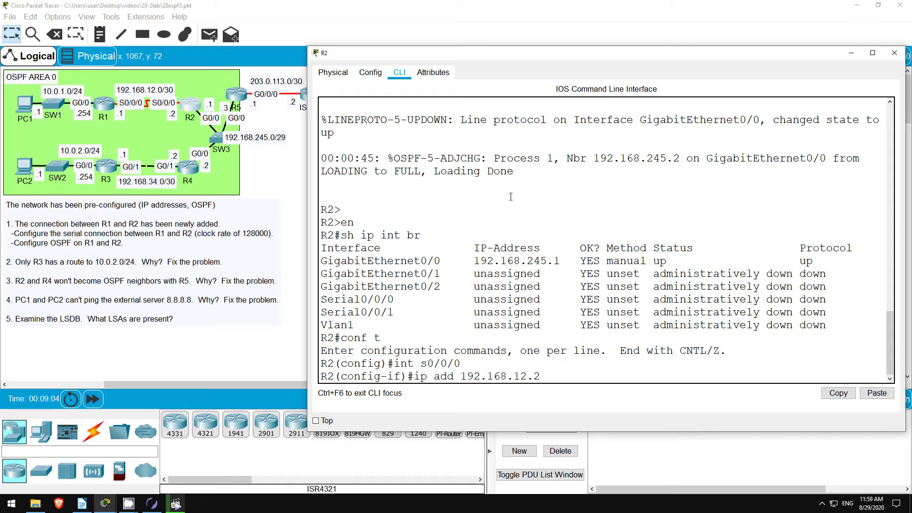
type(" 255.255.255.252")
key("Return")
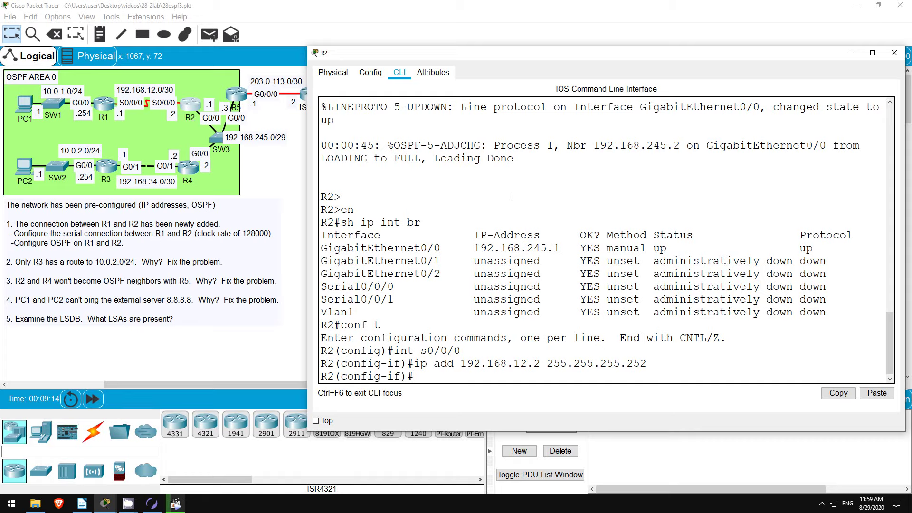
Display the controller details of R2's s0/0/0, check its DCE/DTE role, and quit the paged output
type("do show controllers s0/0/0")
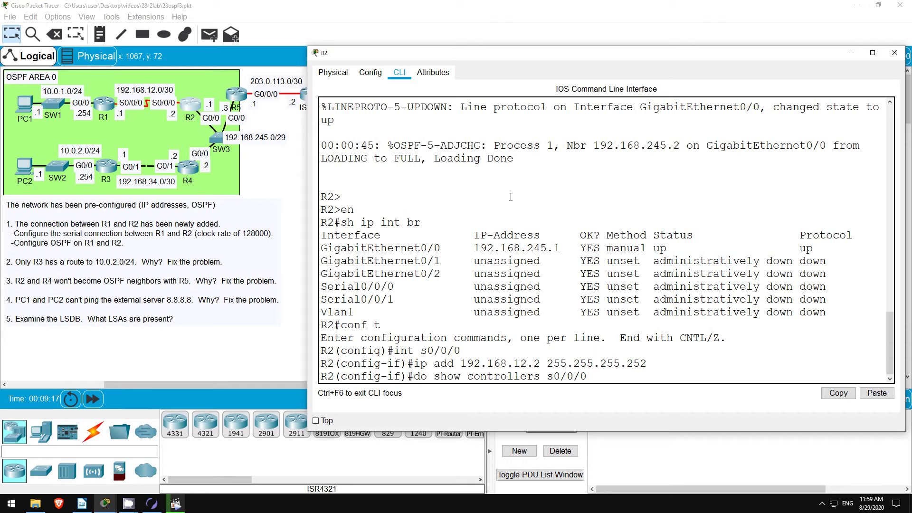
key("Return")
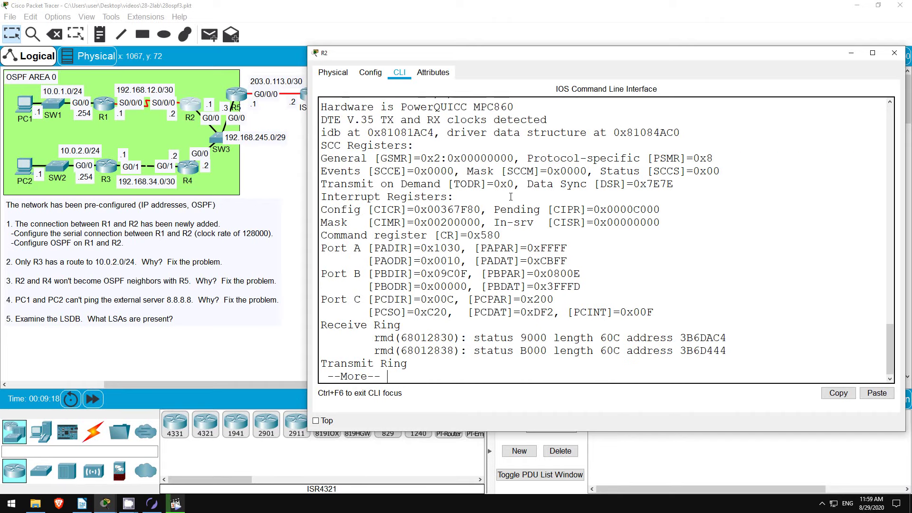
scroll(398, 174, "up", 2)
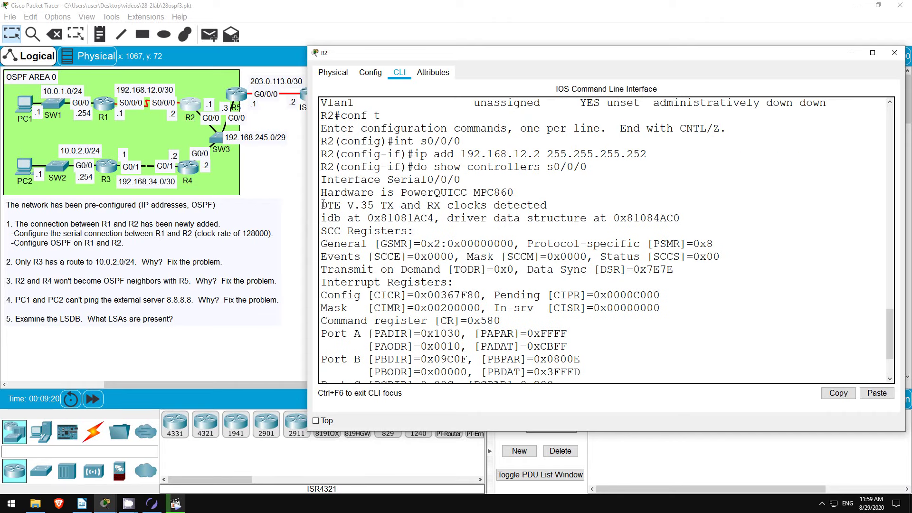
left_click_drag(321, 206, 548, 205)
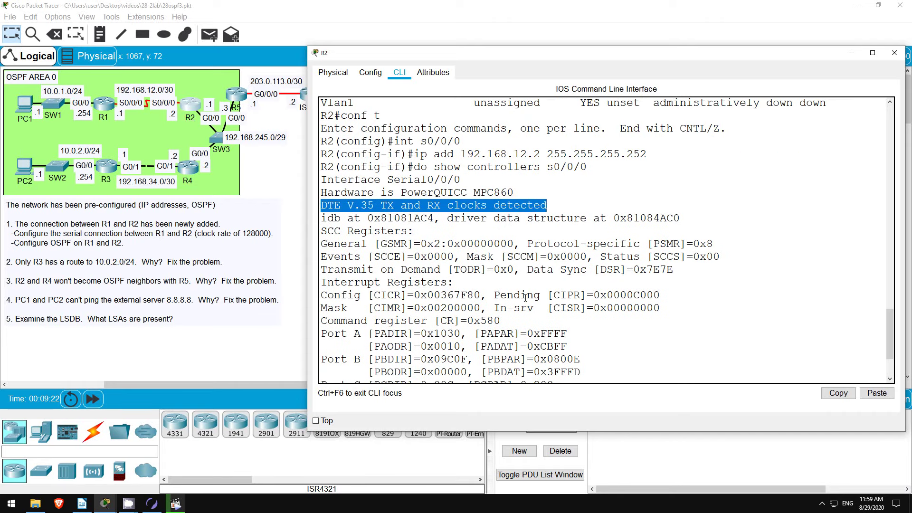
scroll(510, 317, "down", 2)
type("q")
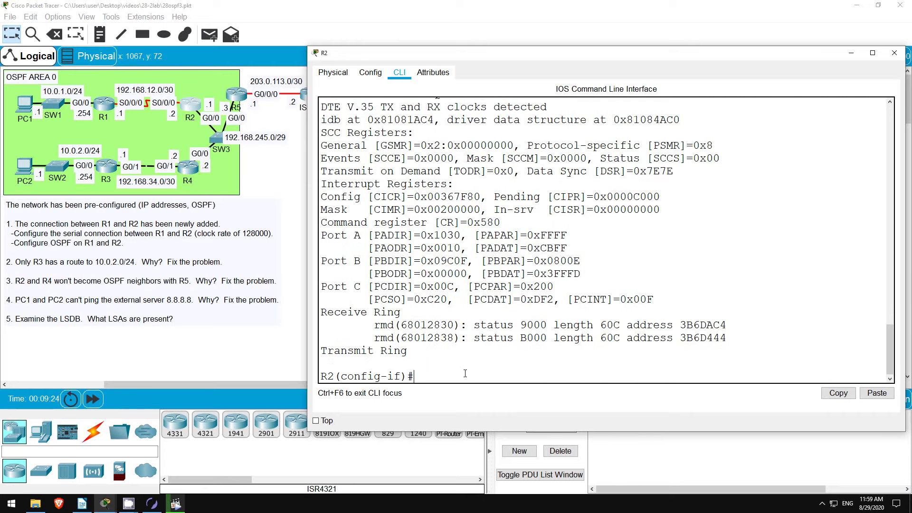
Enable R2's s0/0/0 interface with no shut
type("no shut")
key("Return")
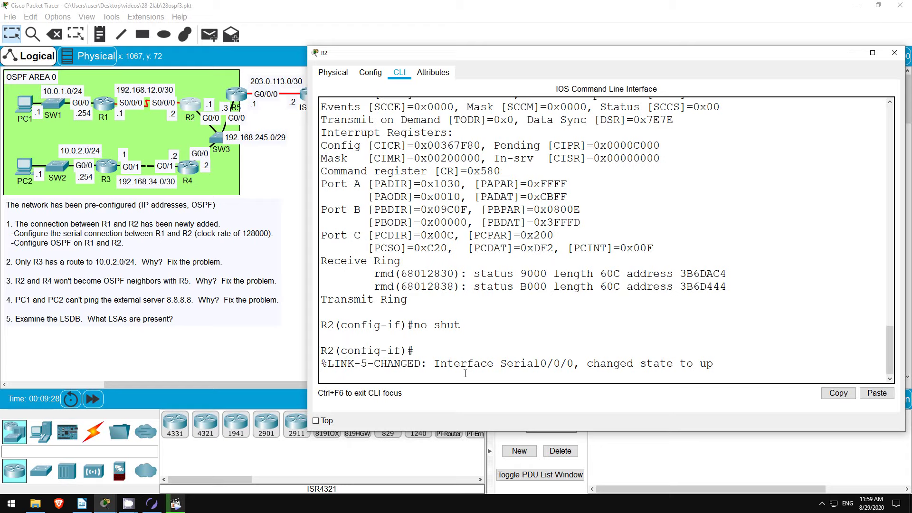
key("Return")
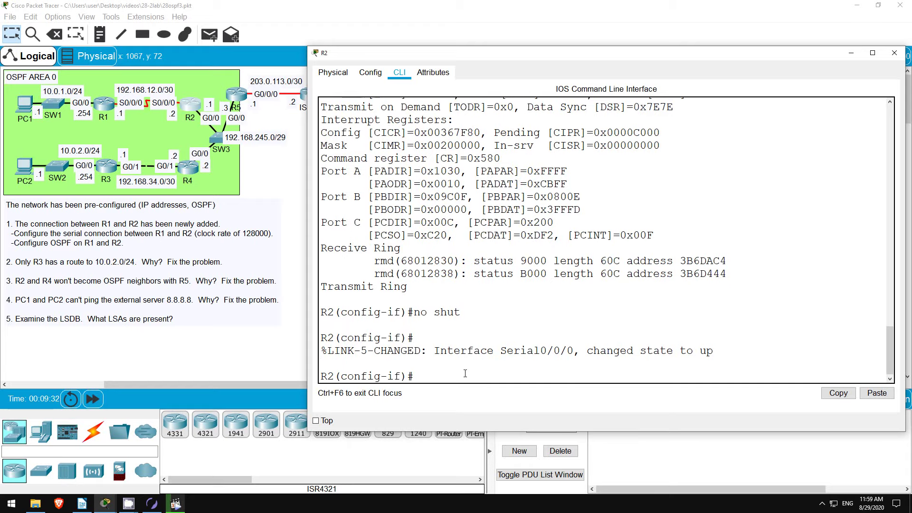
Show R2's IP routing protocol settings and examine the networks OSPF is routing for
type("do show ip p")
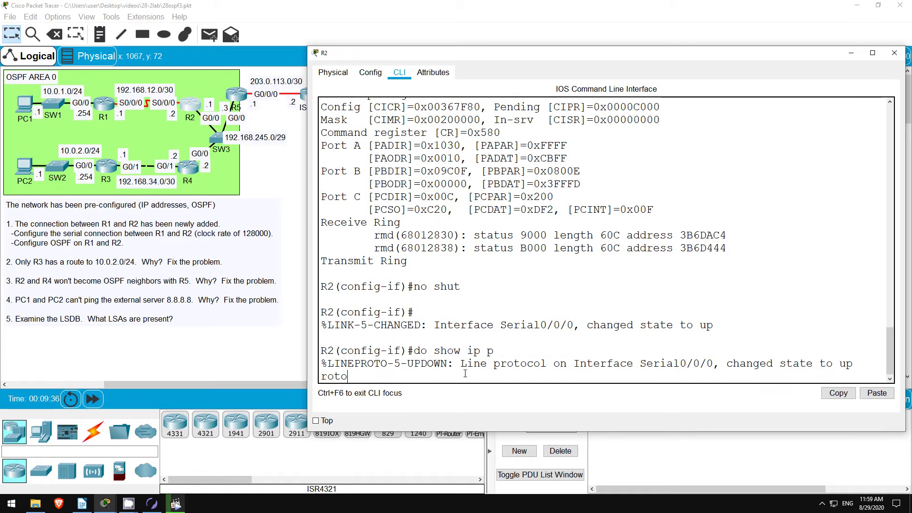
key("Return")
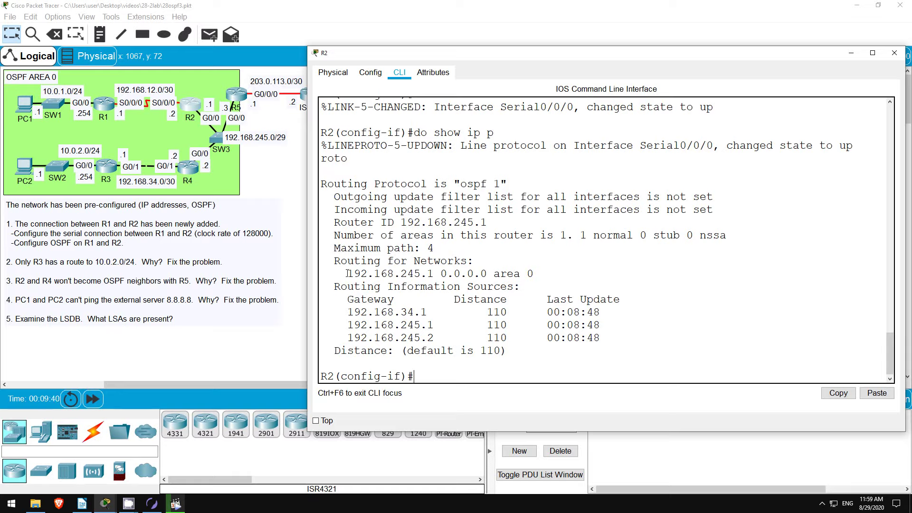
left_click_drag(347, 273, 547, 270)
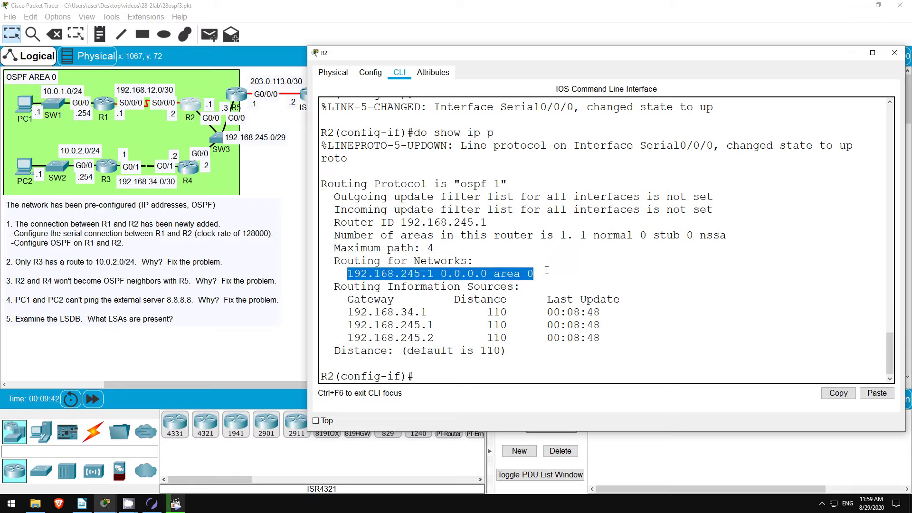
Activate OSPF process 1 in area 0 directly on R2's s0/0/0 interface
left_click(445, 375)
type("i")
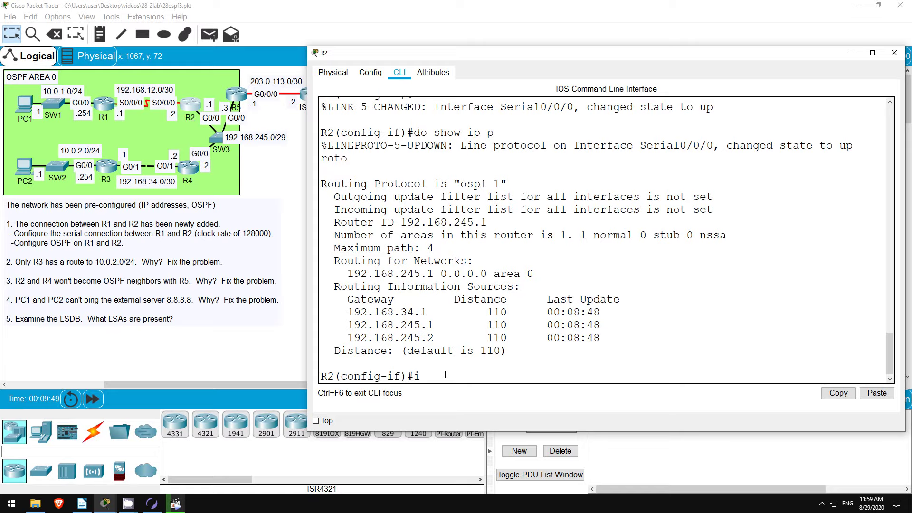
type("p ospf 1 area 0")
key("Return")
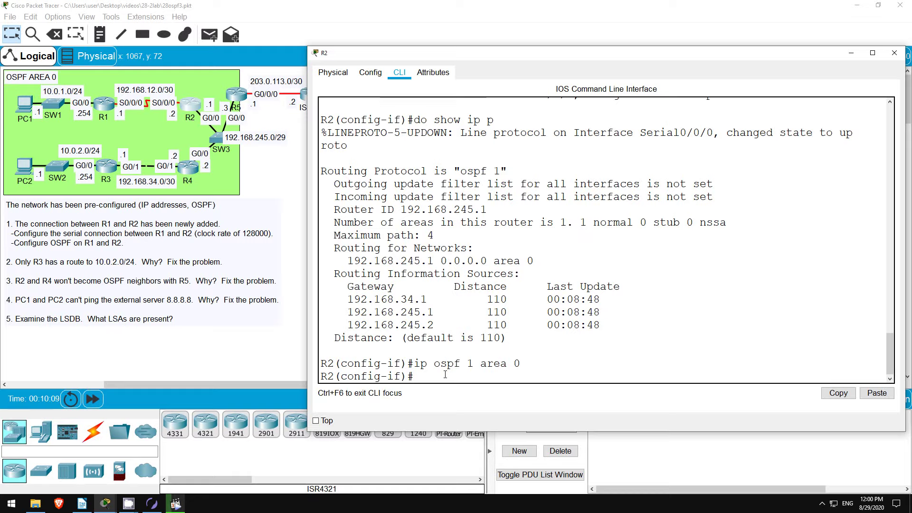
Return to R1's command line and show its IP routing protocol settings to check for existing OSPF configuration
left_click(104, 104)
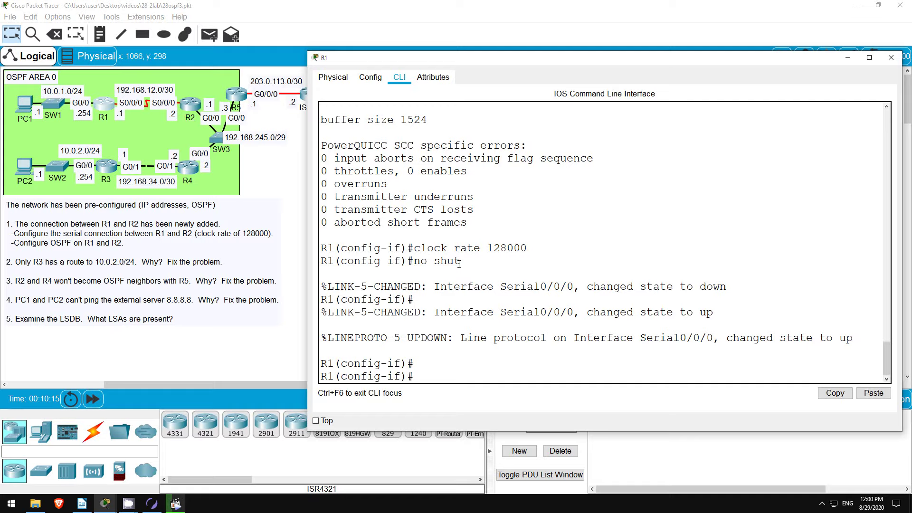
type("do show ip proto")
key("Return")
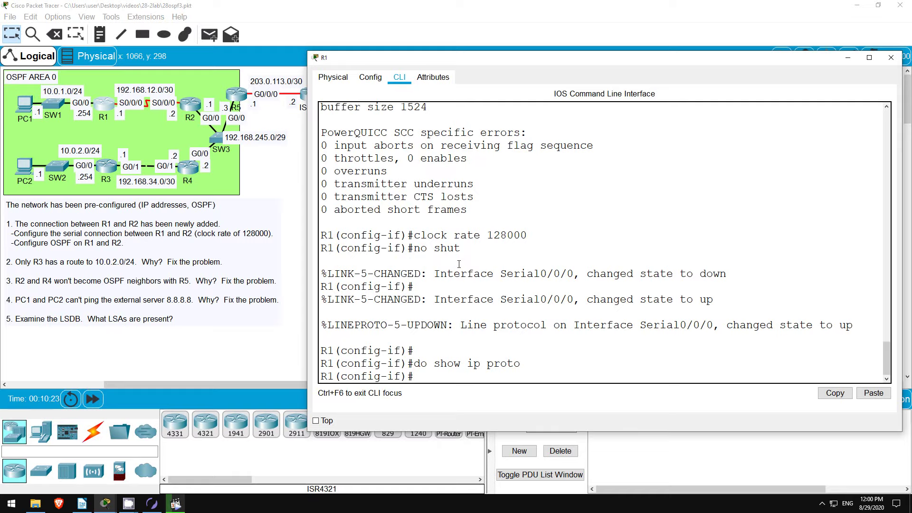
Activate OSPF process 1 in area 0 directly on R1's s0/0/0 and g0/0 interfaces
type("ip ospf 1 area 0")
key("Return")
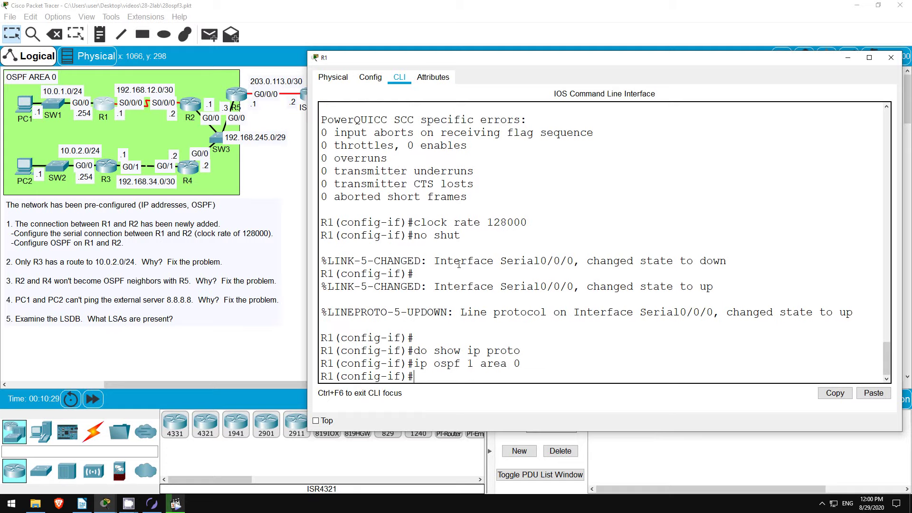
type("int g0/0")
key("Return")
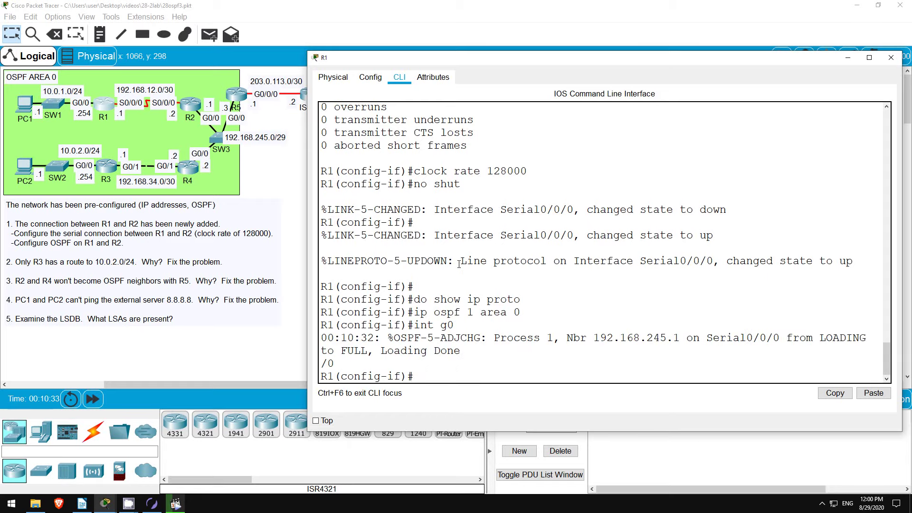
key("Up")
key("Up")
key("Return")
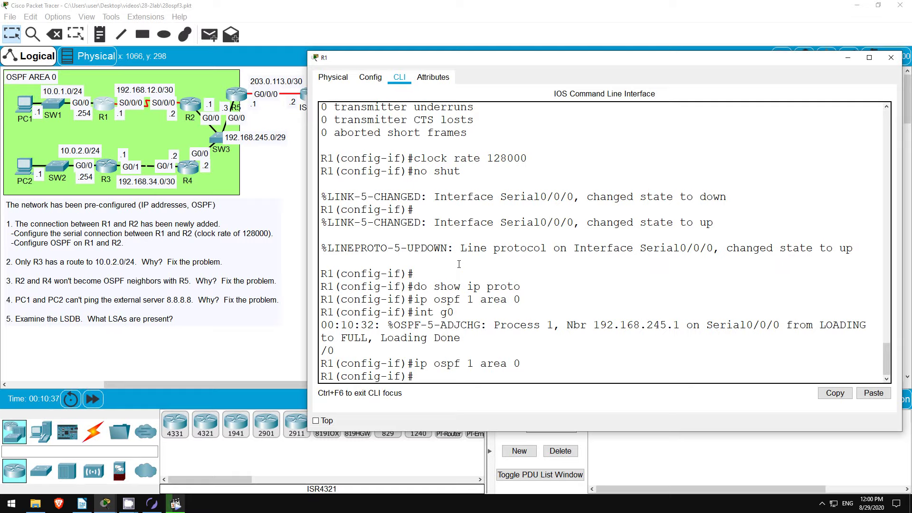
Display the OSPF details of R1's s0/0/0 and examine its network type and its hello and dead timers
type("do sh ip ospf int")
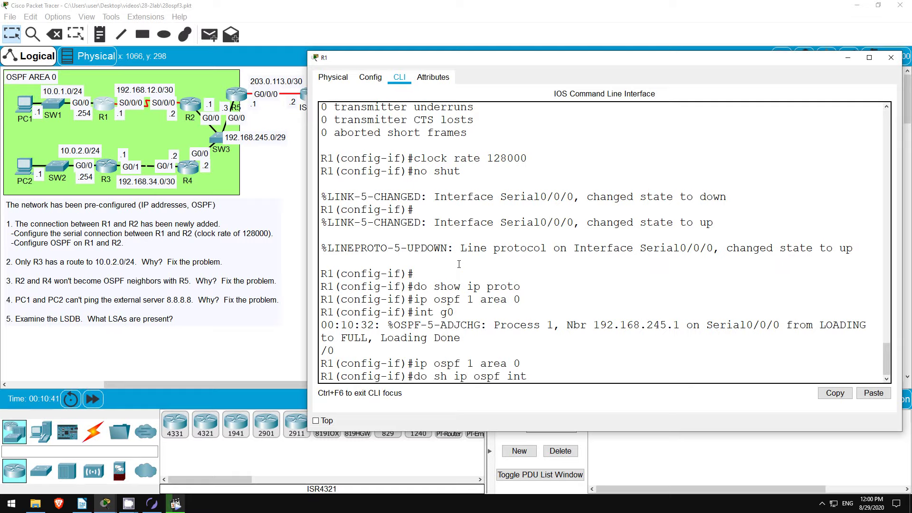
type(" s0/0/0")
key("Return")
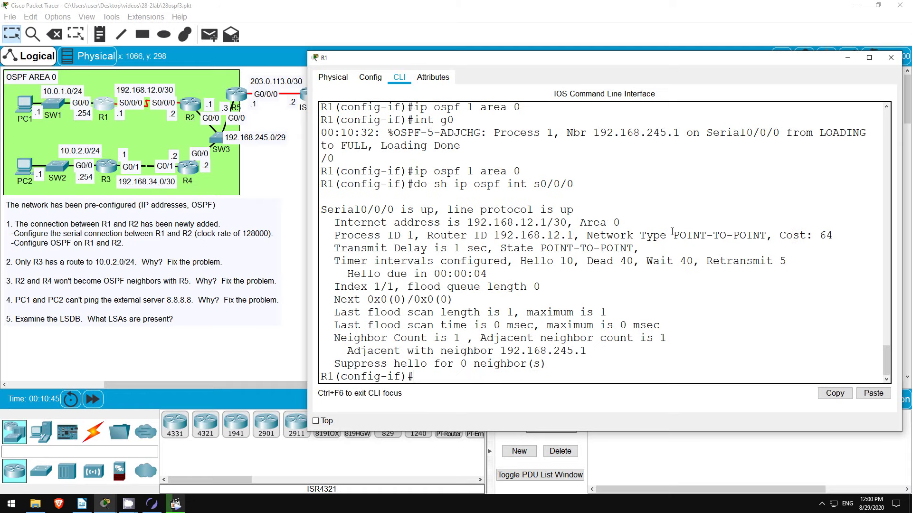
left_click_drag(673, 235, 769, 236)
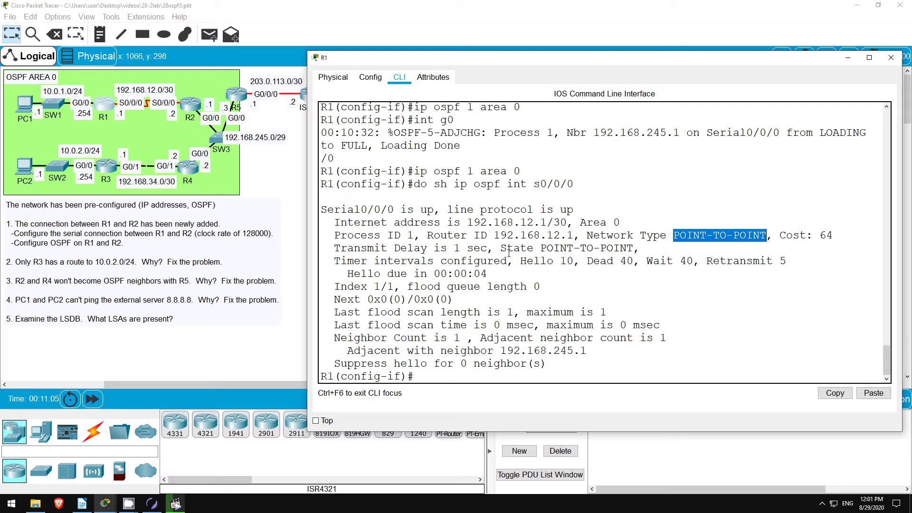
left_click_drag(517, 260, 634, 261)
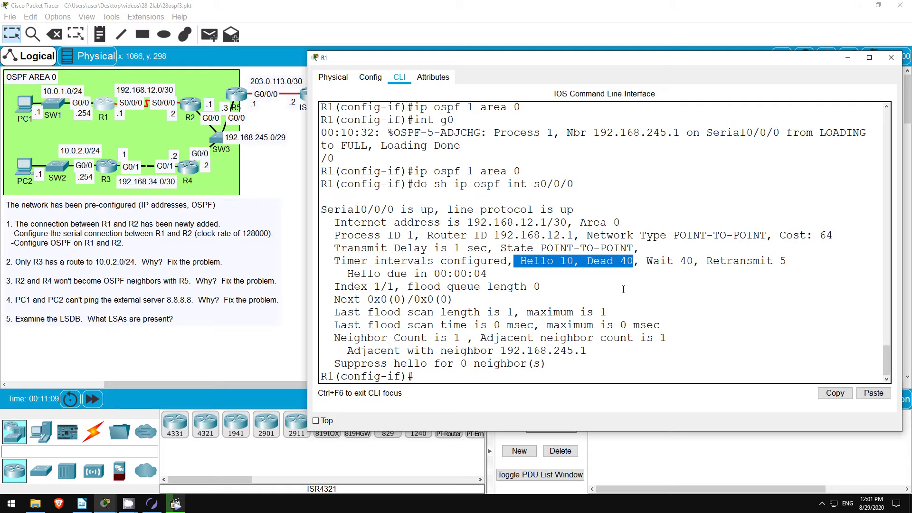
left_click(475, 377)
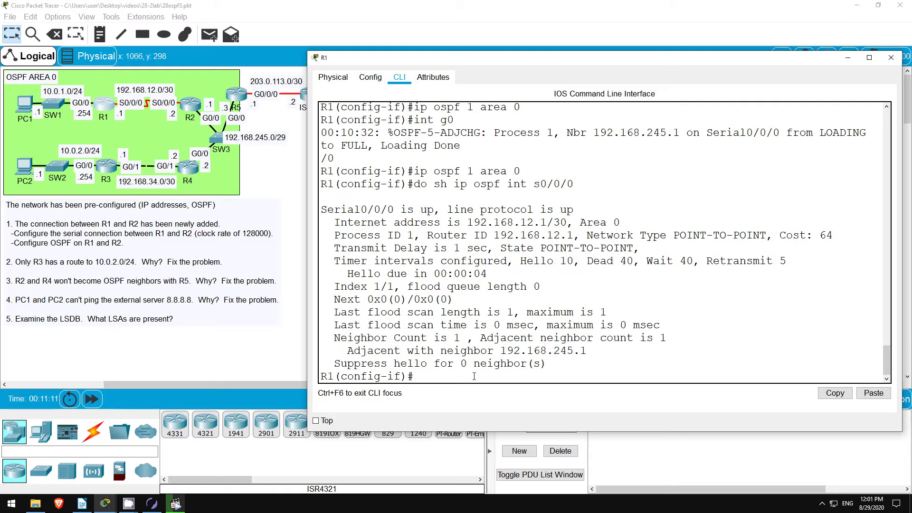
Display the OSPF details of R1's g0/0 and examine its network type
key("Up")
key("BackSpace")
key("BackSpace")
key("BackSpace")
key("BackSpace")
key("BackSpace")
key("BackSpace")
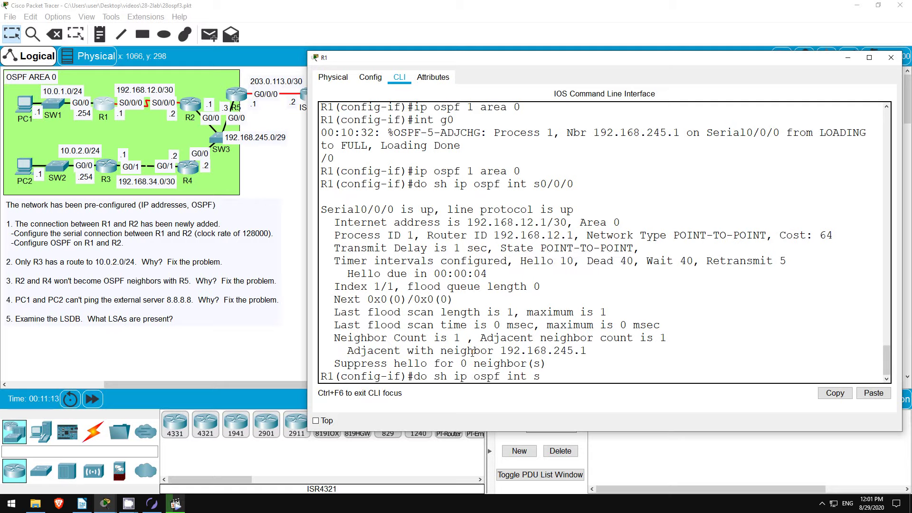
type("g0/0")
key("Return")
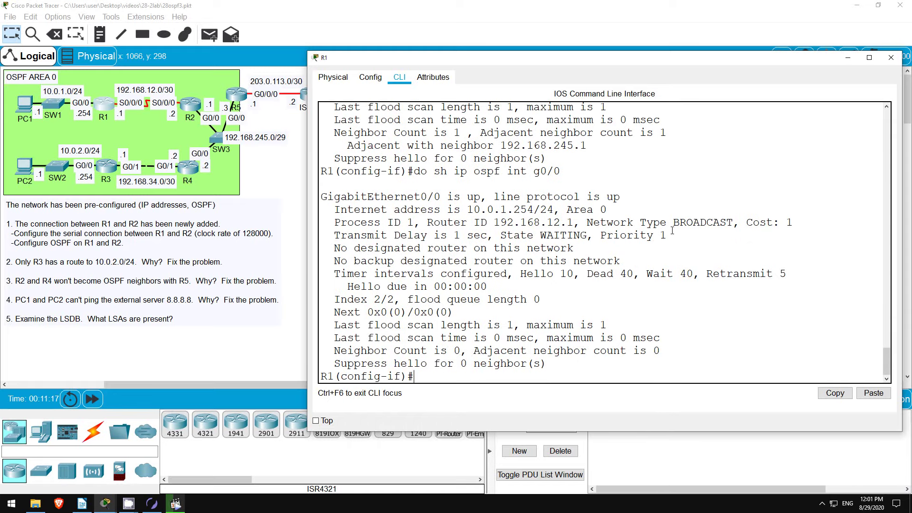
left_click_drag(673, 222, 733, 219)
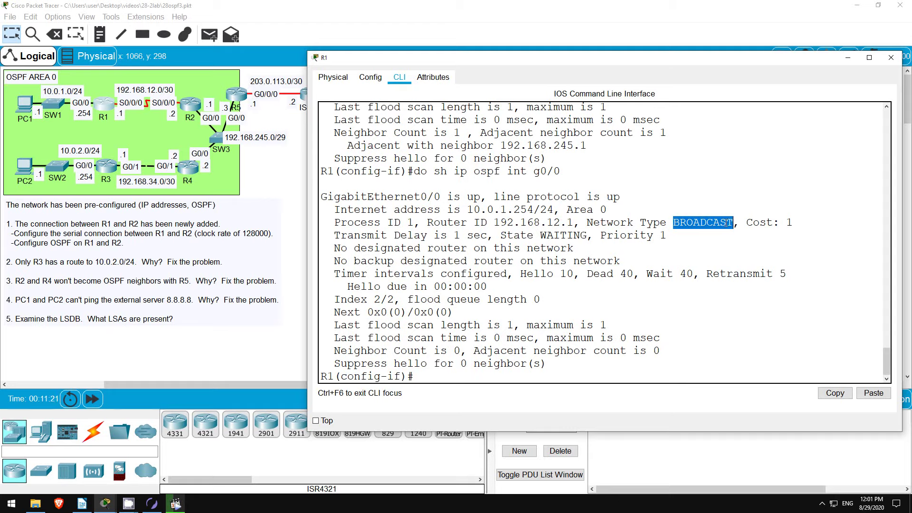
Redisplay the OSPF details of R1's g0/0 to check its state and designated router
left_click(509, 379)
key("Up")
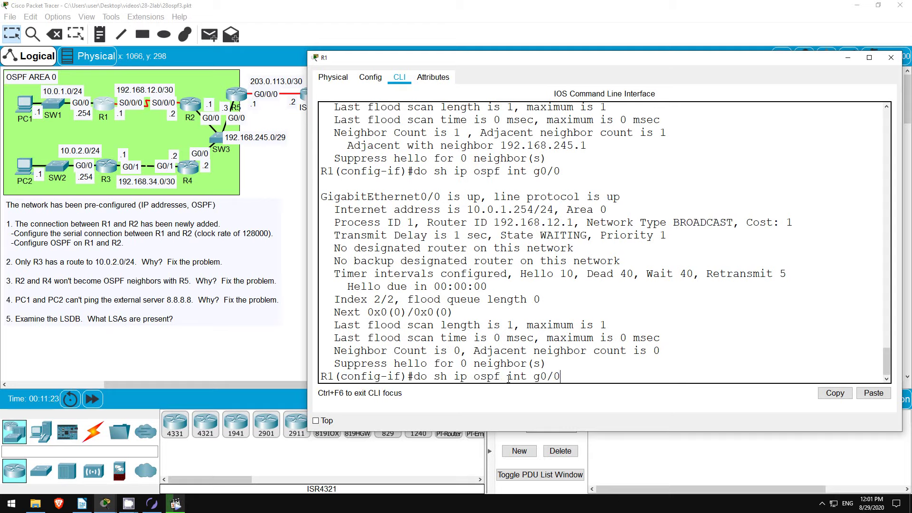
key("Return")
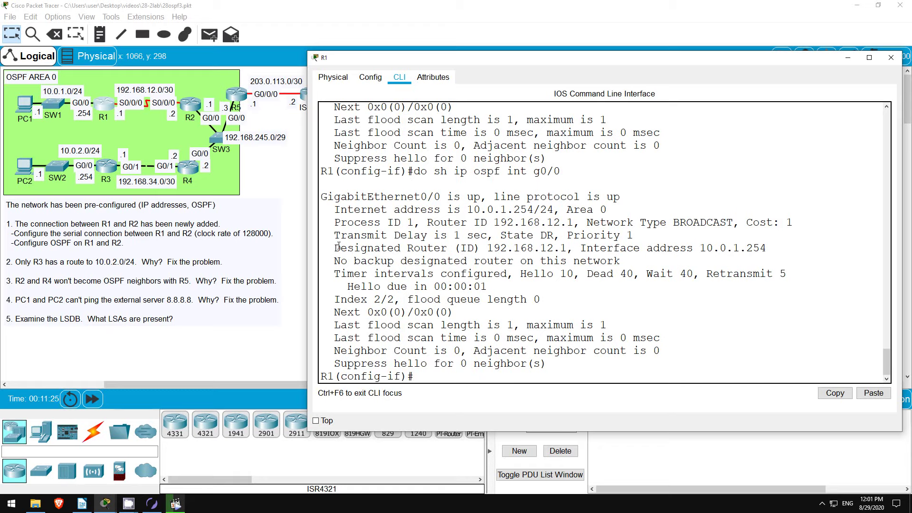
Check the designated router entry for R1's g0/0, and display R1's routing table to examine its OSPF routes
left_click_drag(334, 247, 767, 248)
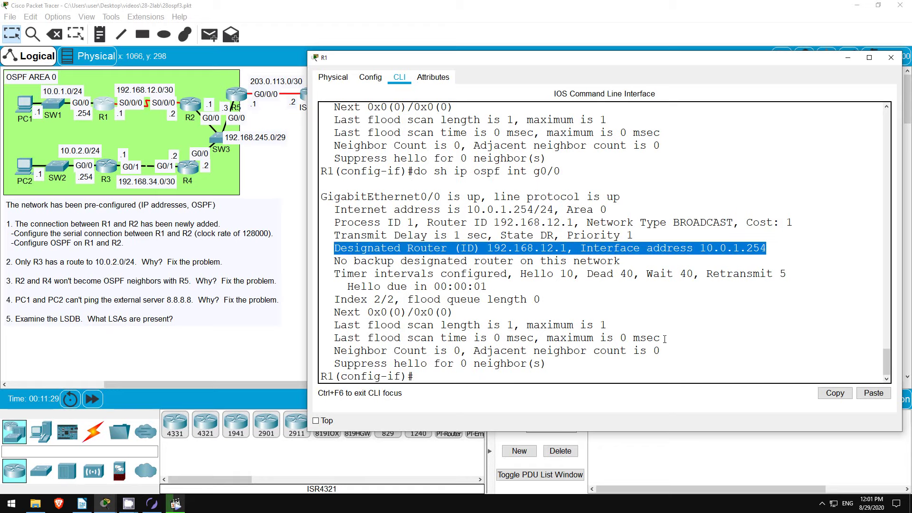
left_click(540, 373)
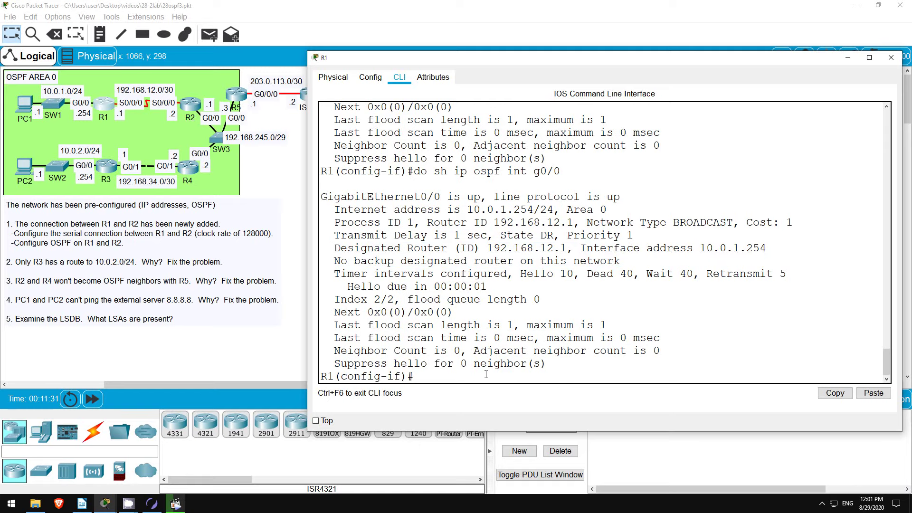
type("do sh ip r")
key("Return")
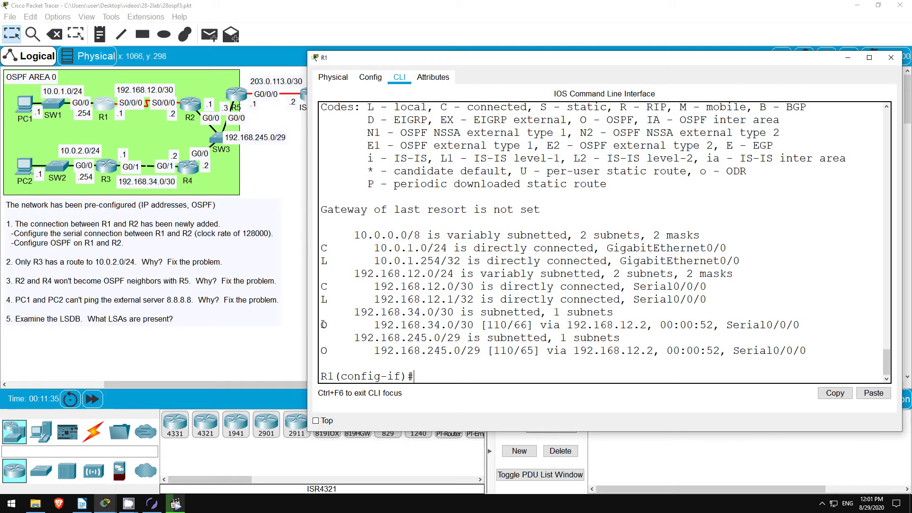
left_click_drag(323, 324, 818, 359)
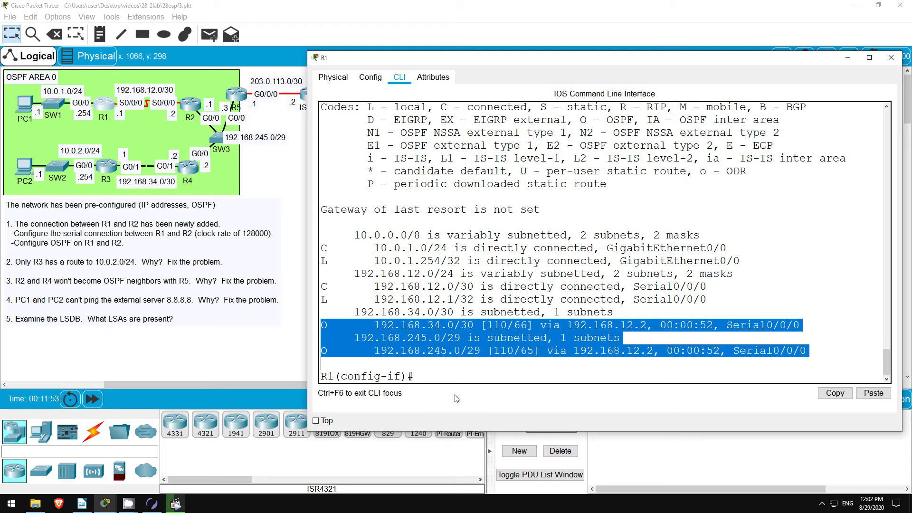
left_click(427, 376)
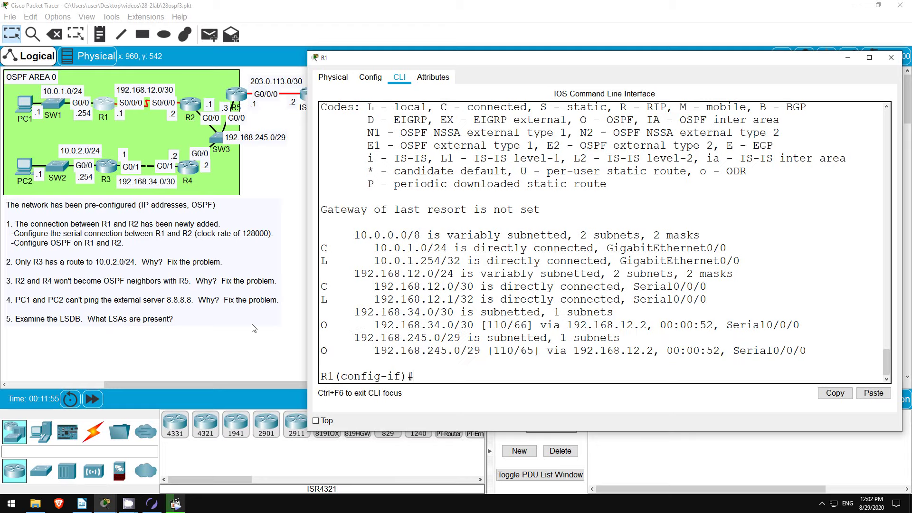
left_click(203, 363)
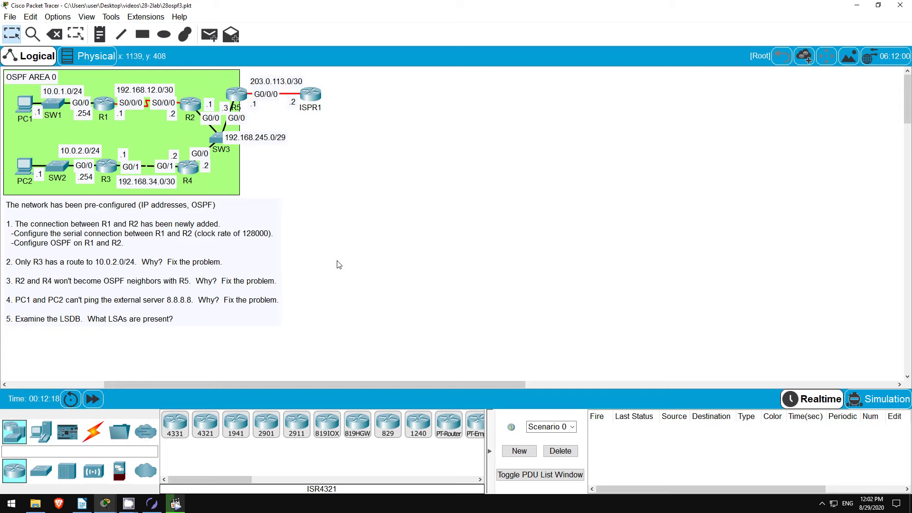
Enter privileged mode on R4 and display its OSPF neighbors, checking the adjacency with R3 on g0/1
left_click(188, 167)
left_click(400, 74)
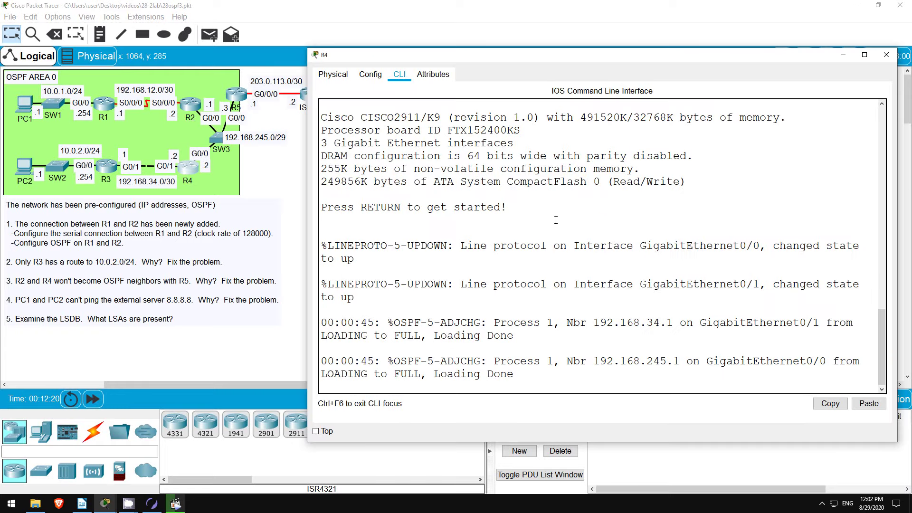
key("Return")
key("Return")
type("en")
key("Return")
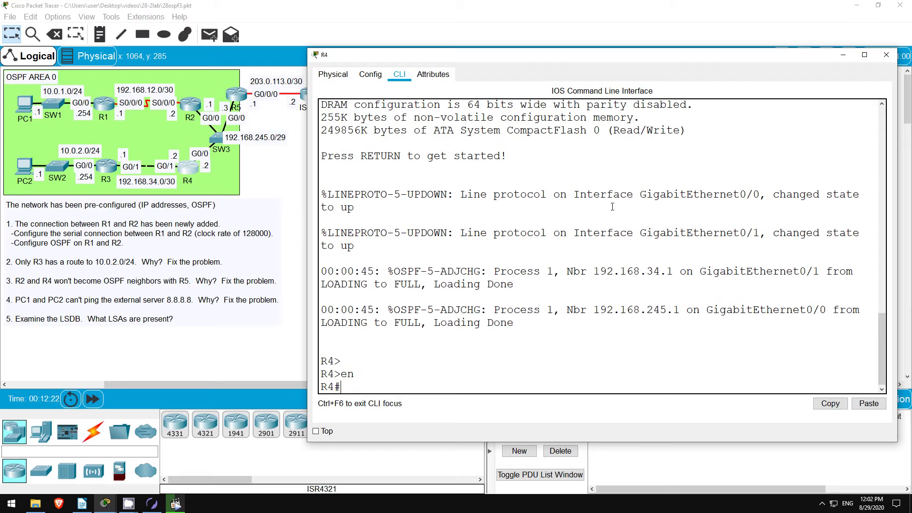
type("sh ip ospf neigh")
key("Return")
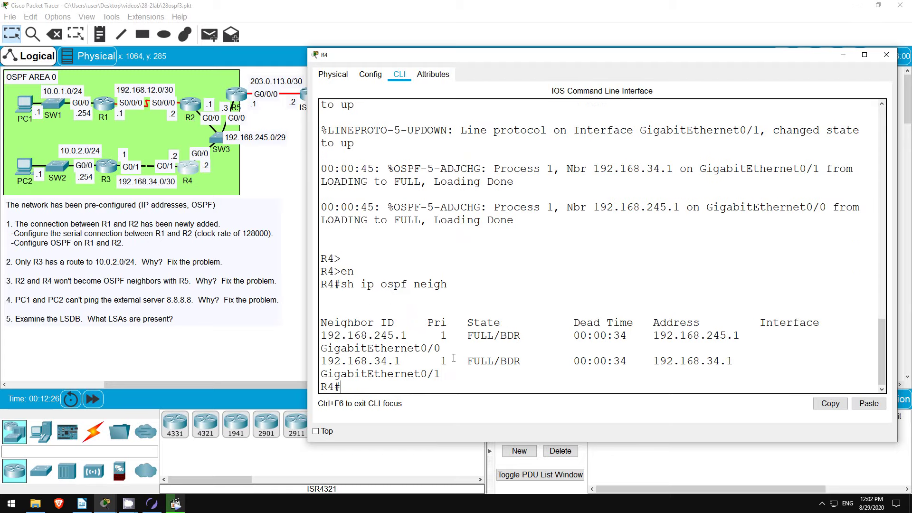
left_click_drag(321, 361, 495, 361)
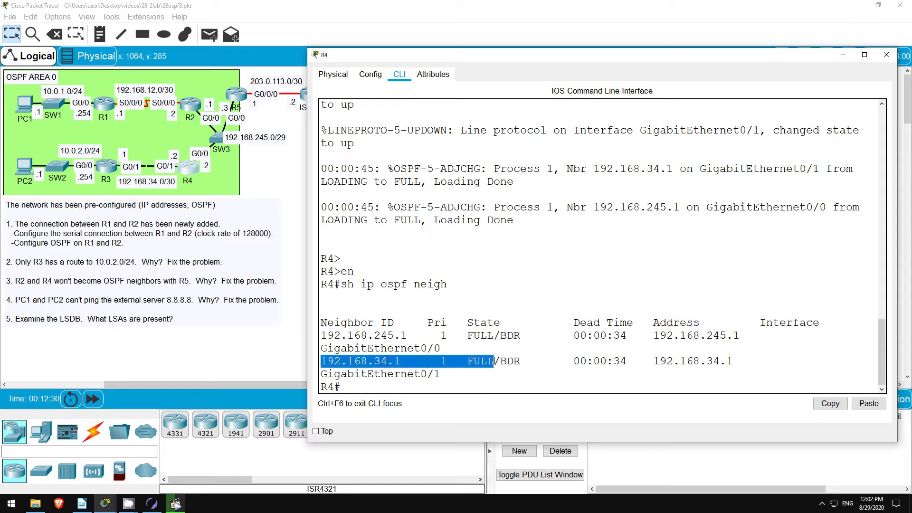
left_click(446, 384)
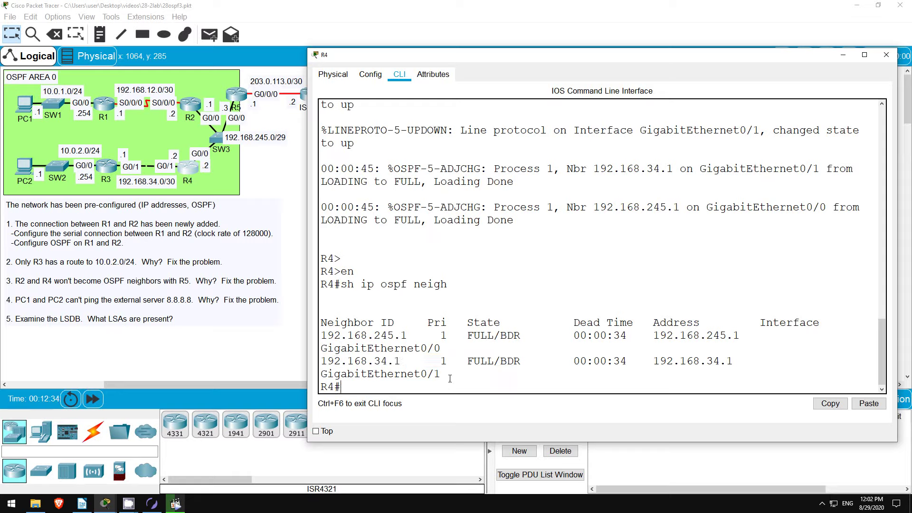
Display R4's routing table and the OSPF details of its g0/1 interface, examining the network type
type("sh ip ro")
key("Return")
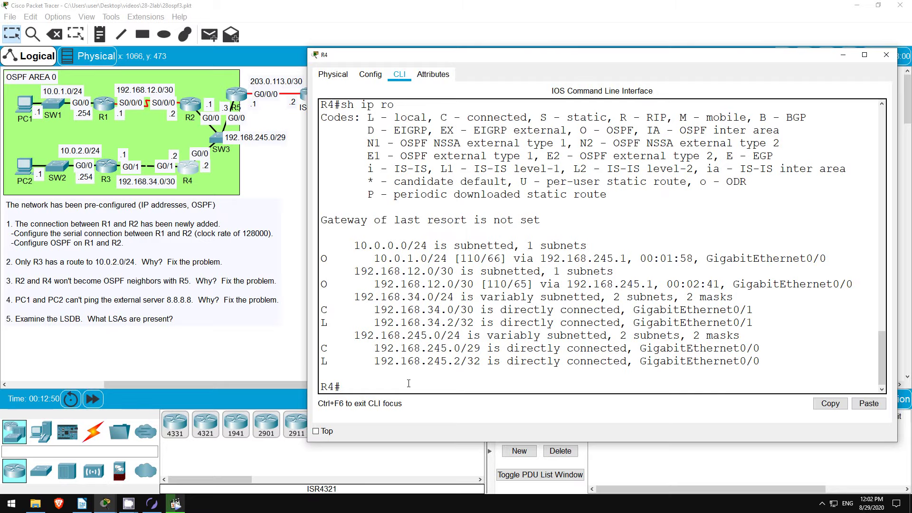
type("sh ip ospf int g0/1")
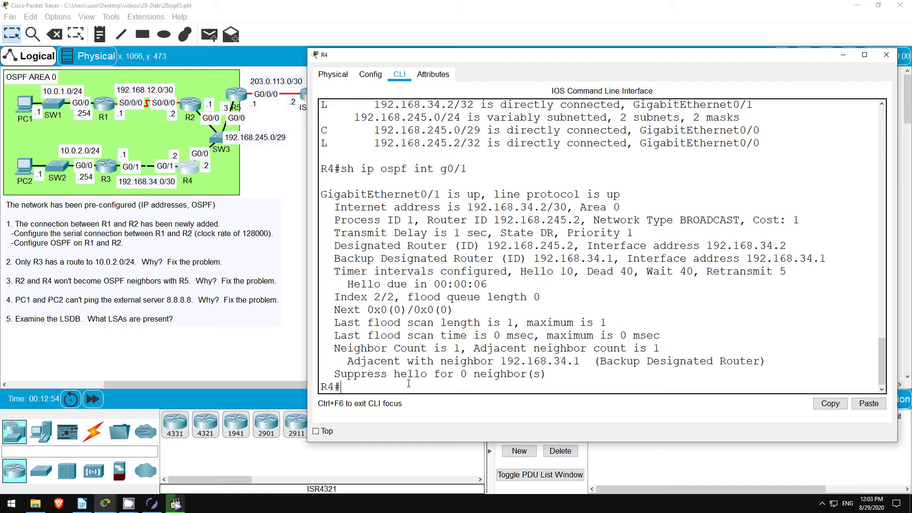
left_click_drag(680, 220, 742, 221)
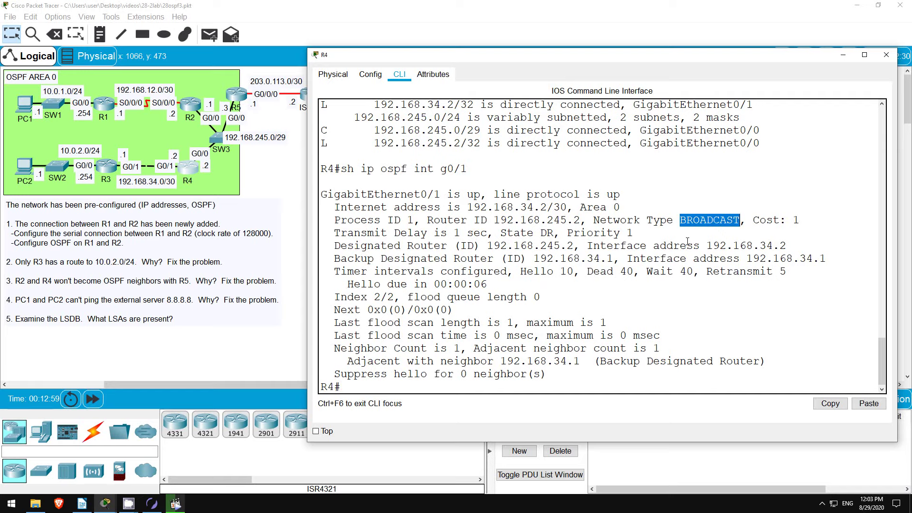
Enter privileged mode on R3 and display the OSPF details of g0/1, examining its network type
left_click(111, 170)
left_click(394, 75)
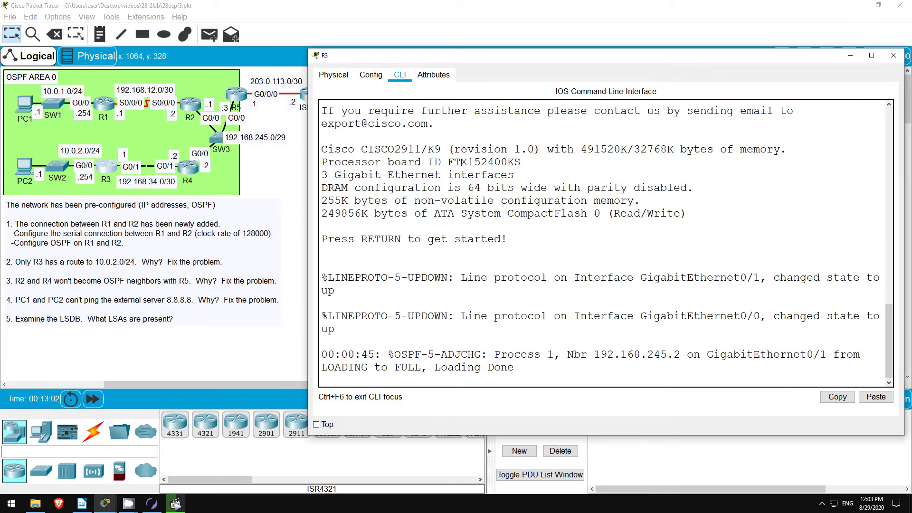
type("en")
key("Return")
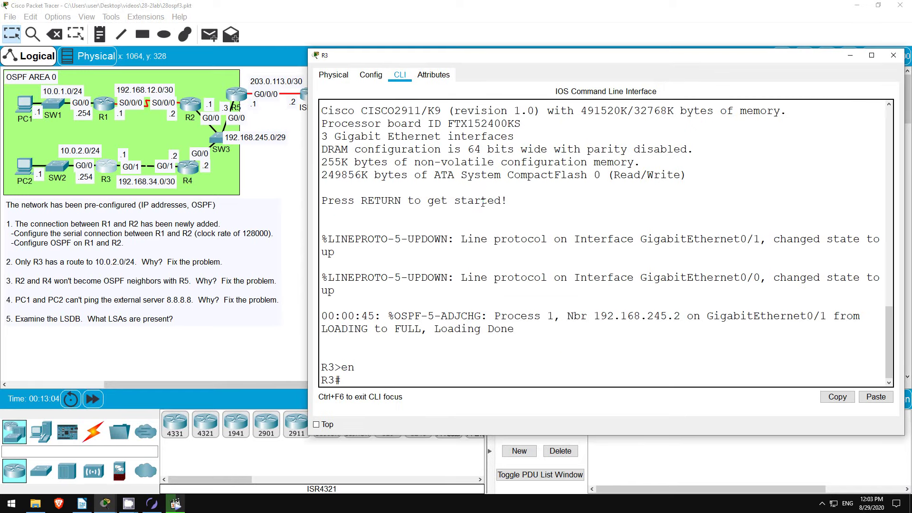
type("sh ip ospf int g0/1")
key("Return")
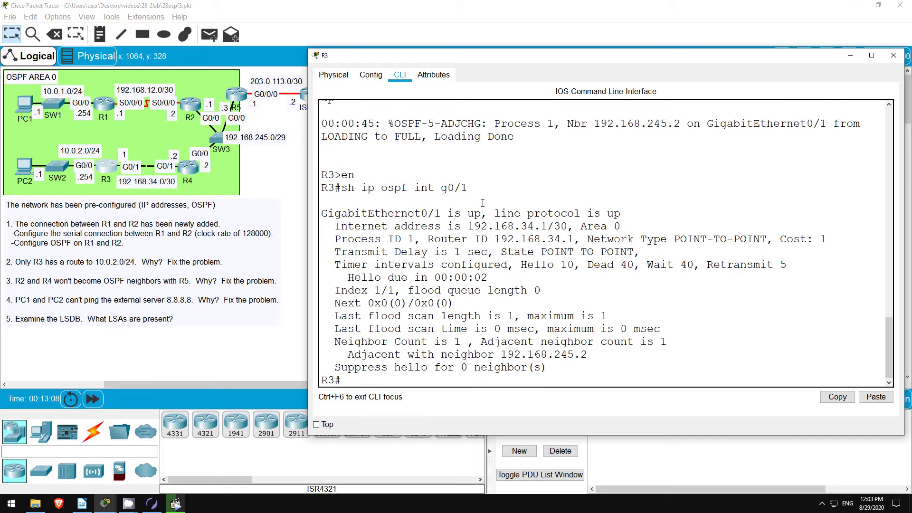
left_click_drag(675, 239, 767, 239)
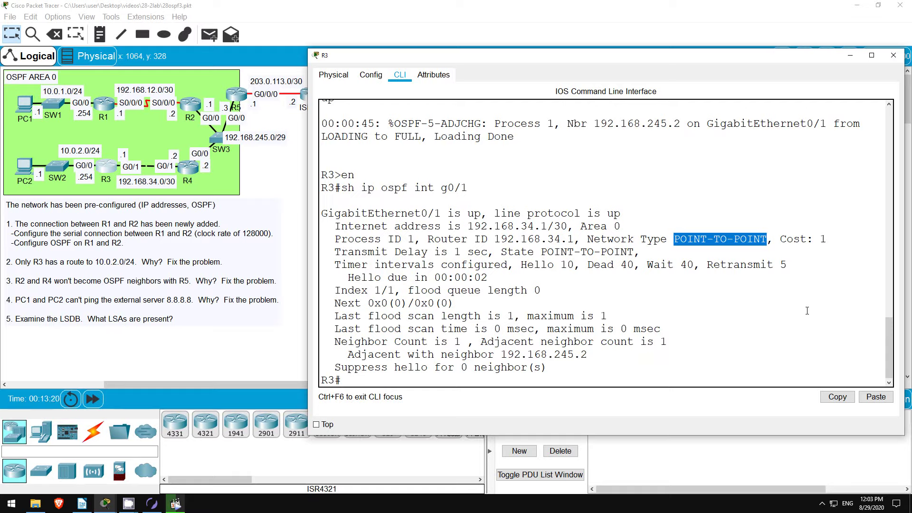
Remove the point-to-point OSPF network type from R3's g0/1 interface and check the resulting adjacency message
left_click(351, 383)
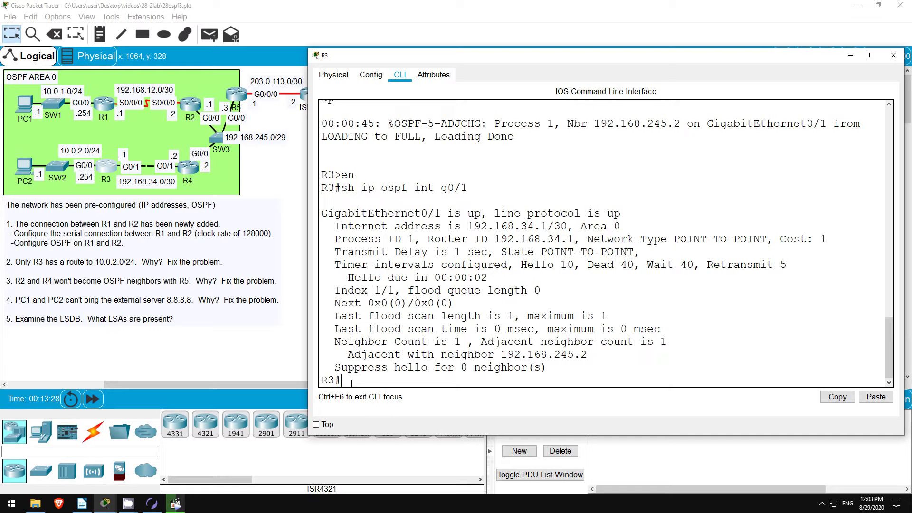
type("conf t")
key("Return")
type("int g0/1")
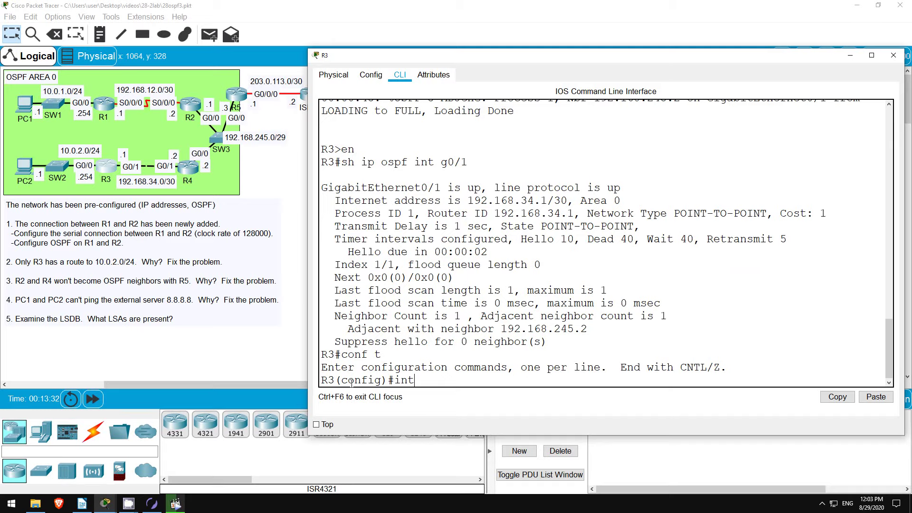
key("Return")
type("no i")
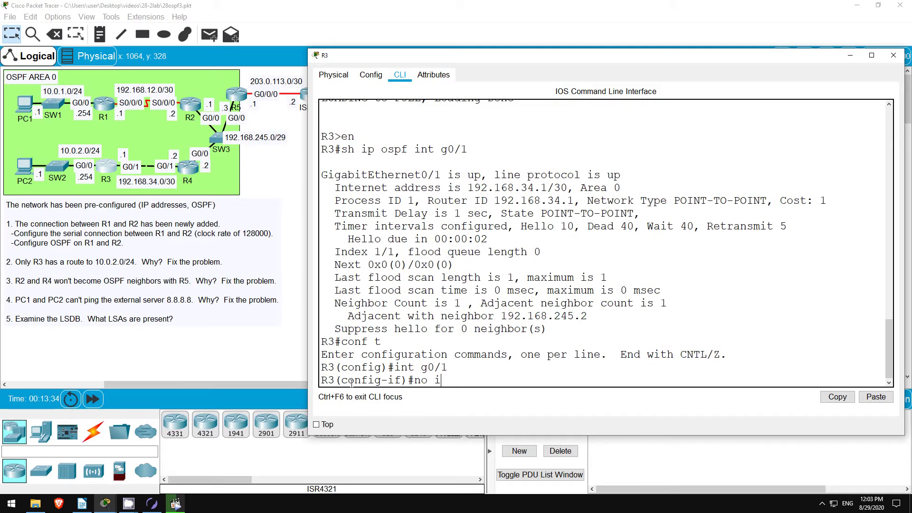
type("p ospf network point-to-point")
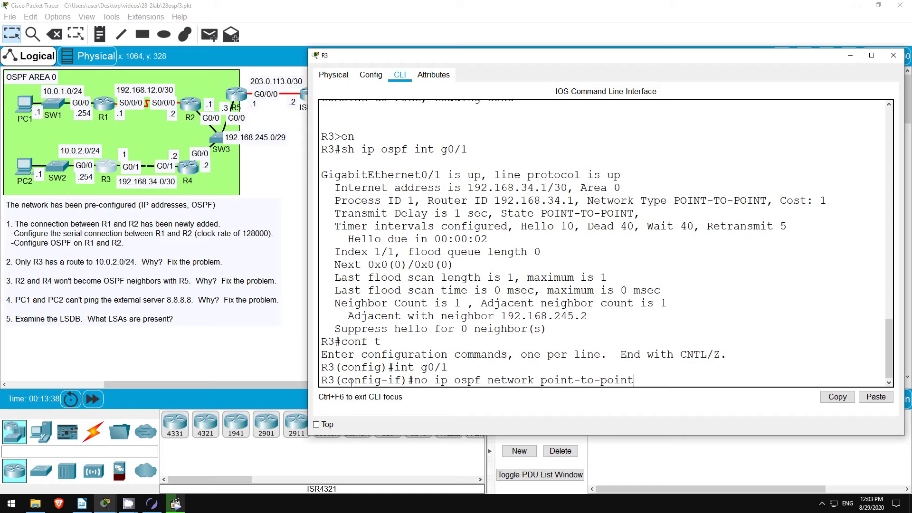
key("Return")
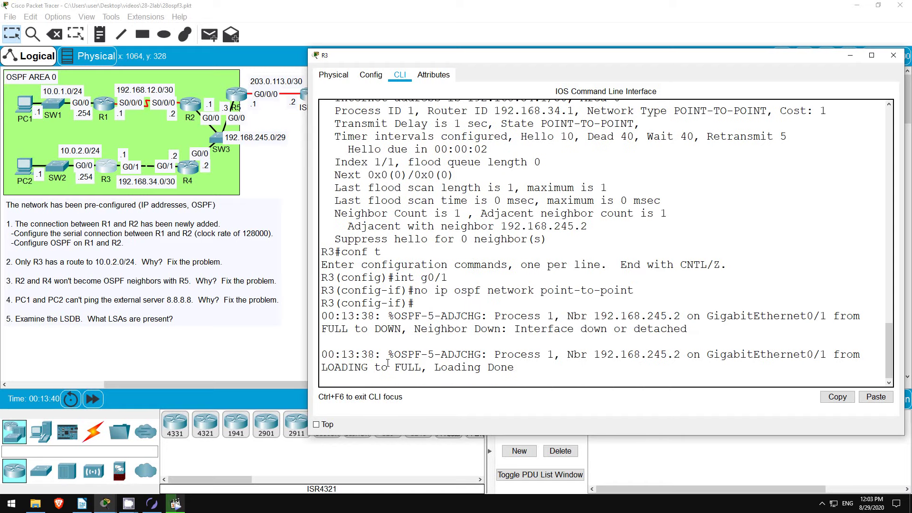
left_click_drag(388, 363, 422, 368)
left_click(416, 349)
Redisplay R4's routing table and check for an OSPF route to 10.0.2.0/24
left_click(189, 167)
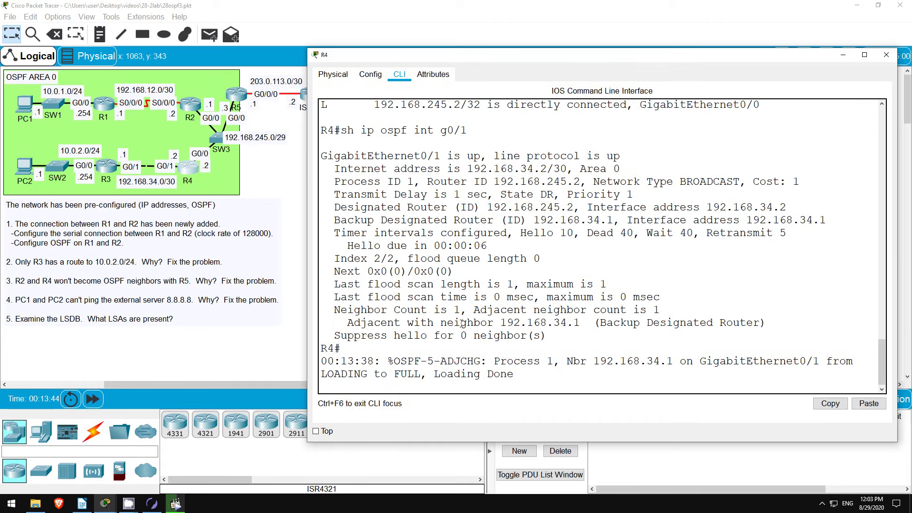
key("Return")
key("Return")
key("Return")
type("sh ip ro")
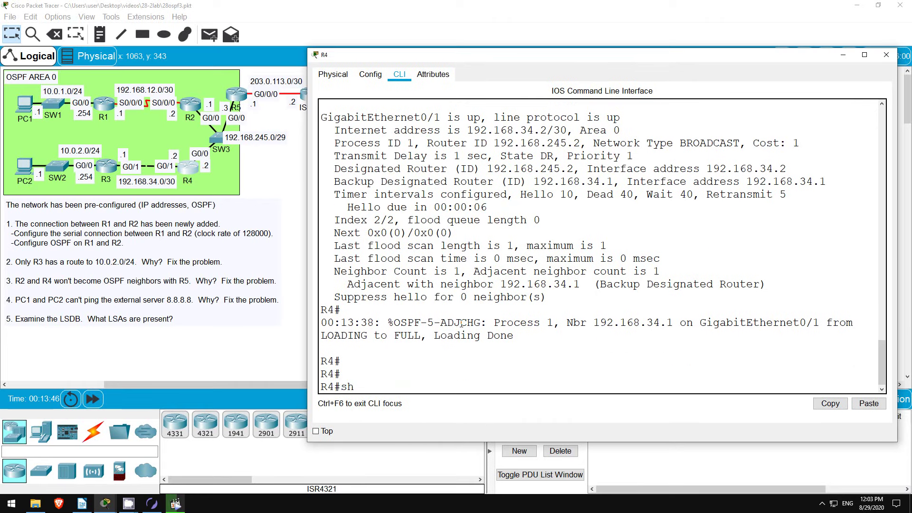
key("Return")
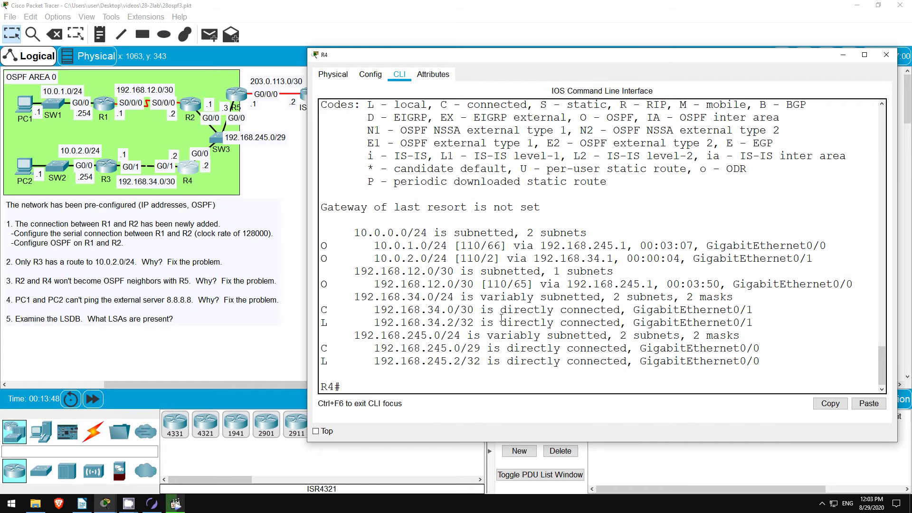
left_click_drag(323, 260, 813, 262)
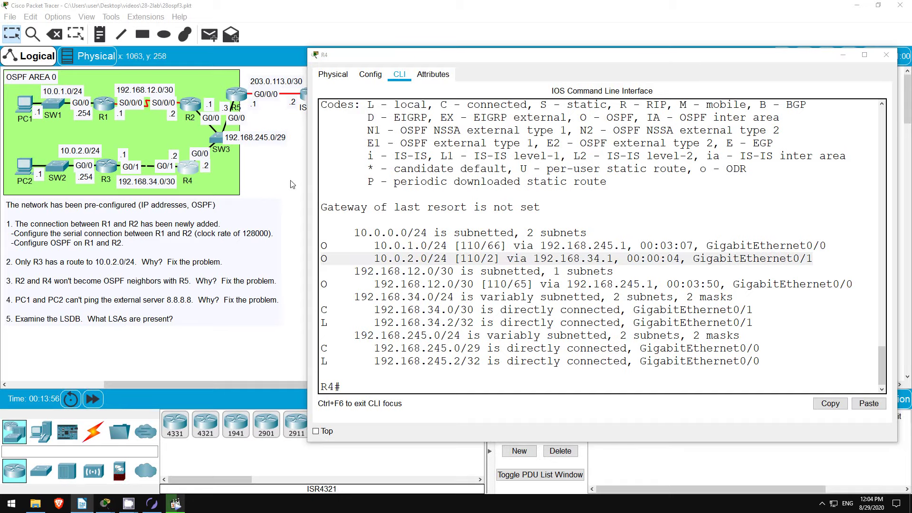
Ping PC2 at 10.0.2.1 from PC1's command prompt and examine the replies
left_click(264, 159)
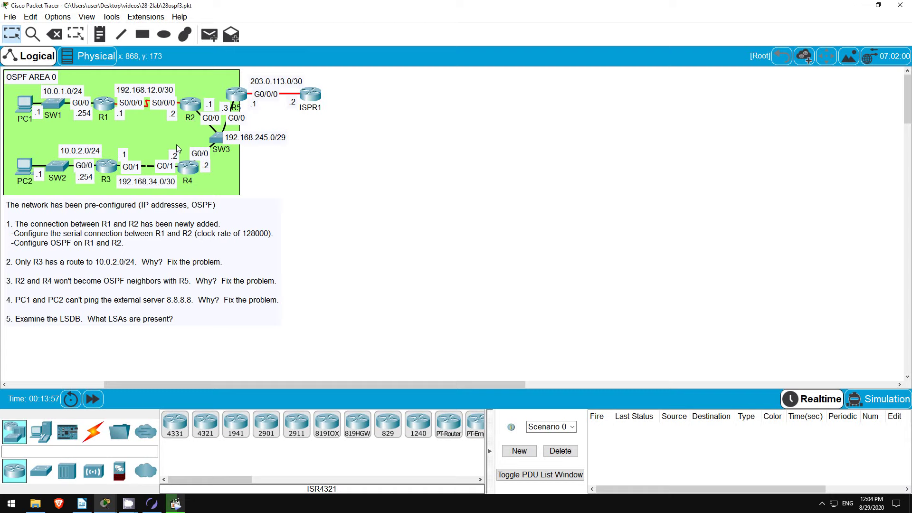
left_click(23, 103)
left_click(422, 82)
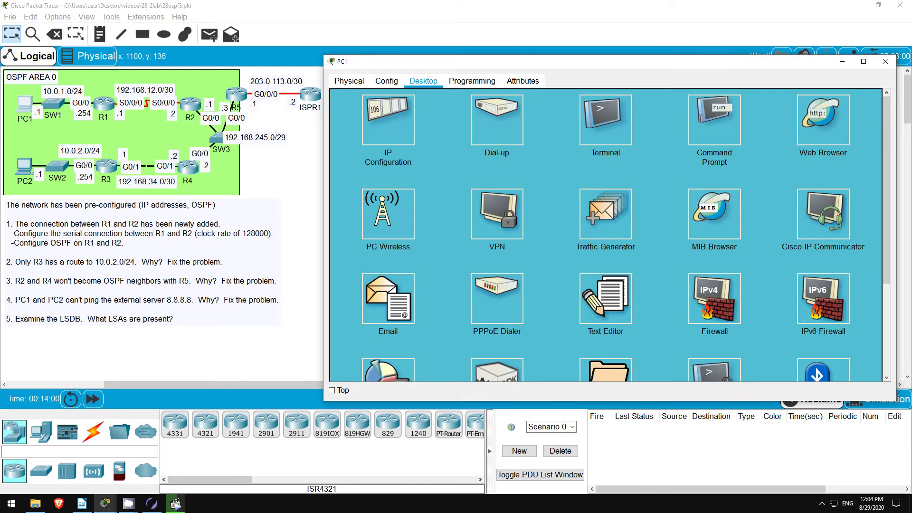
left_click(713, 124)
type("pi")
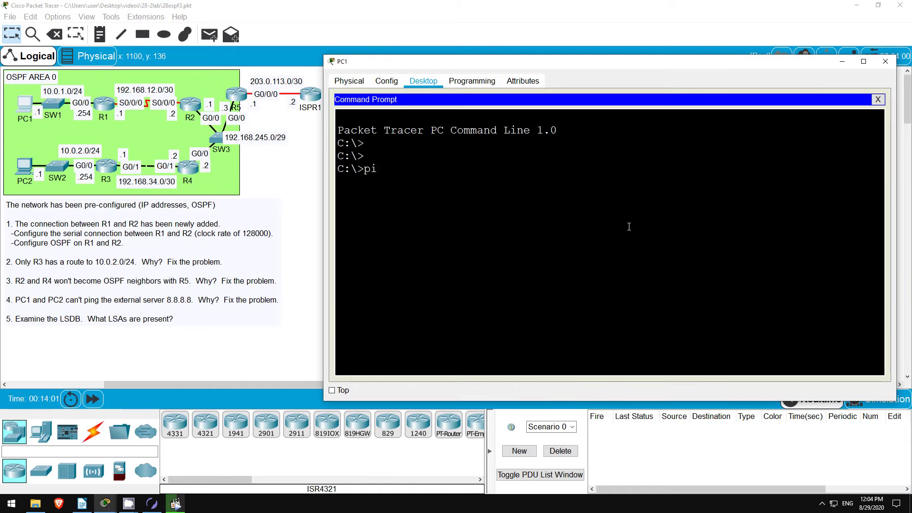
type("ng 10.0.2.1")
key("Return")
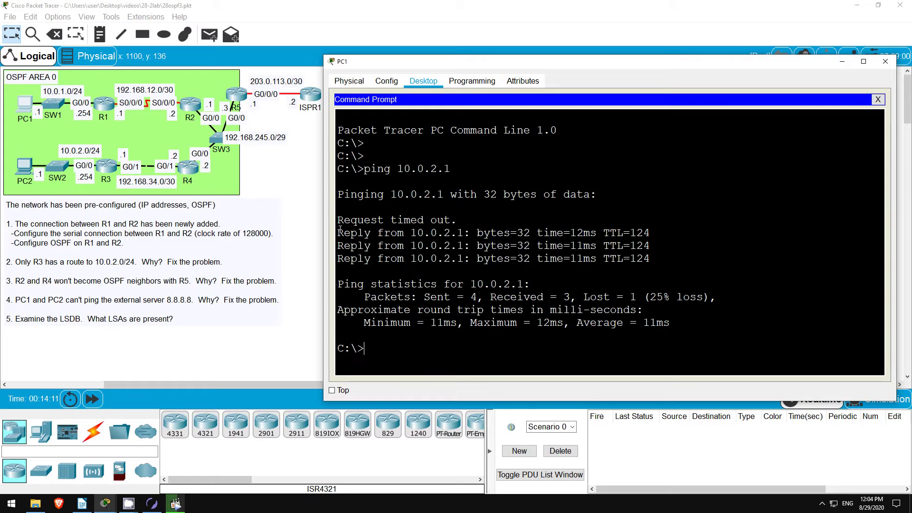
left_click_drag(338, 233, 654, 259)
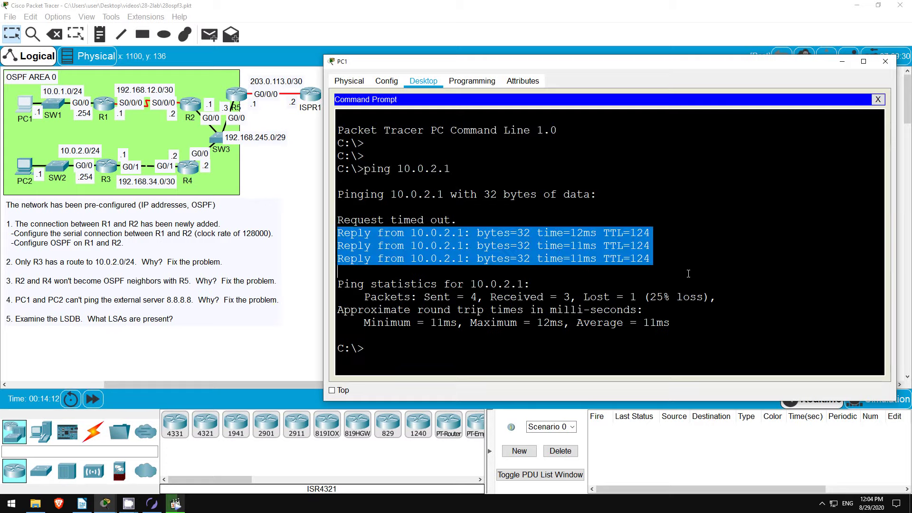
left_click(436, 345)
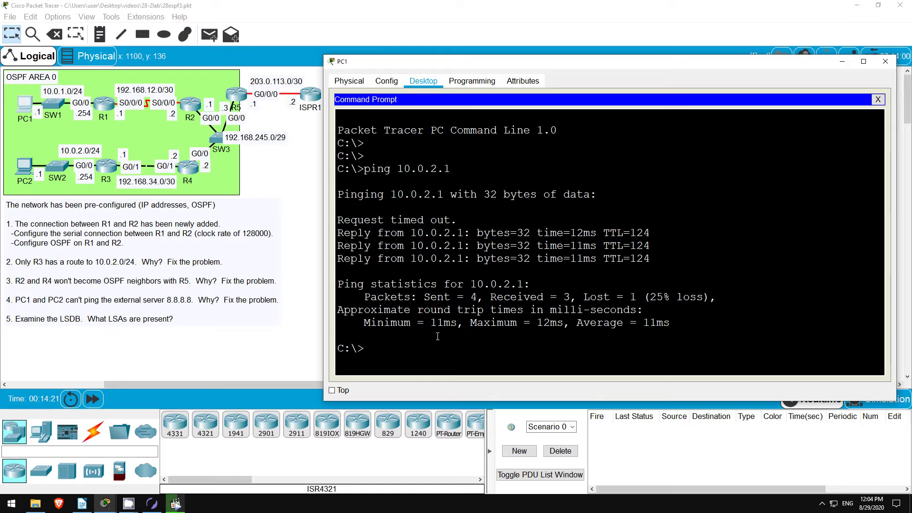
Bring up R2's command line and list its OSPF neighbors
left_click(287, 176)
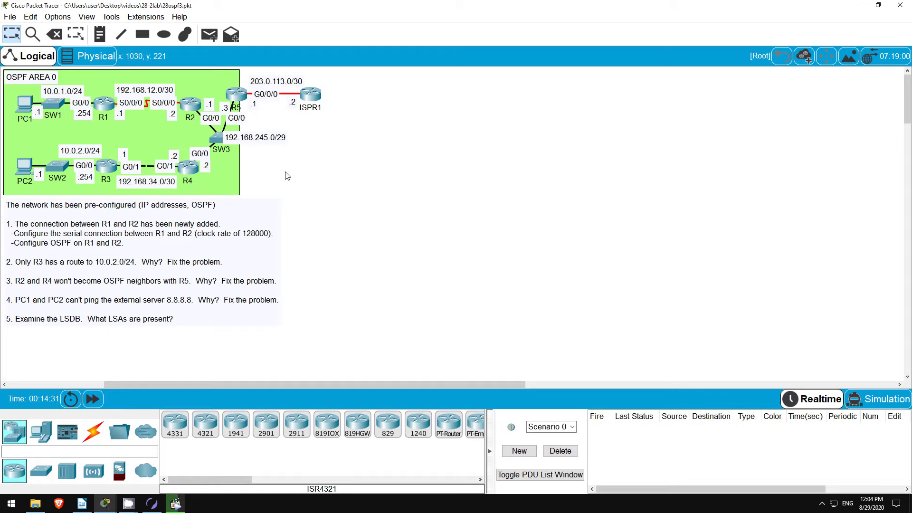
left_click(197, 108)
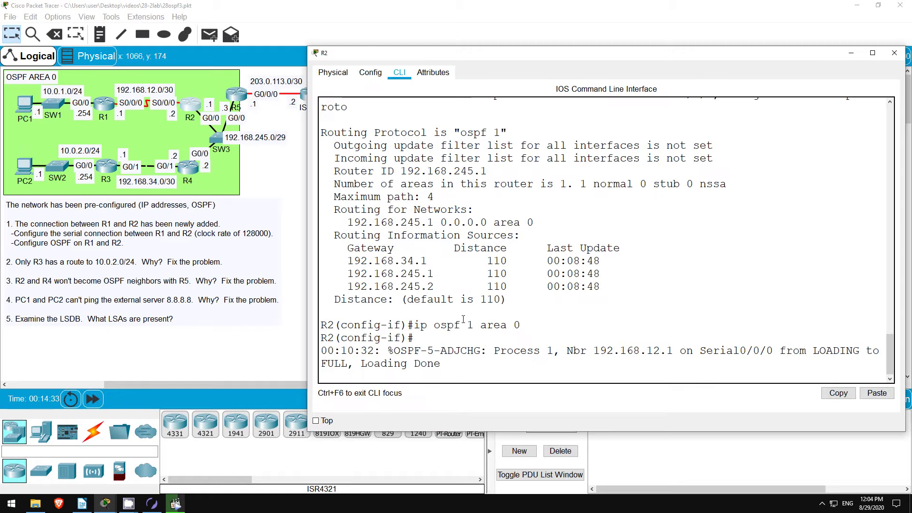
key("Return")
key("Return")
type("do sh i")
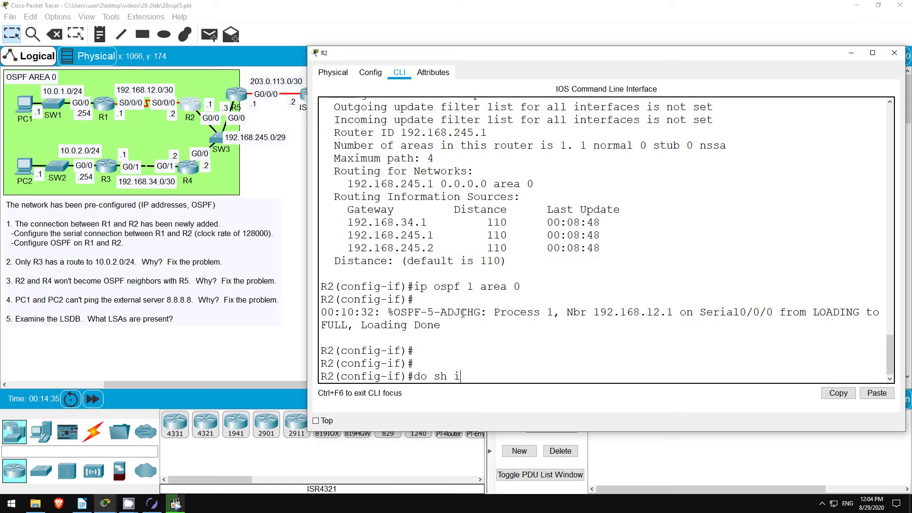
type("p ospf neigh")
key("Return")
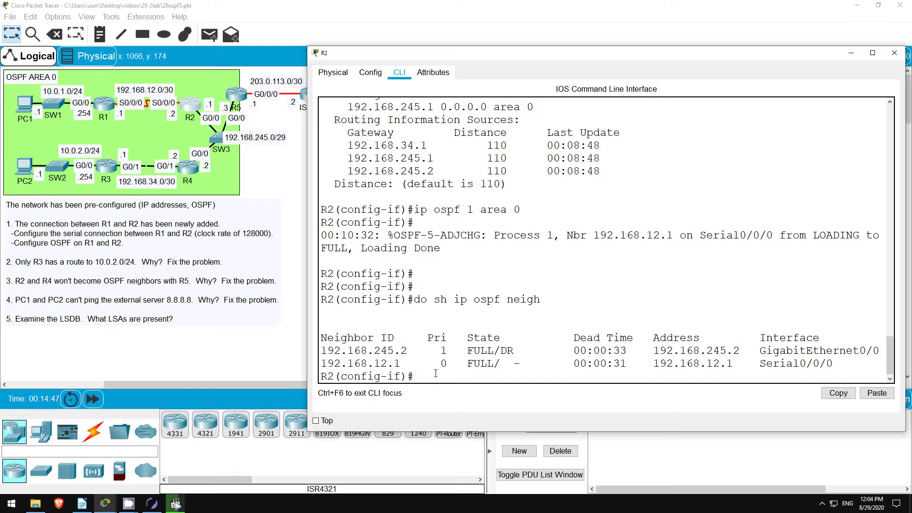
Display the OSPF details of R2's g0/0, examining its address, area, and hello and dead timers
type("do sh ip ospf int g0/0")
key("Return")
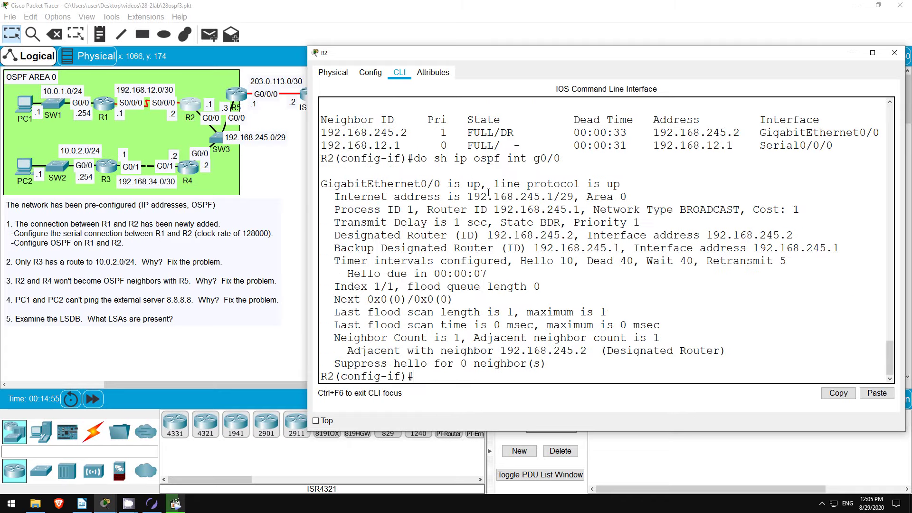
left_click_drag(467, 196, 627, 197)
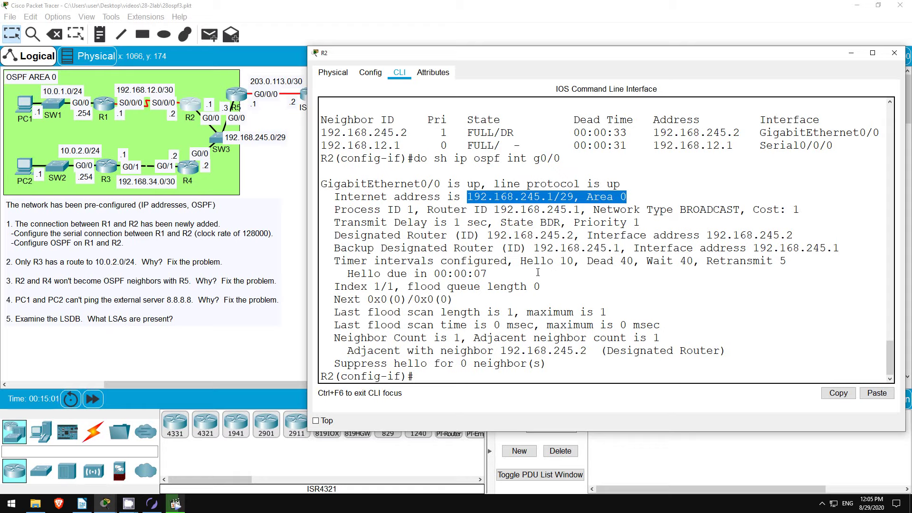
left_click_drag(522, 260, 647, 265)
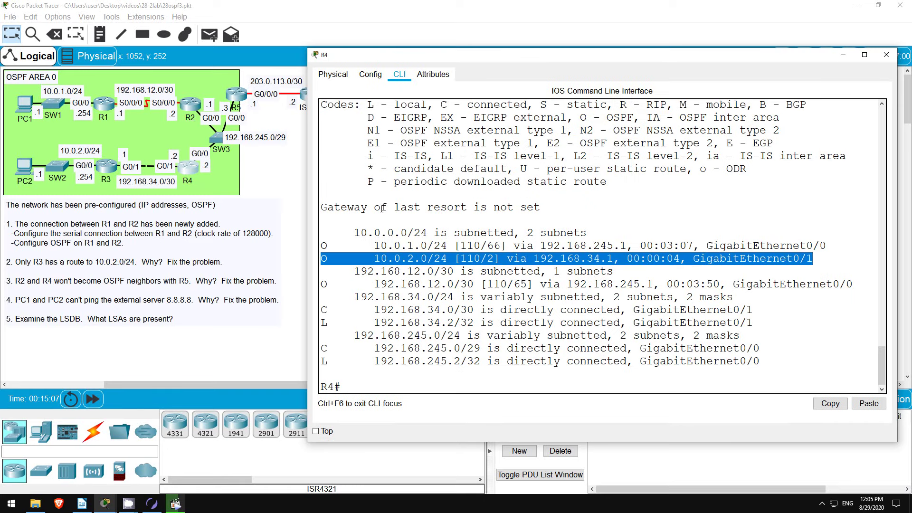
Display the OSPF details of R4's g0/0, examining its address, area, and hello and dead timers
left_click(392, 382)
type("sh")
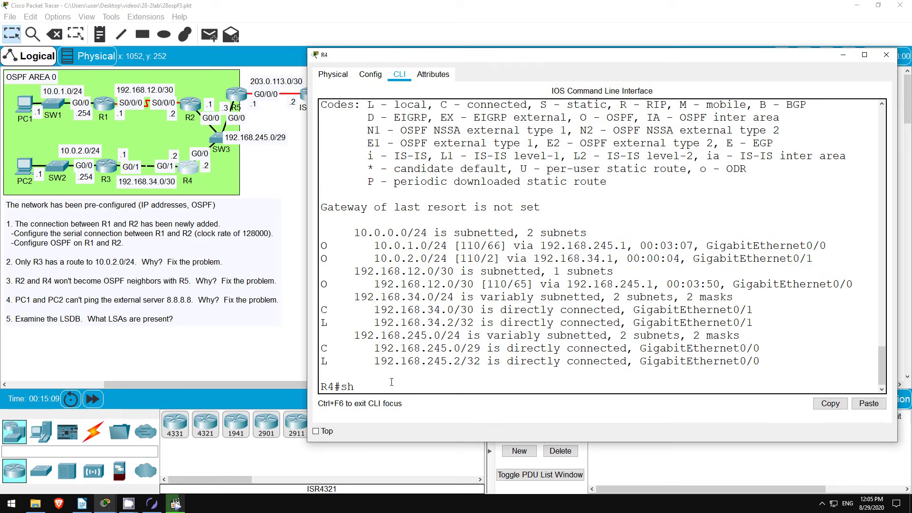
type(" ip ospf int g0/0")
key("Return")
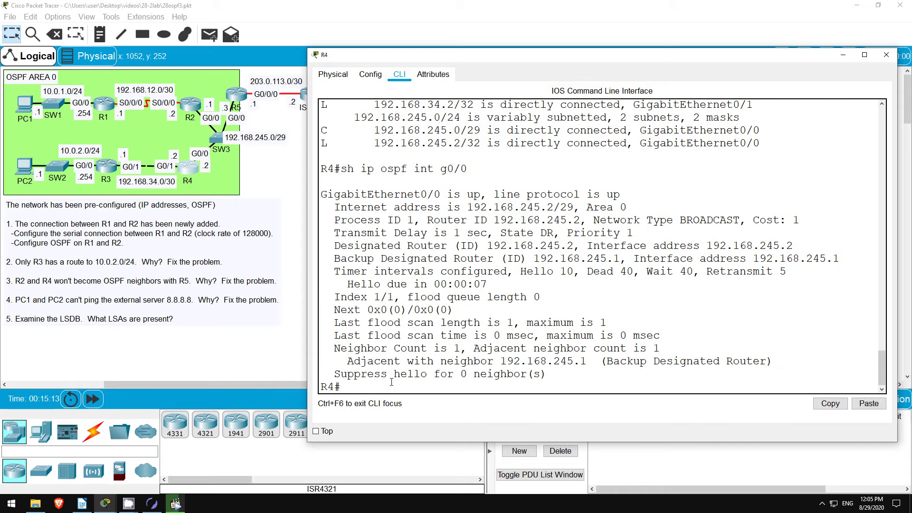
left_click_drag(466, 208, 637, 209)
left_click(637, 209)
left_click_drag(520, 271, 634, 272)
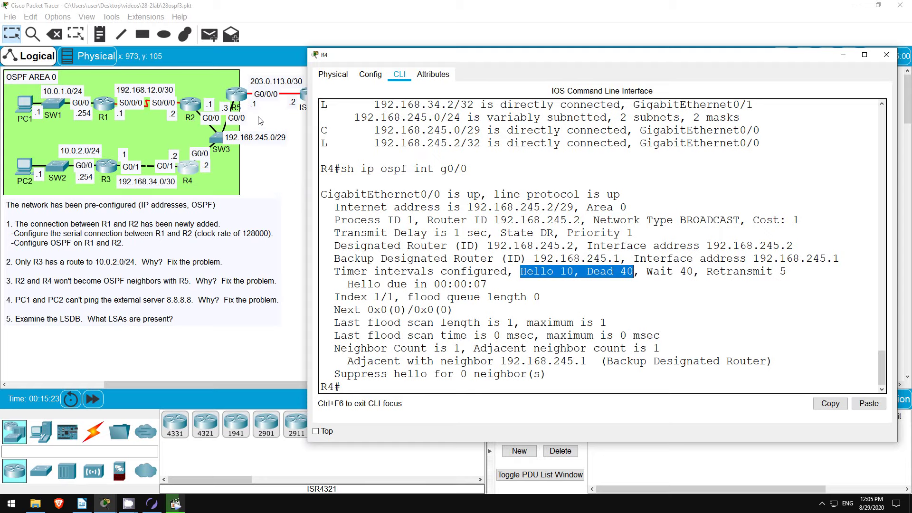
Enter privileged mode on R5 and display g0/0's OSPF details, comparing its address, area, and hello and dead timers
left_click(242, 96)
left_click(400, 75)
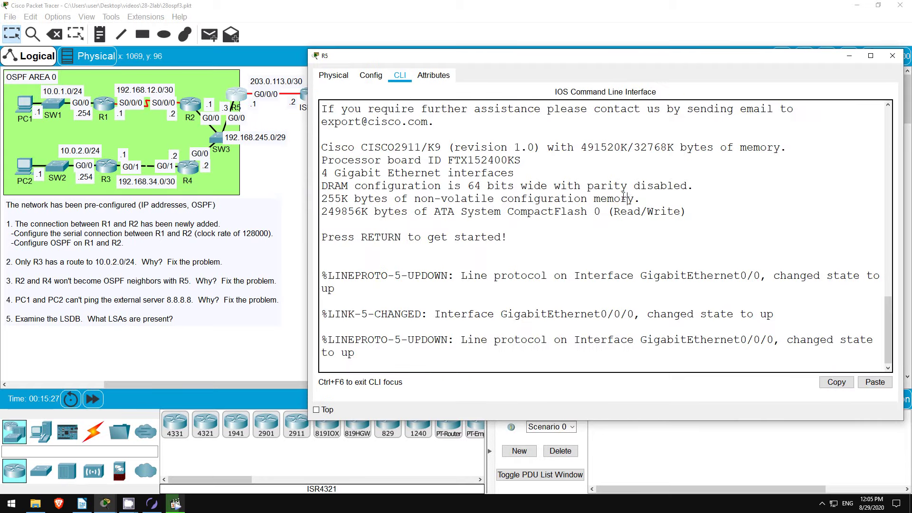
key("Return")
key("Return")
type("en")
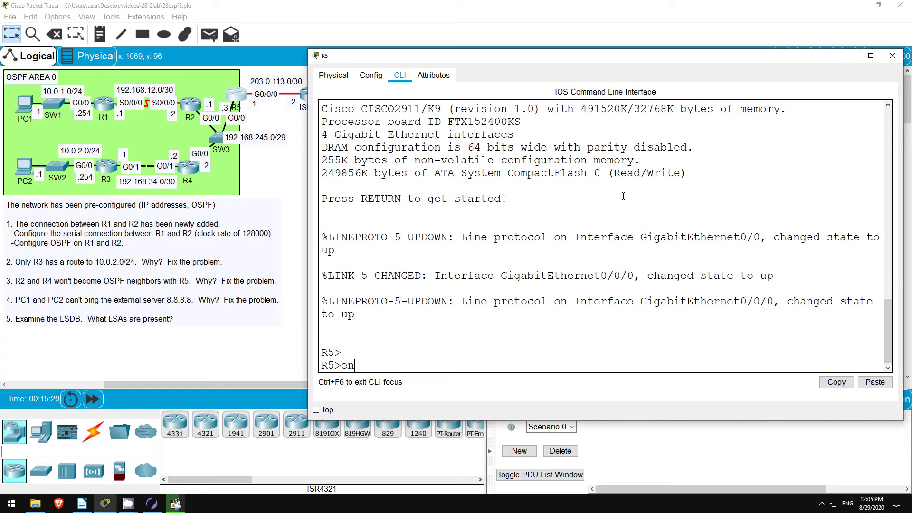
key("Return")
type("sh ip")
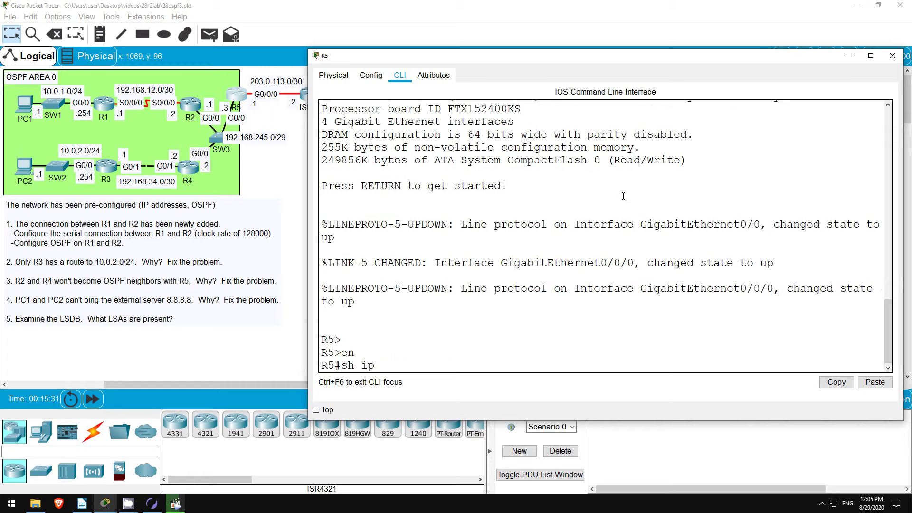
type(" ospf int g0/0")
key("Return")
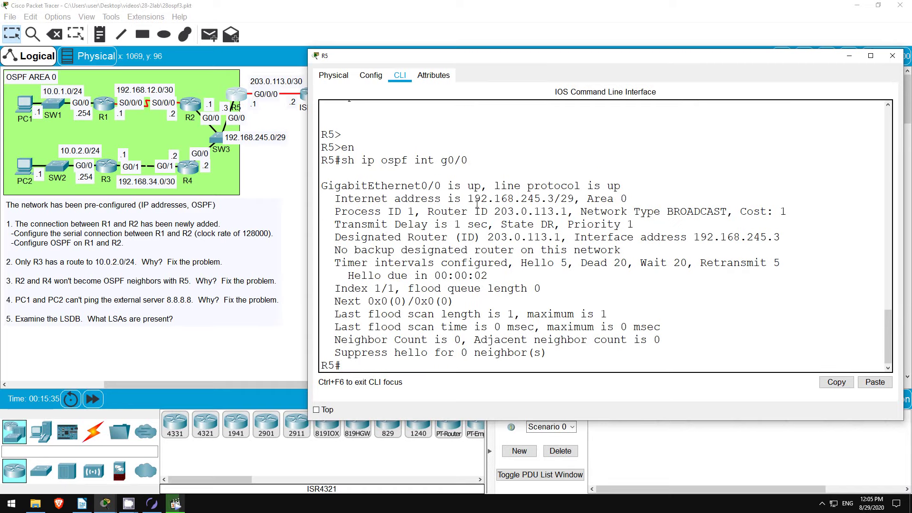
left_click_drag(470, 199, 633, 200)
left_click_drag(522, 263, 628, 263)
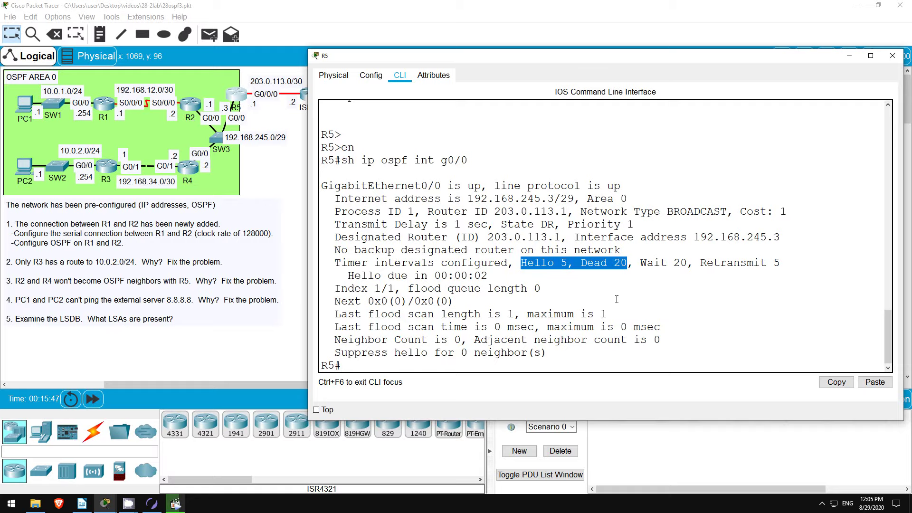
Enter interface configuration for R5's g0/0 and reset its OSPF hello interval to the default
left_click(369, 366)
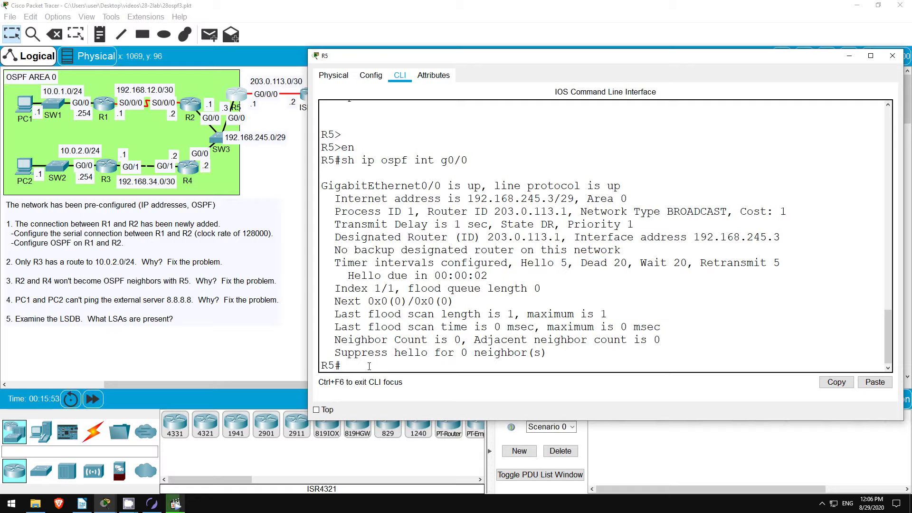
type("conf t")
key("Return")
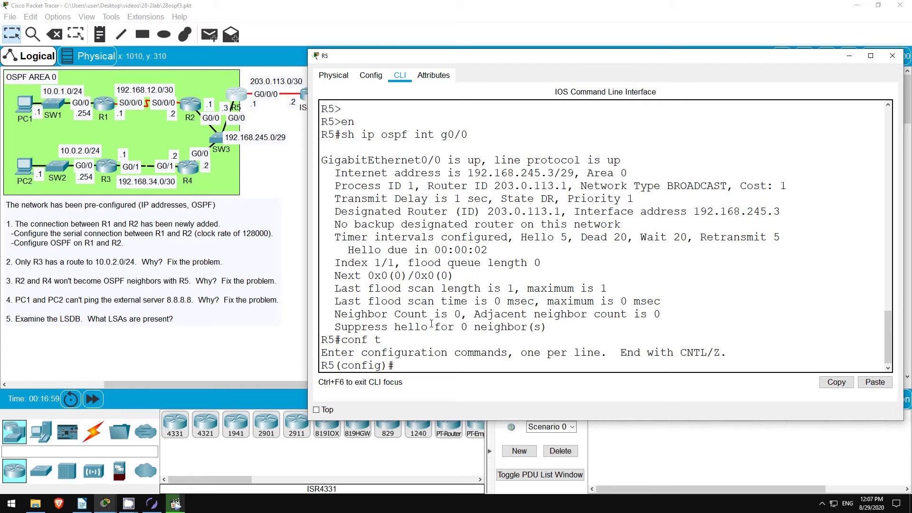
type("int g0/0")
key("Return")
type("no")
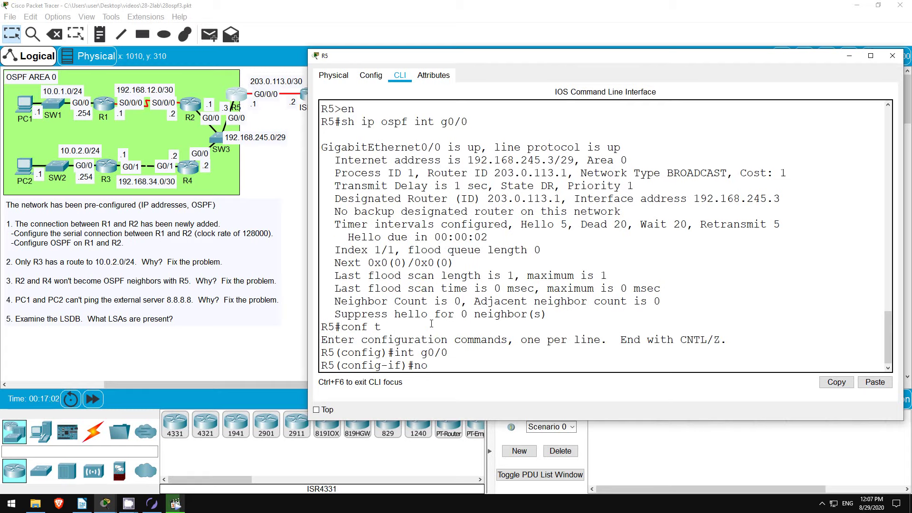
type(" ip ospf hell")
key("Tab")
key("Tab")
Remove the custom OSPF dead interval from R5's g0/0 interface
key("BackSpace")
key("BackSpace")
key("BackSpace")
key("BackSpace")
key("BackSpace")
key("BackSpace")
key("BackSpace")
key("BackSpace")
key("BackSpace")
key("BackSpace")
key("BackSpace")
key("BackSpace")
key("BackSpace")
key("BackSpace")
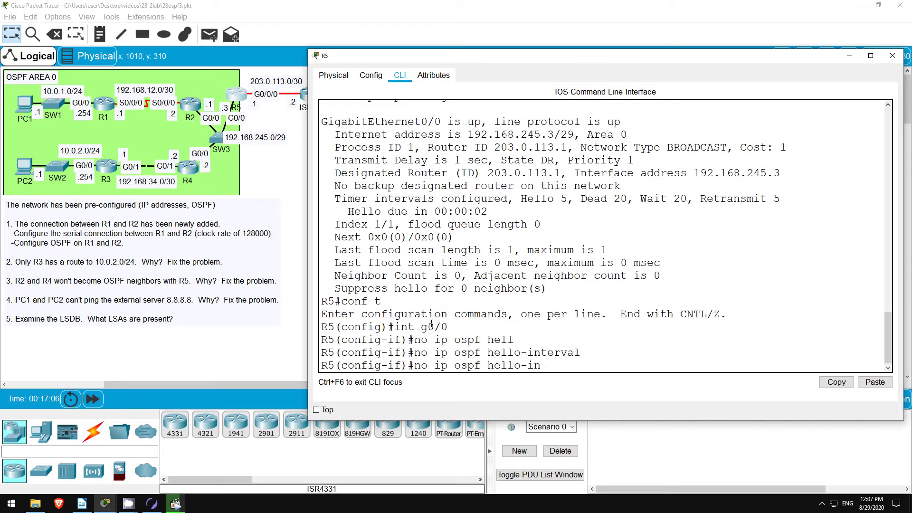
type("dead")
key("Tab")
key("Return")
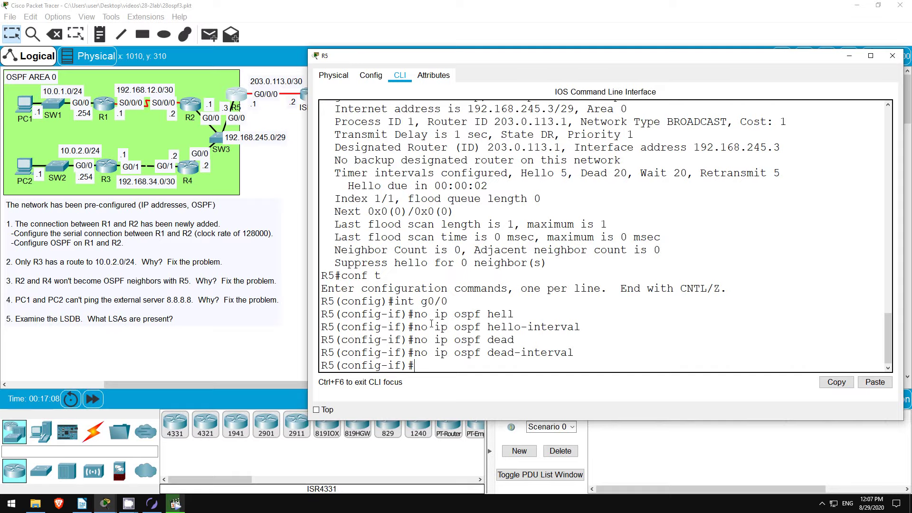
Fast-forward the simulation, list R5's OSPF neighbors and examine their states
left_click(90, 398)
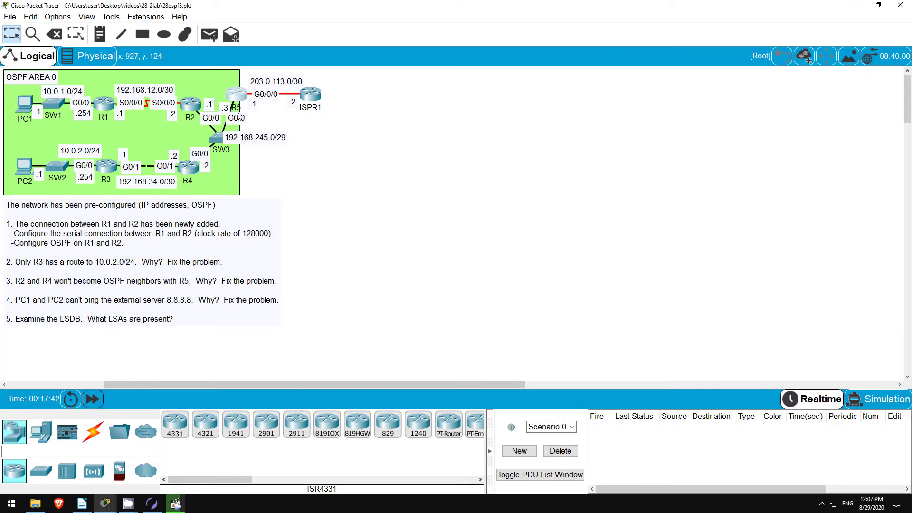
left_click(238, 96)
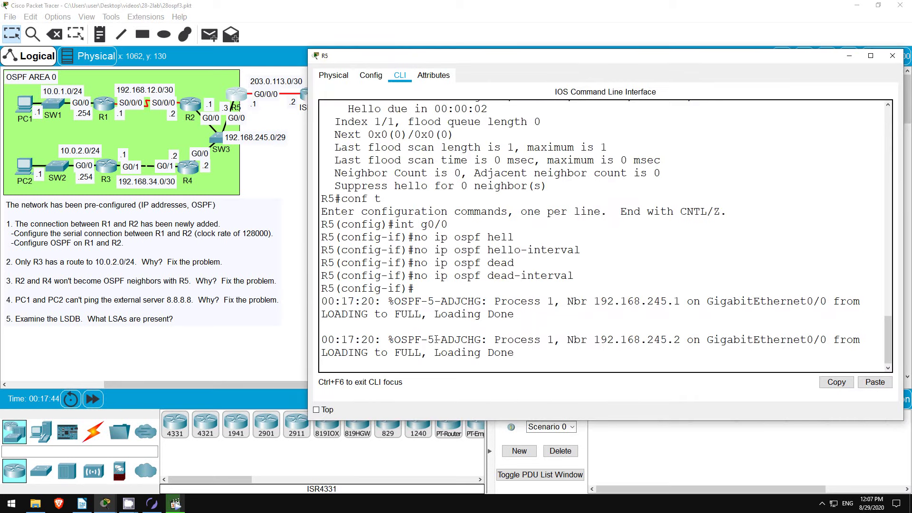
key("Return")
key("Return")
key("Return")
type("do sh i")
type("p ospf neigh")
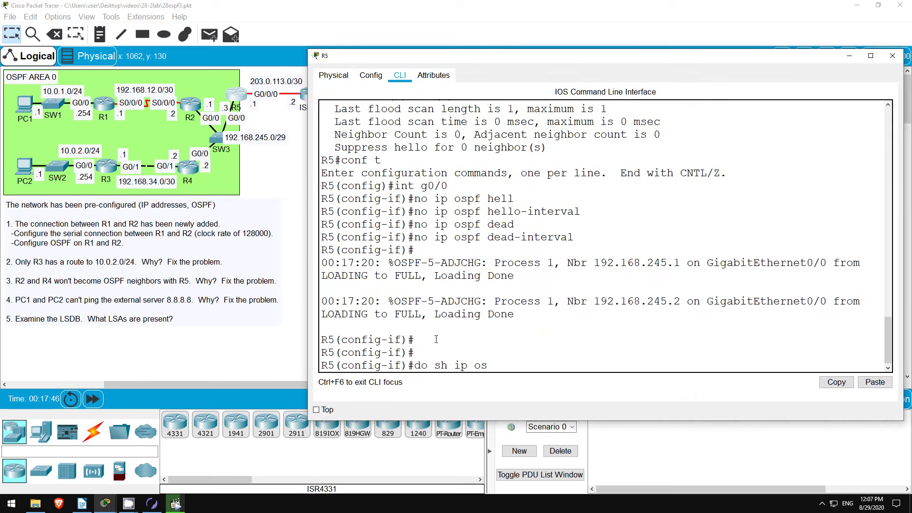
key("Return")
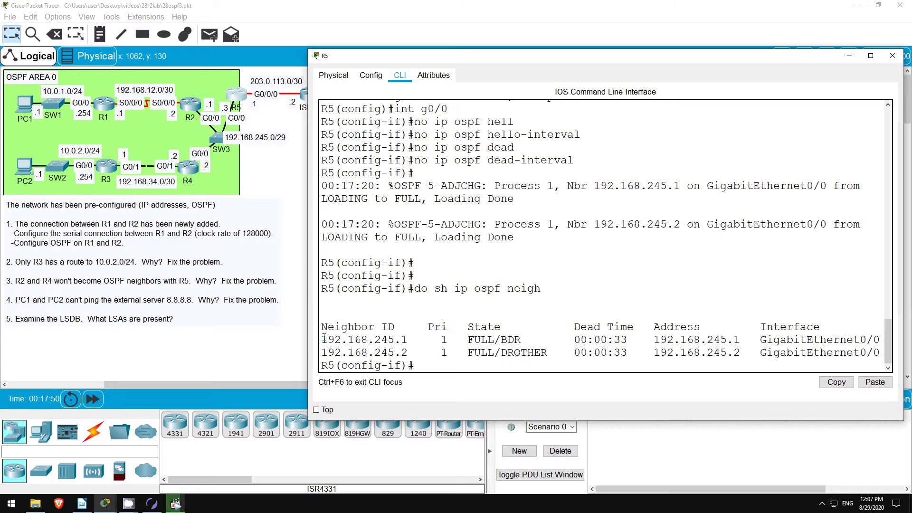
left_click_drag(321, 340, 495, 352)
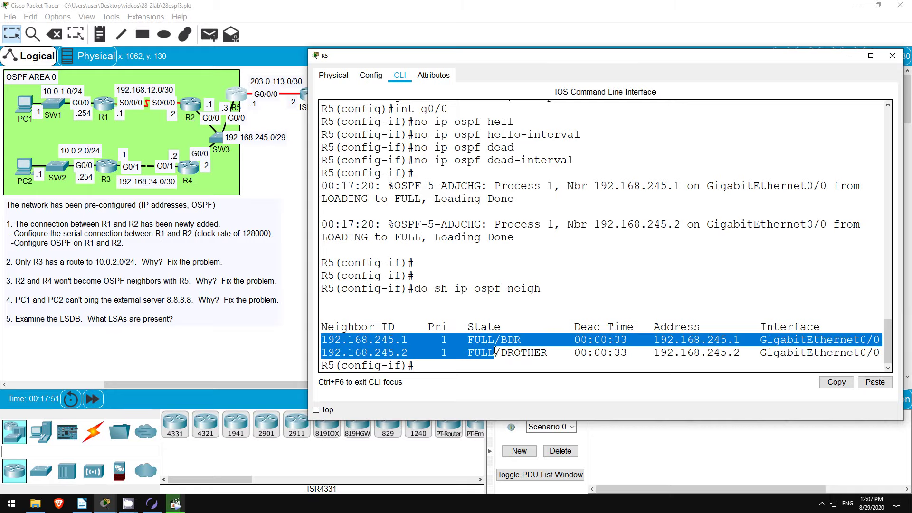
left_click(467, 368)
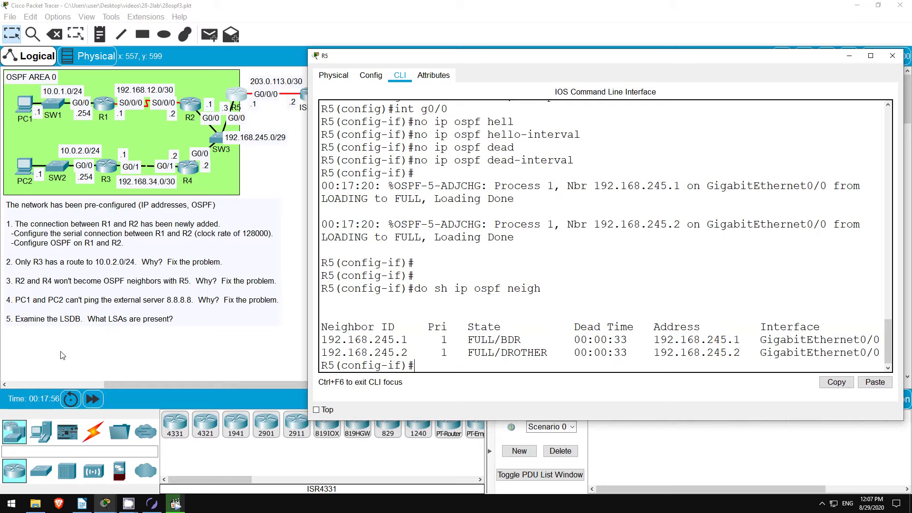
key("alt+F4")
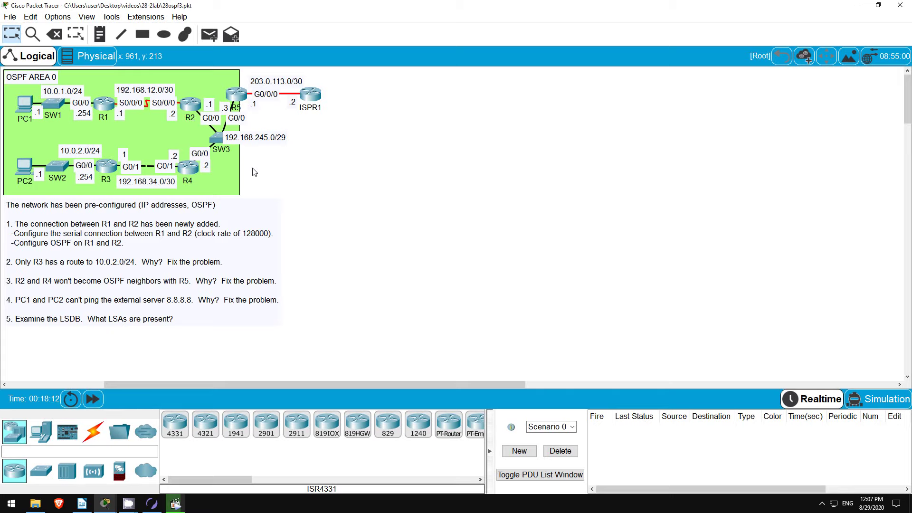
Ping the external server 8.8.8.8 from PC1's command prompt and examine the replies
left_click(26, 102)
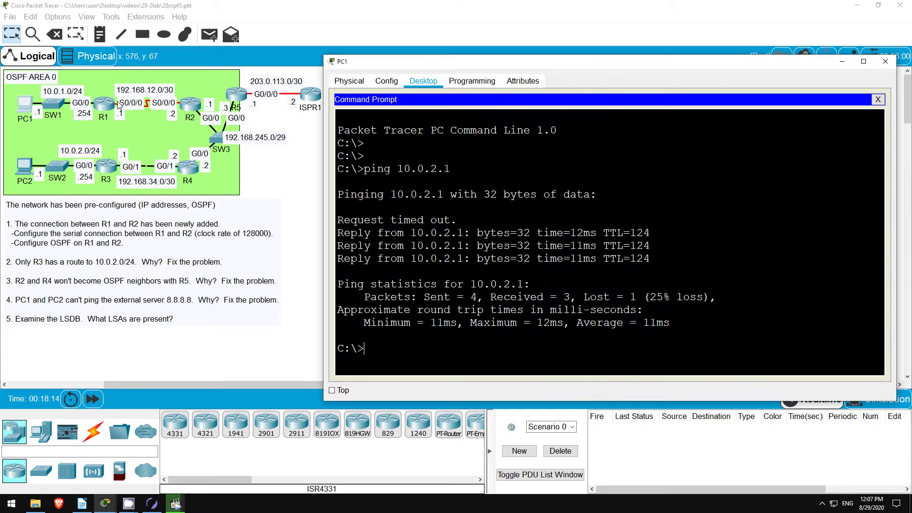
type("ping 8.8.8.8")
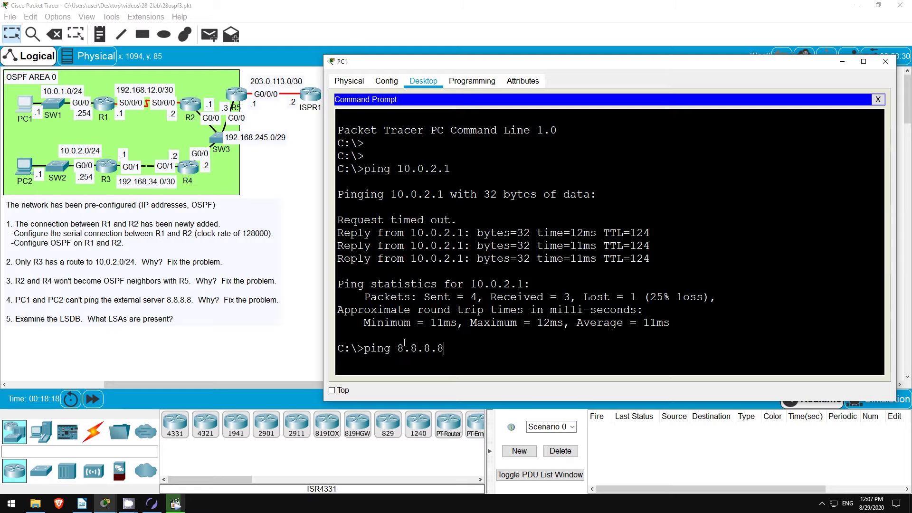
key("Return")
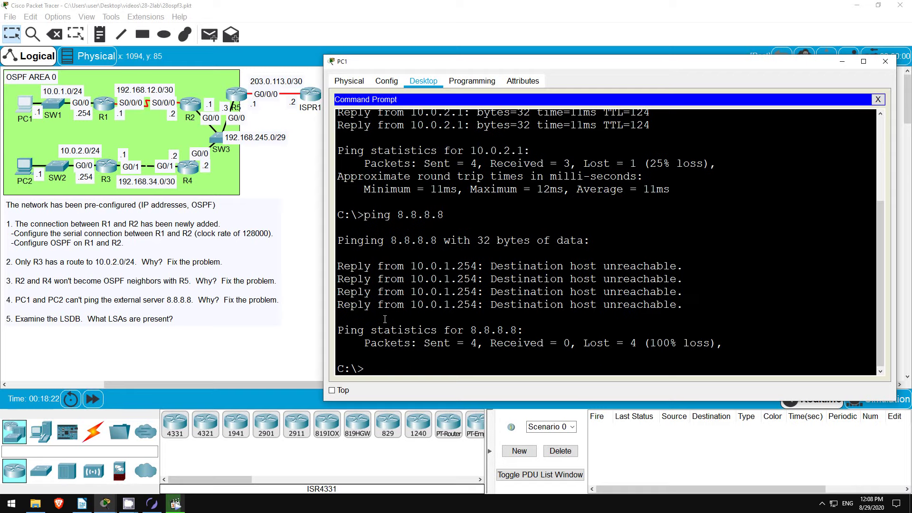
left_click_drag(338, 265, 682, 319)
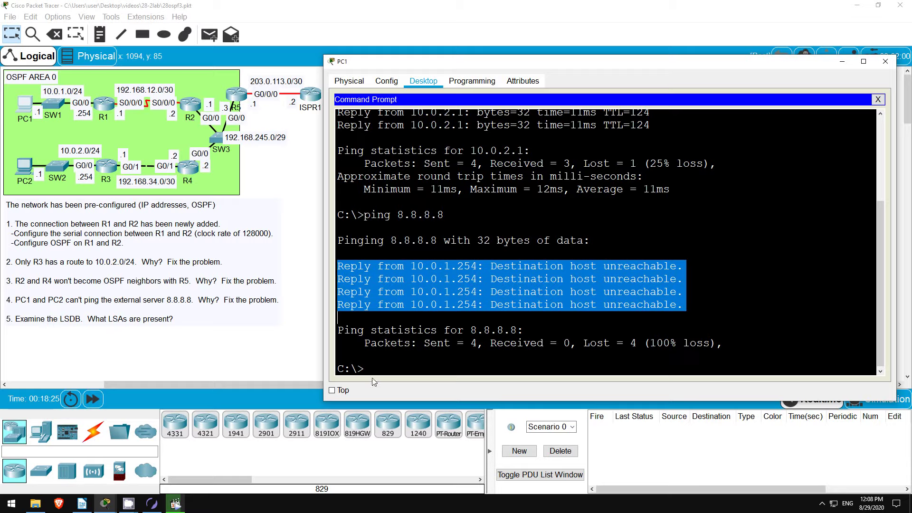
Display the OSPF section of R5's running configuration to check how the default route is advertised
left_click(267, 166)
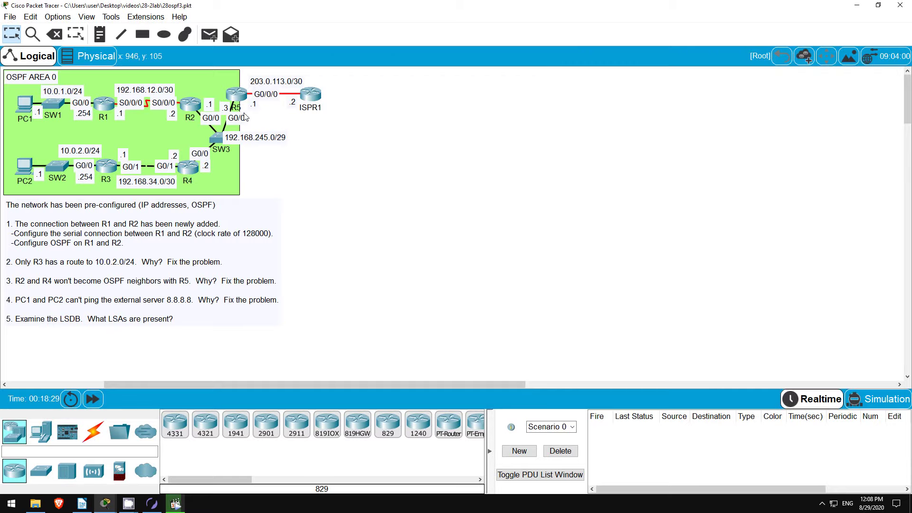
left_click(238, 97)
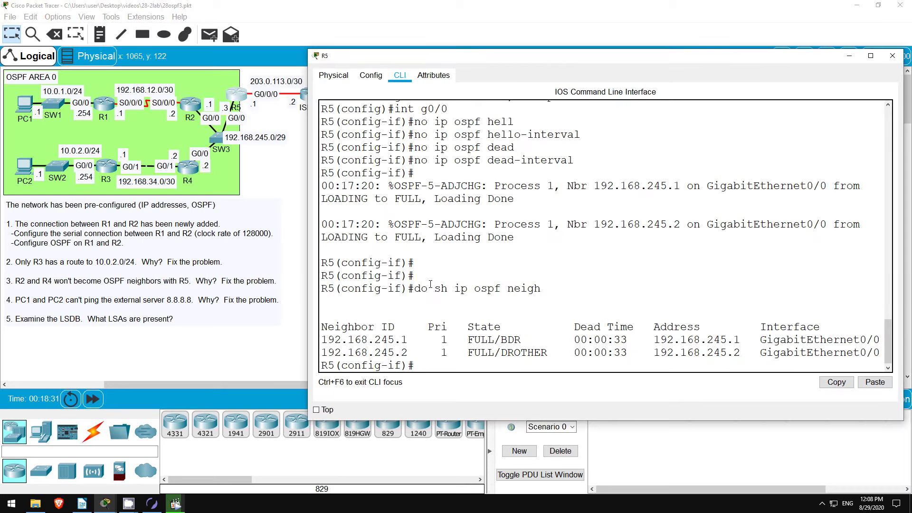
key("Return")
key("Return")
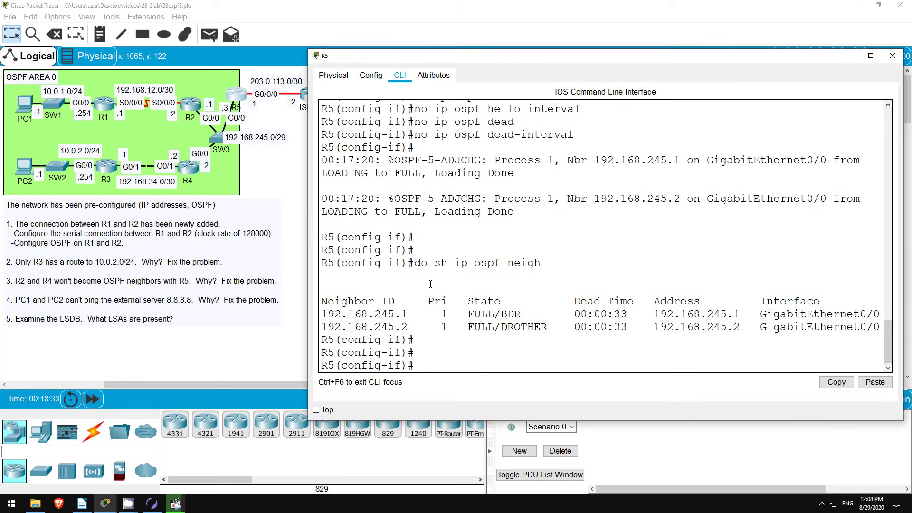
type("do sho run | section ospf")
key("Return")
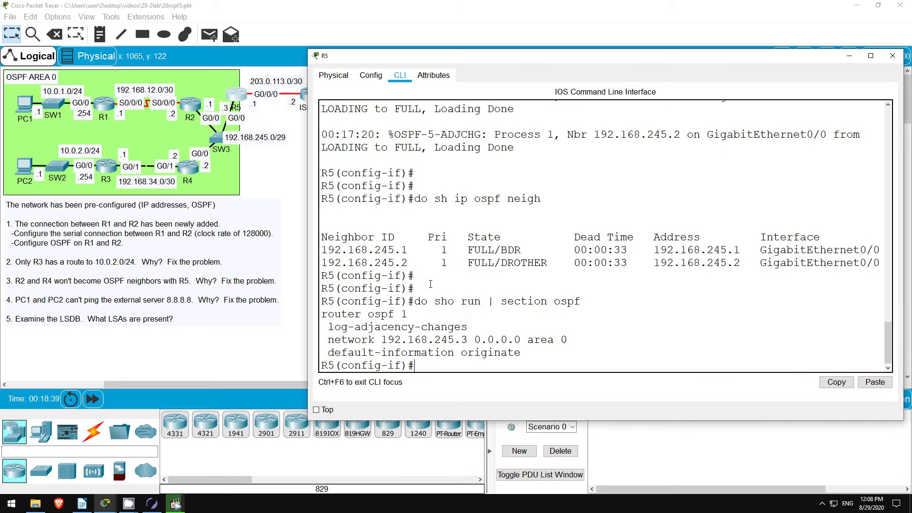
Check the default-information originate line in R5's OSPF configuration and display R5's routing table to look for a default route
left_click_drag(336, 351, 527, 357)
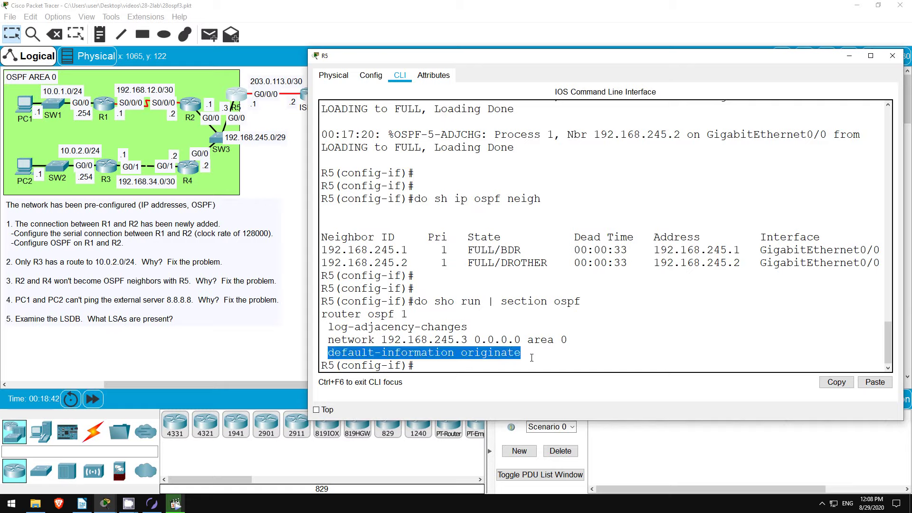
left_click(435, 362)
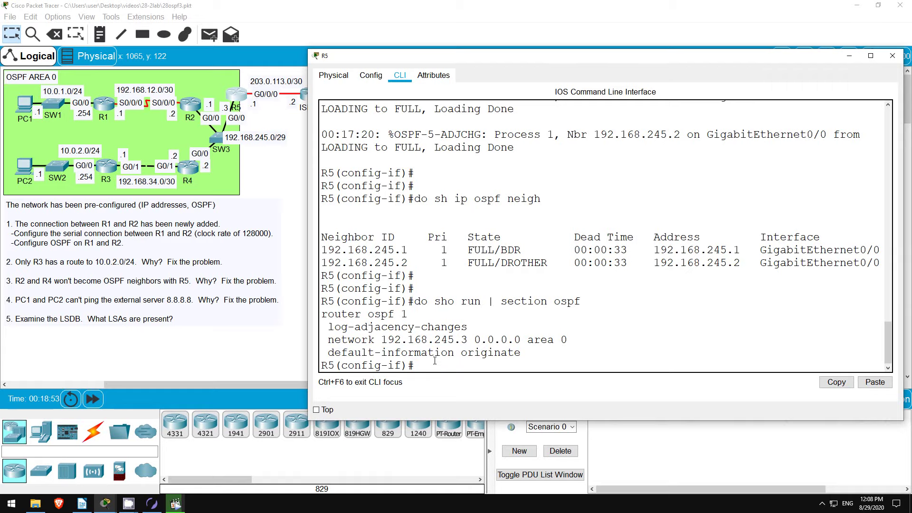
type("do sh ip route")
key("Return")
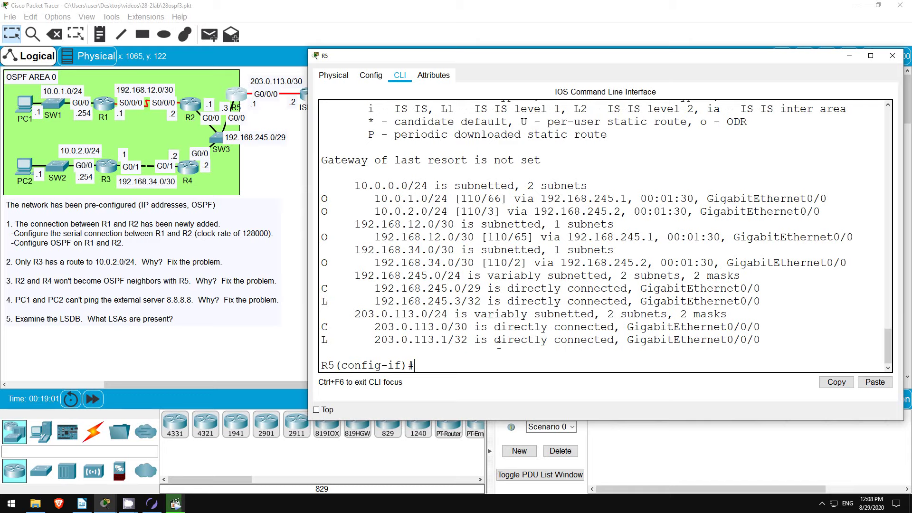
Configure a static default route on R5 with 203.0.113.2 as the next hop
type("exit")
key("Return")
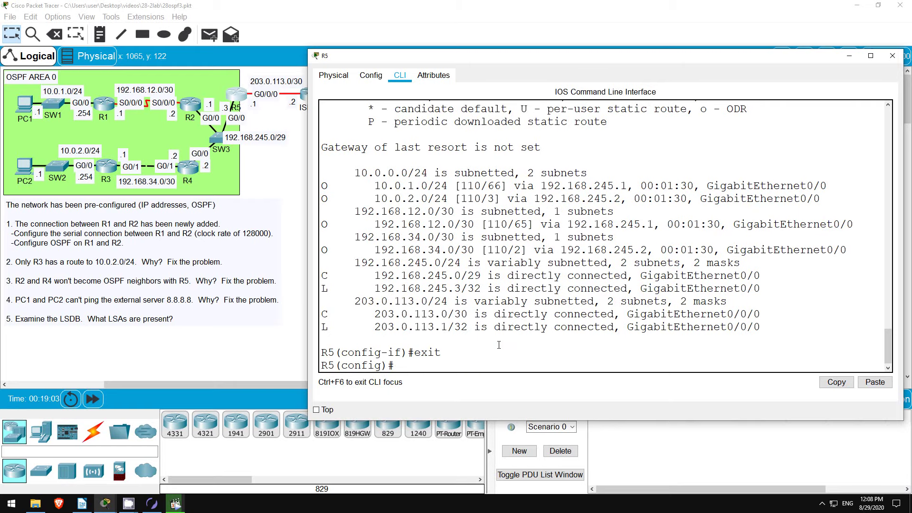
type("ip route 0.0.0.0 0.0.0.0 203.0")
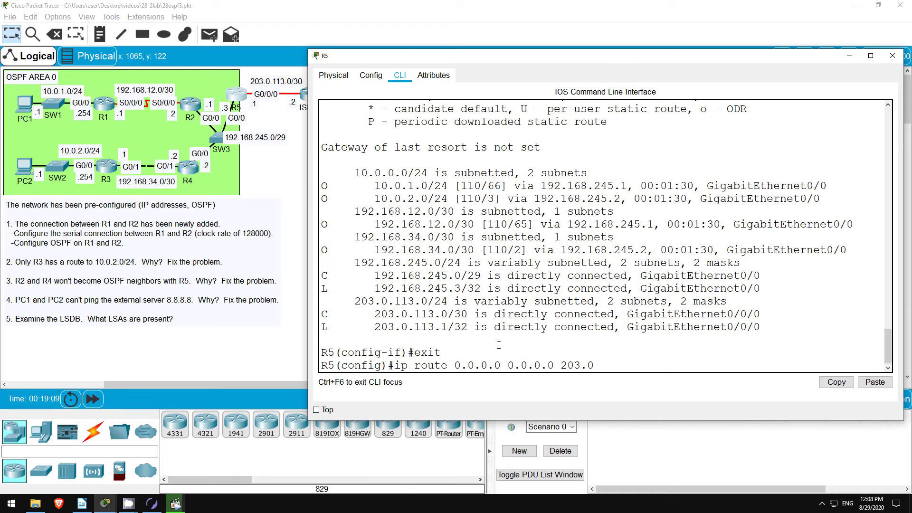
type(".113.2")
key("Return")
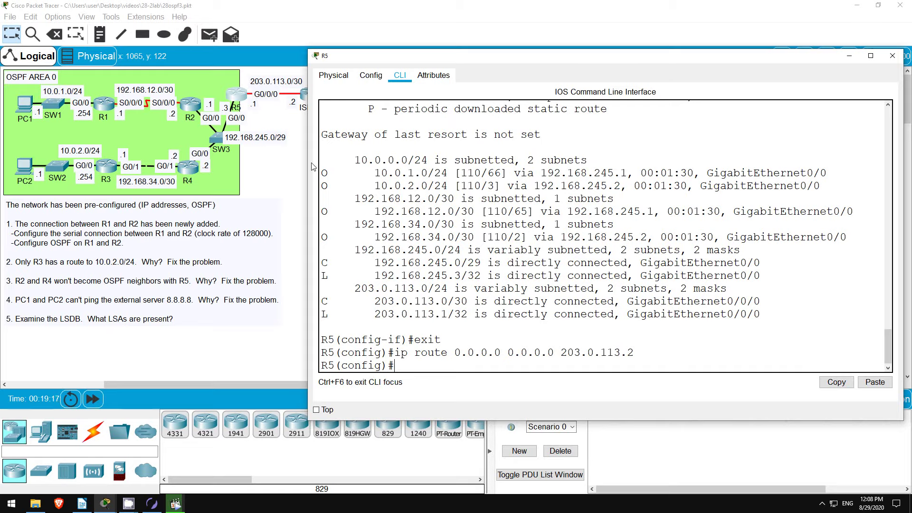
Display R1's routing table and examine its OSPF external default route entry
left_click(291, 168)
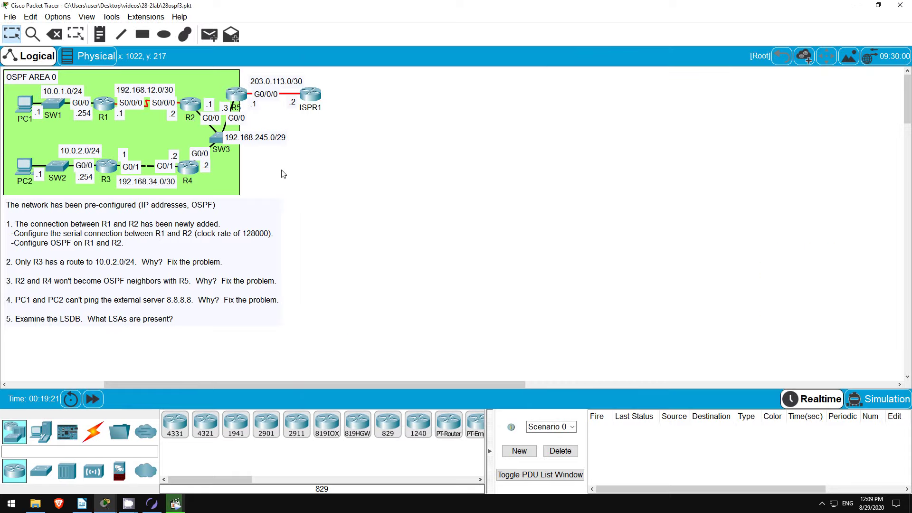
left_click(103, 106)
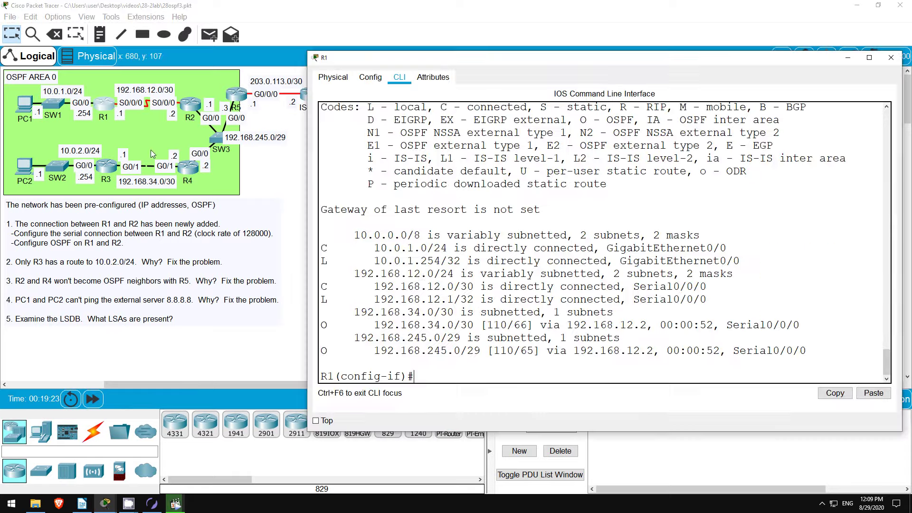
type("do sh ip ro")
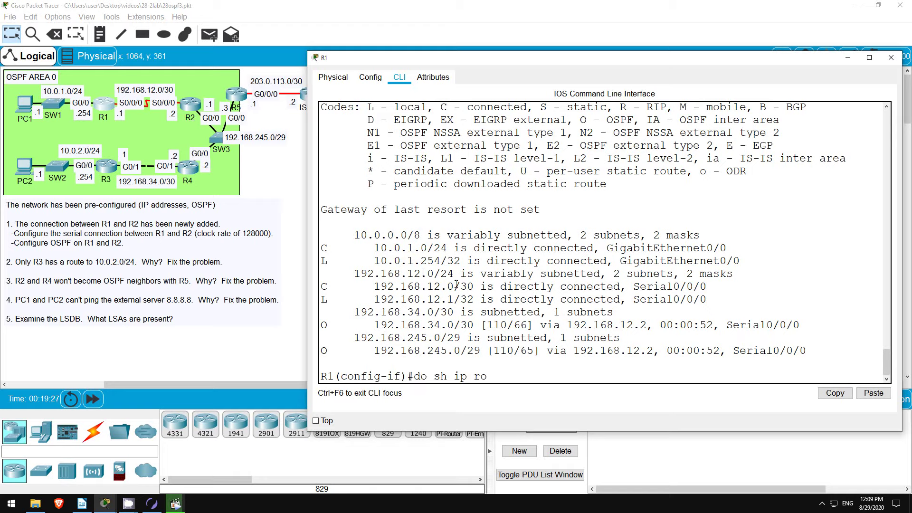
key("Return")
key("space")
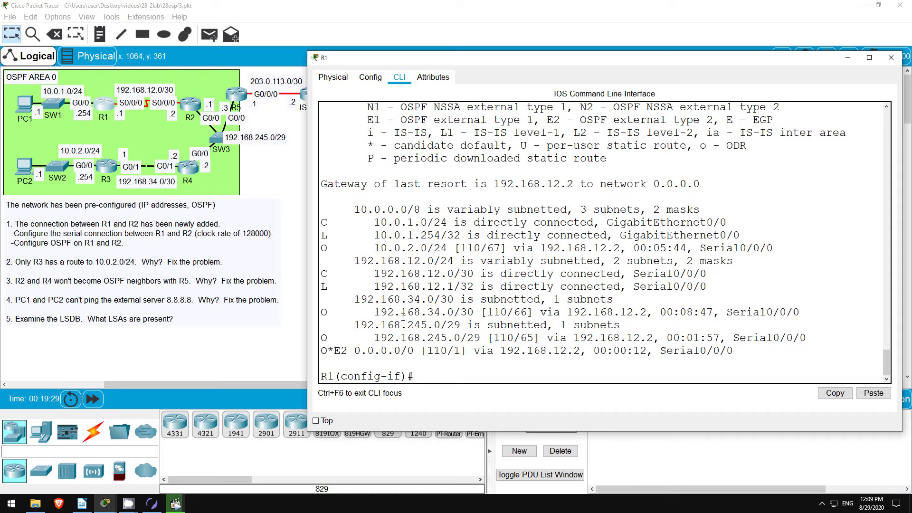
left_click_drag(321, 351, 506, 368)
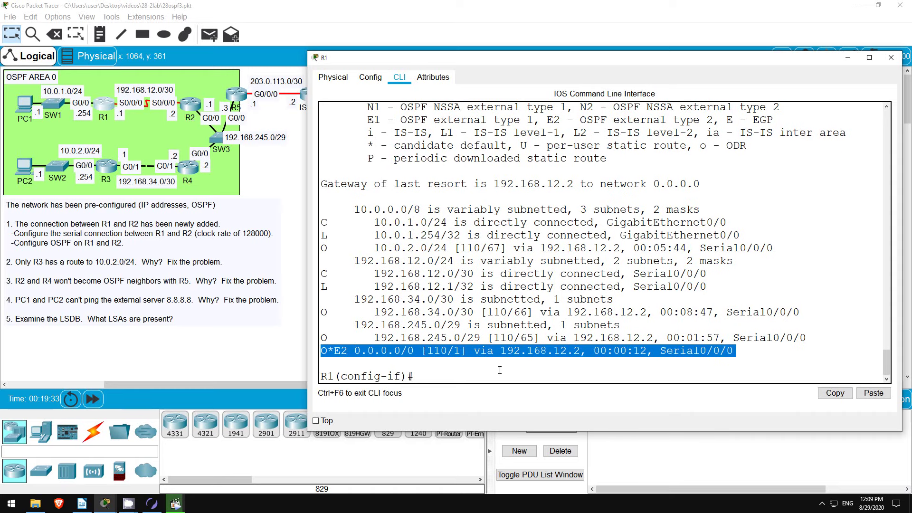
Repeat the ping to 8.8.8.8 from PC1's command prompt to test external connectivity
left_click(37, 105)
left_click(24, 105)
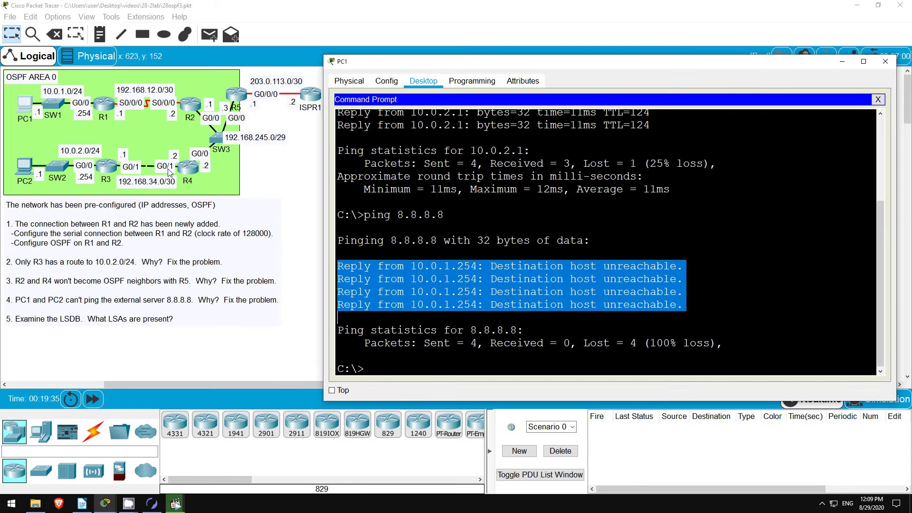
left_click(374, 360)
key("Up")
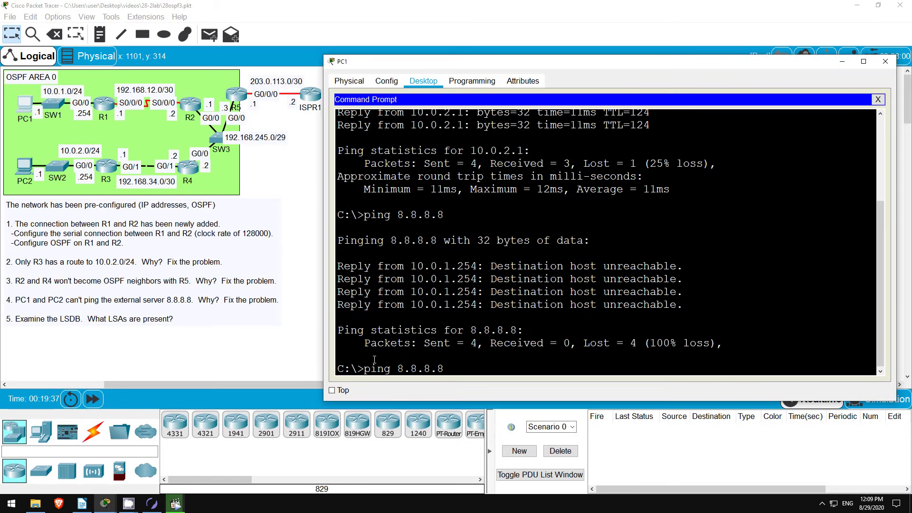
key("Return")
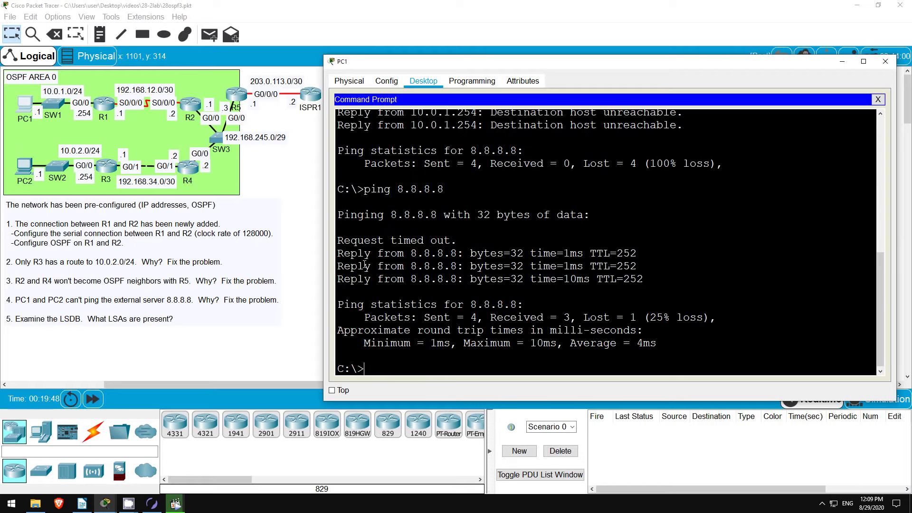
Display the OSPF database on R1 and examine the router link states for area 0
left_click(109, 106)
left_click(453, 378)
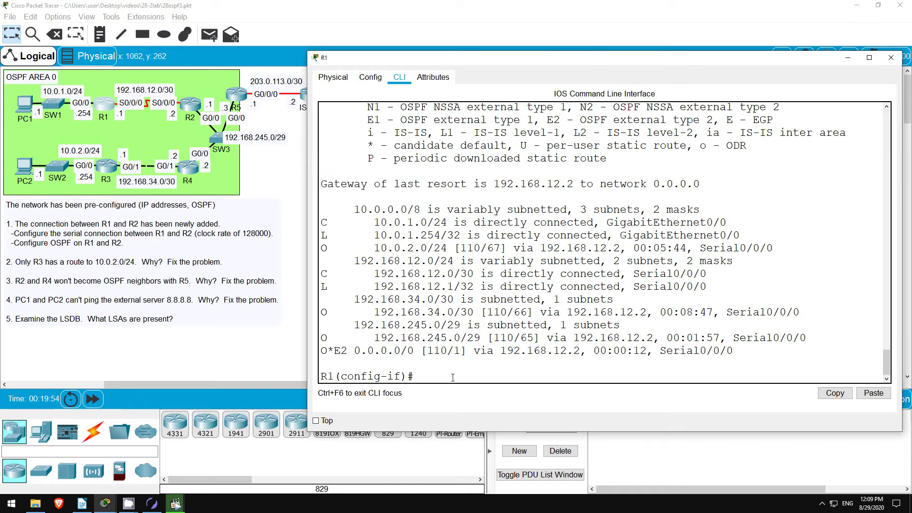
type("do show ip ospf database")
key("Return")
left_click_drag(428, 159, 573, 158)
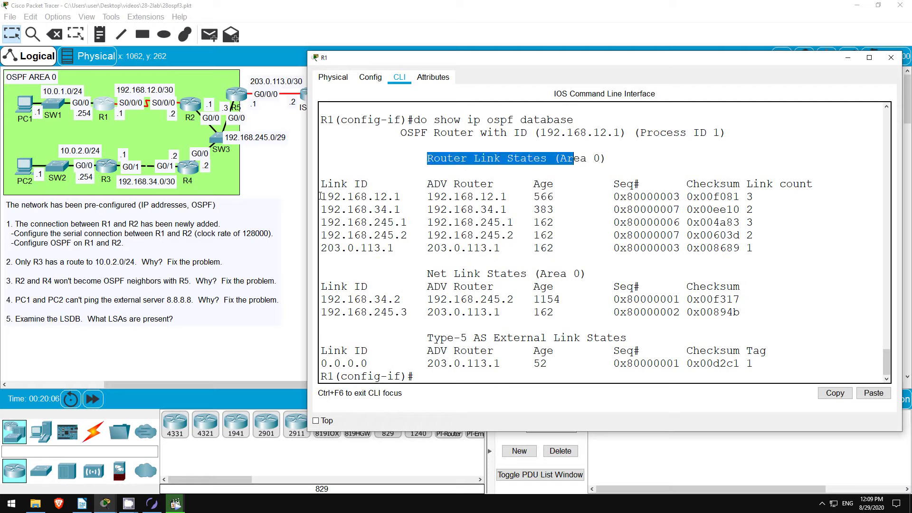
left_click_drag(321, 196, 787, 263)
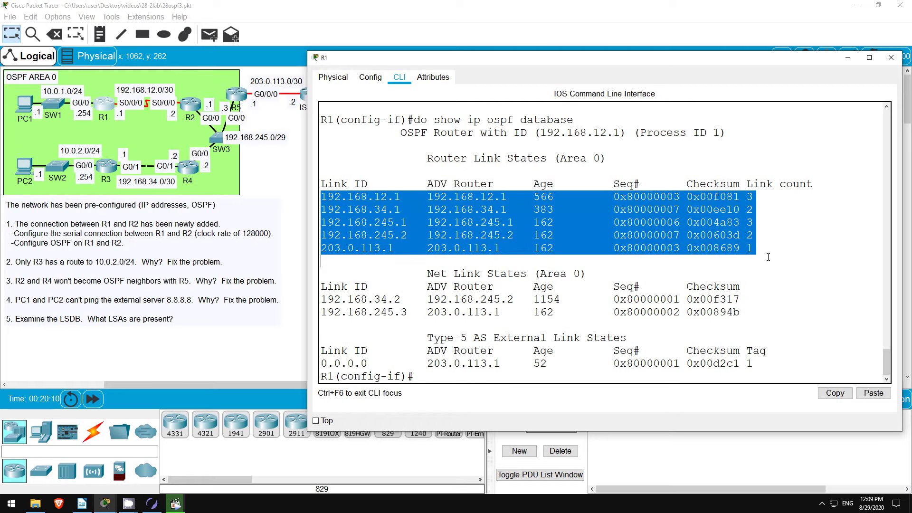
Examine the network link states and the Type-5 AS external link states in R1's OSPF database
left_click_drag(428, 274, 602, 279)
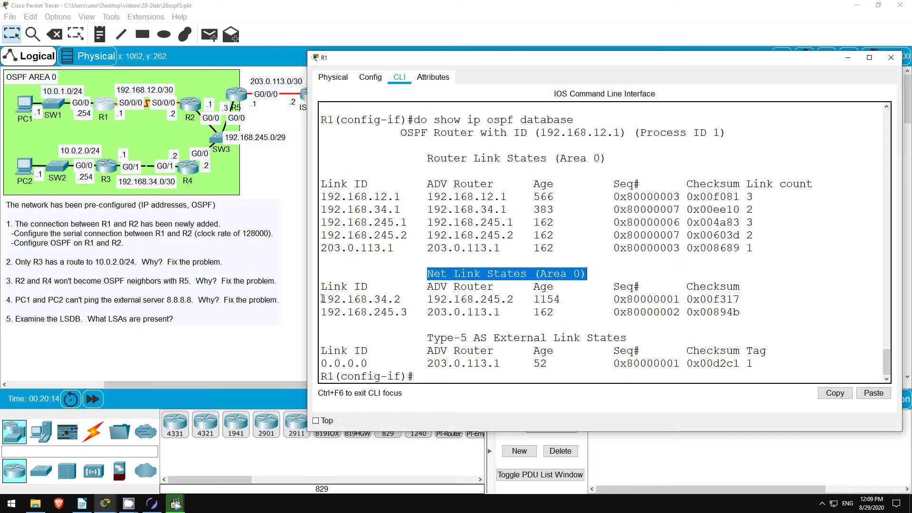
left_click_drag(323, 299, 761, 317)
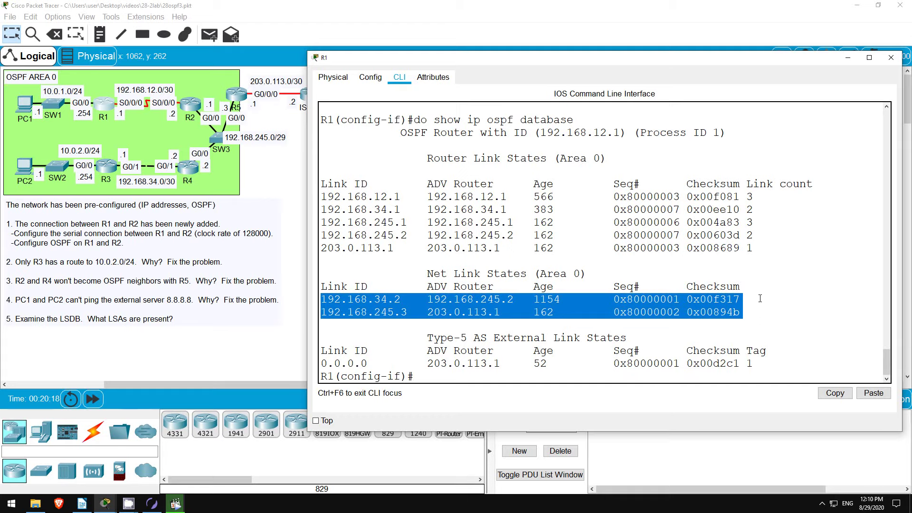
left_click(760, 299)
left_click_drag(425, 338, 628, 339)
left_click(324, 365)
left_click_drag(323, 366, 767, 365)
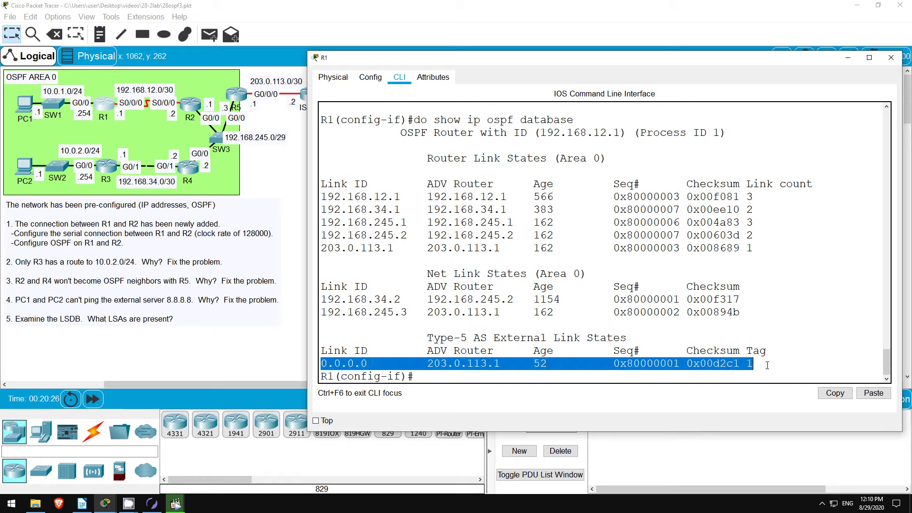
left_click(767, 365)
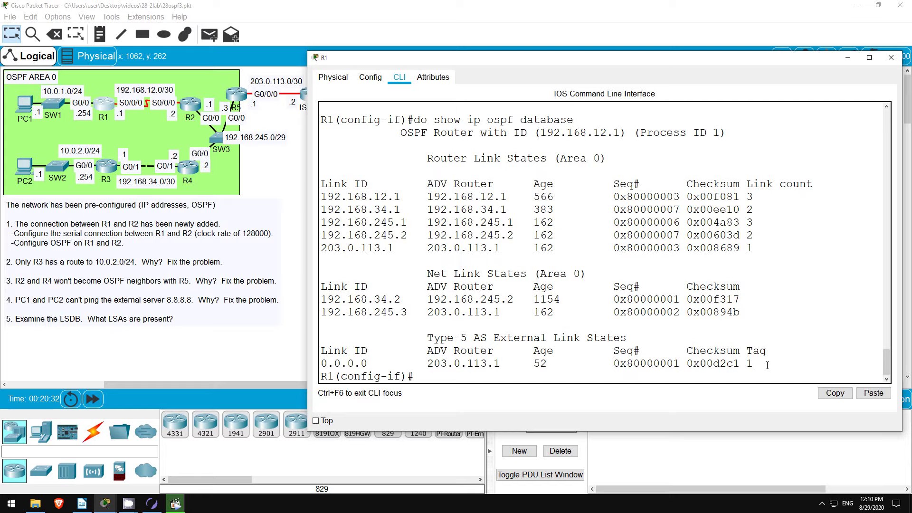
left_click(281, 170)
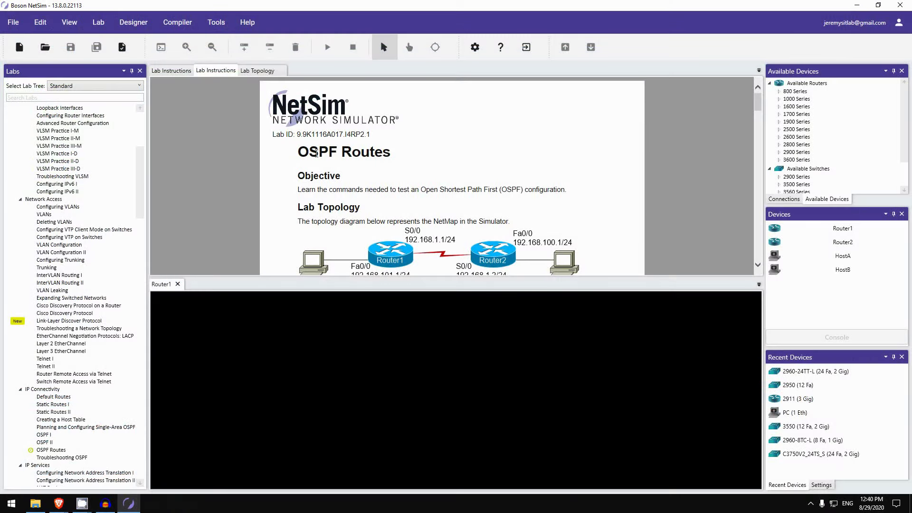
In Boson NetSim, read the OSPF Routes lab instructions, covering the topology, command summary, IP address tables and lab tasks
scroll(366, 150, "down", 1)
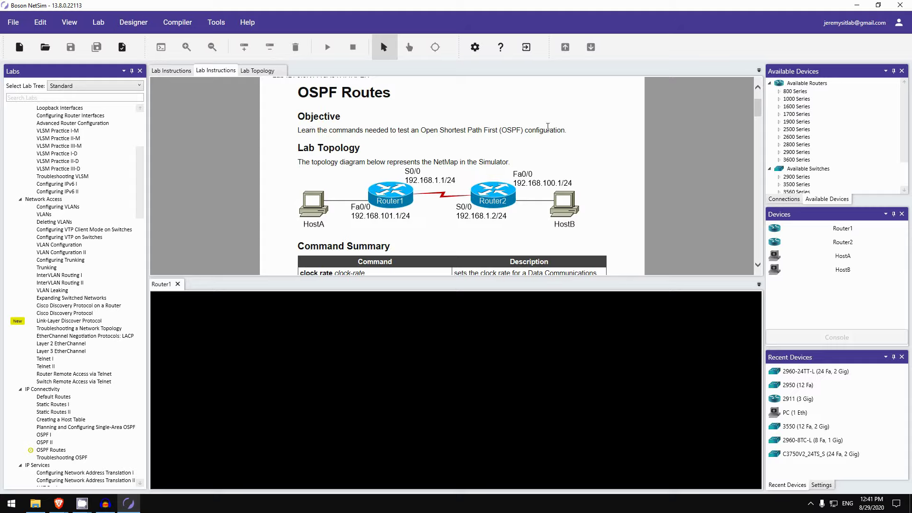
scroll(548, 128, "down", 2)
scroll(483, 153, "down", 1)
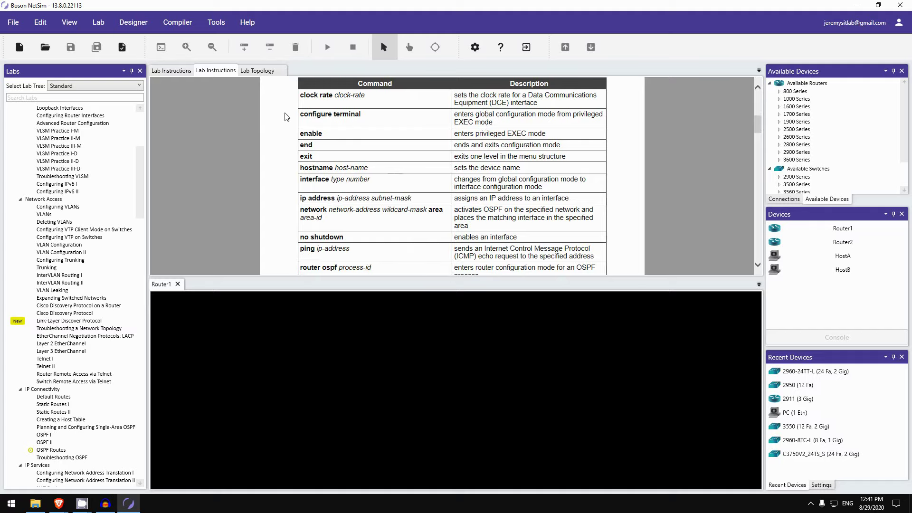
scroll(435, 188, "down", 1)
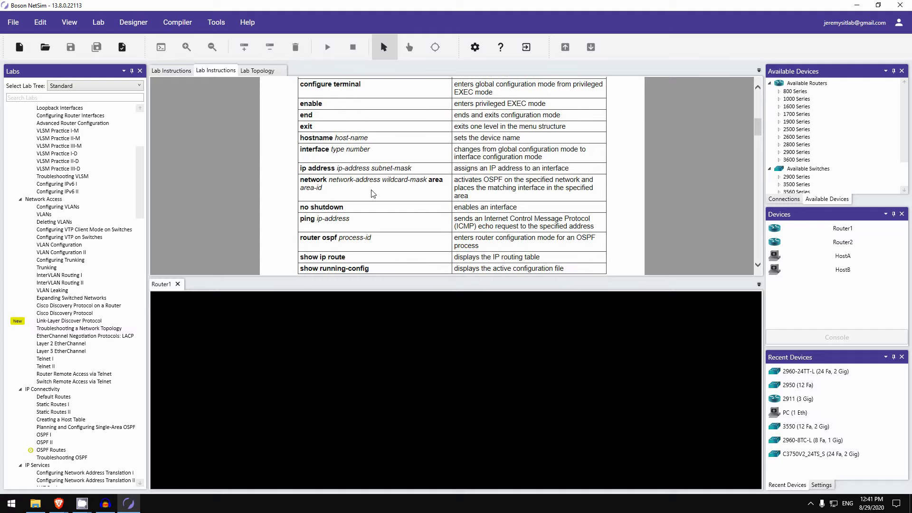
scroll(387, 163, "down", 5)
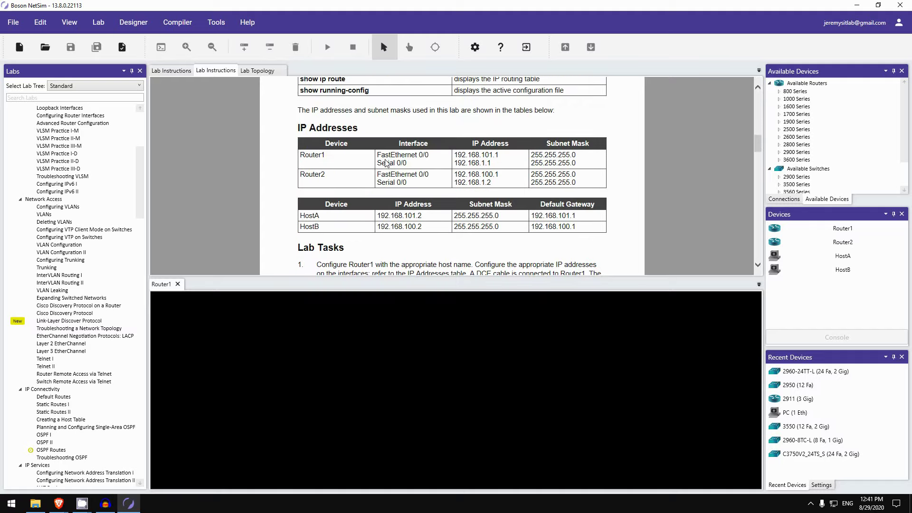
scroll(455, 161, "down", 3)
scroll(456, 160, "down", 2)
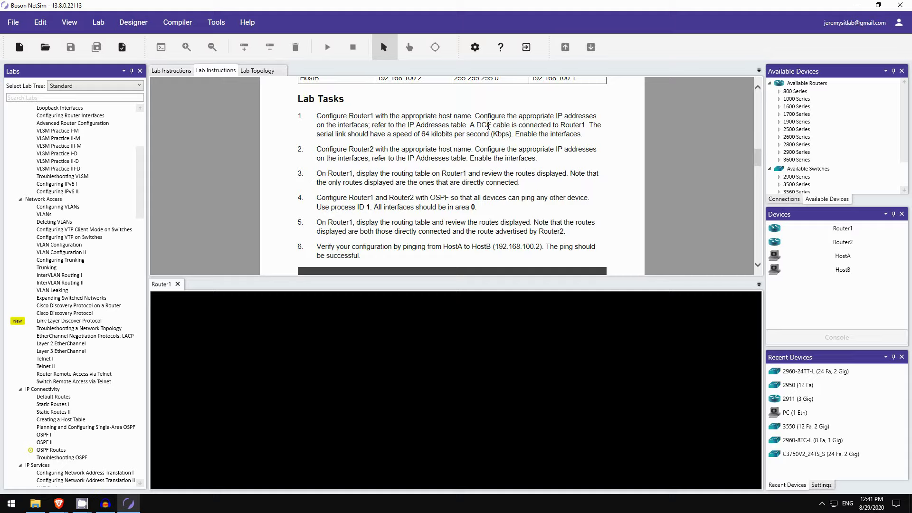
Enter global configuration mode on the first router's console and set its hostname to Router1
left_click(417, 356)
key("Return")
key("Return")
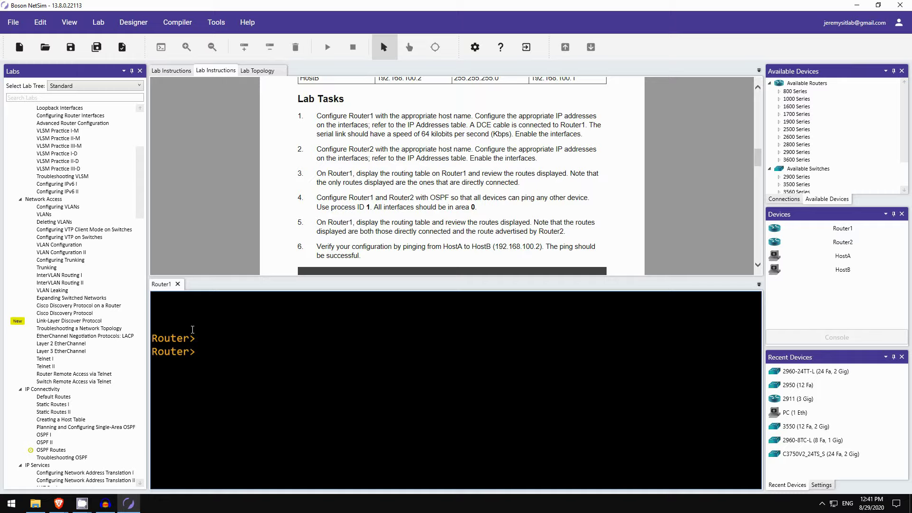
type("en")
key("Return")
type("conf t")
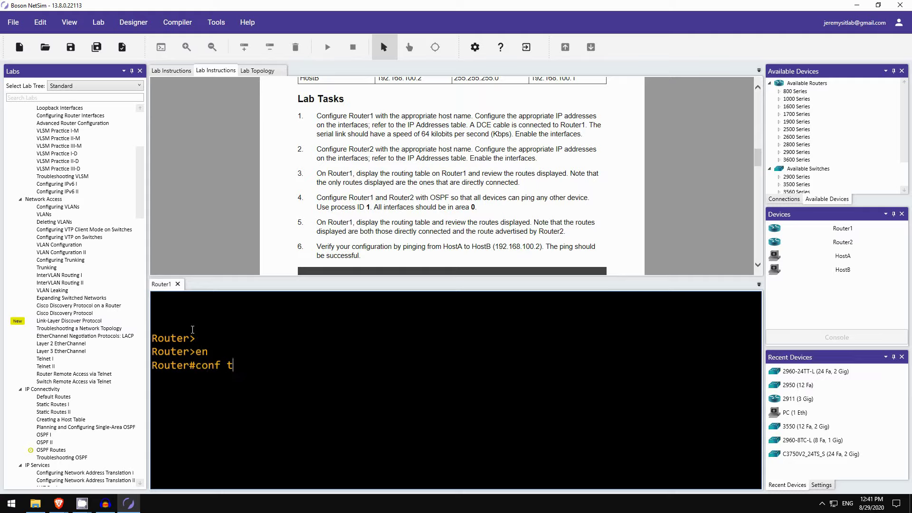
key("Return")
type("host Router1")
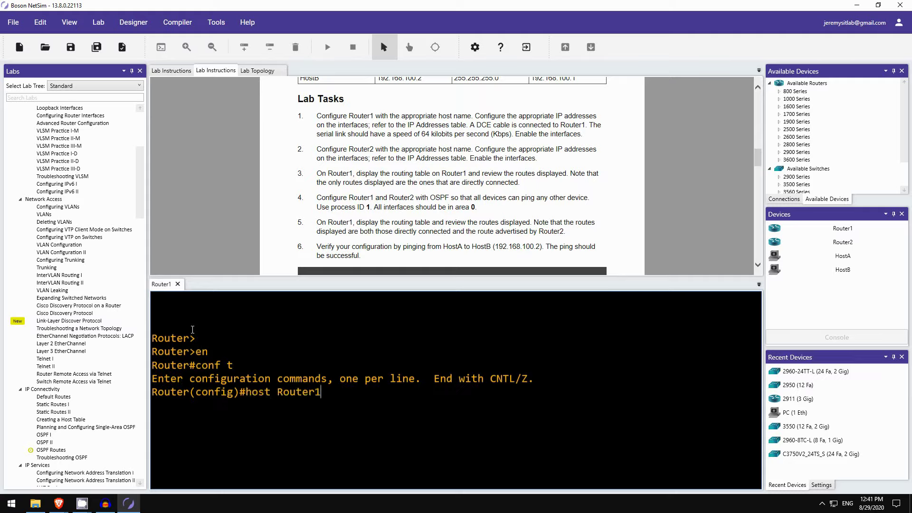
key("Return")
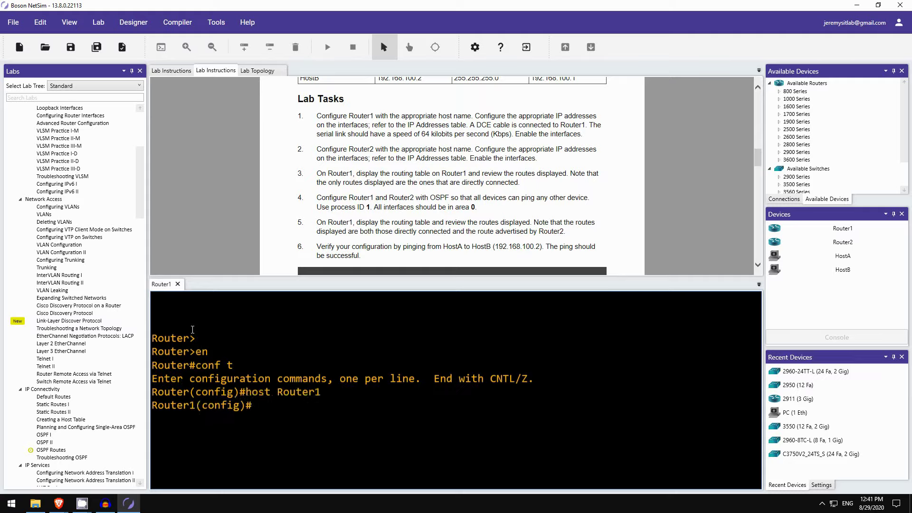
Assign IP address 192.168.101.1 with mask 255.255.255.0 to Router1's FastEthernet 0/0 interface, following the lab's address table
scroll(344, 159, "up", 5)
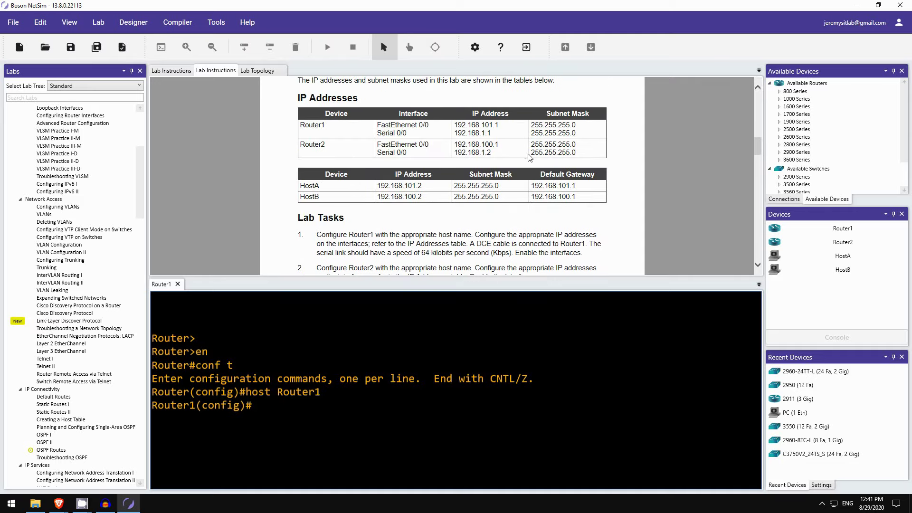
type("int f0/0")
key("Return")
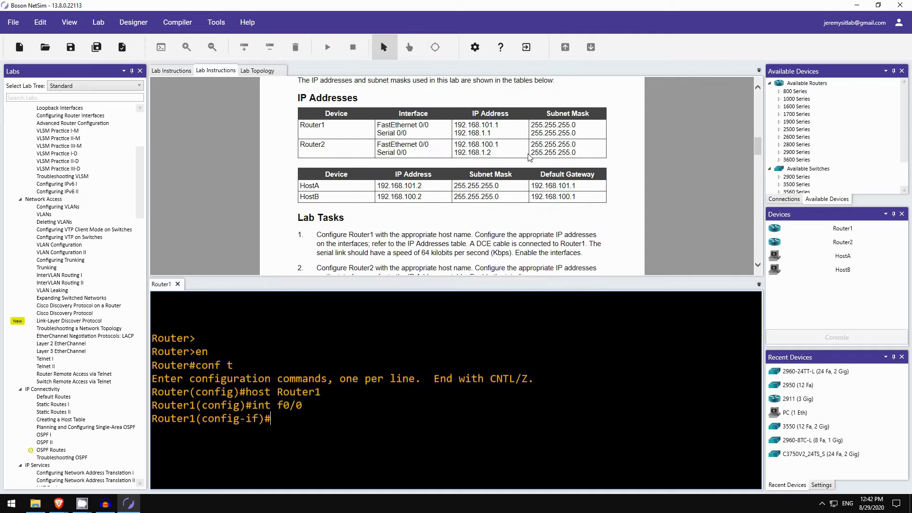
type("ip add 192.168.101")
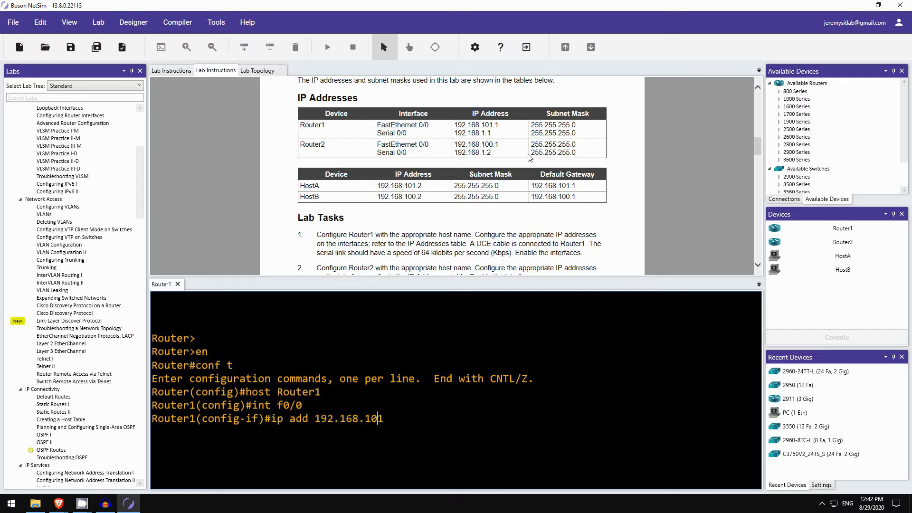
type(".1 255.255.255.0")
key("Return")
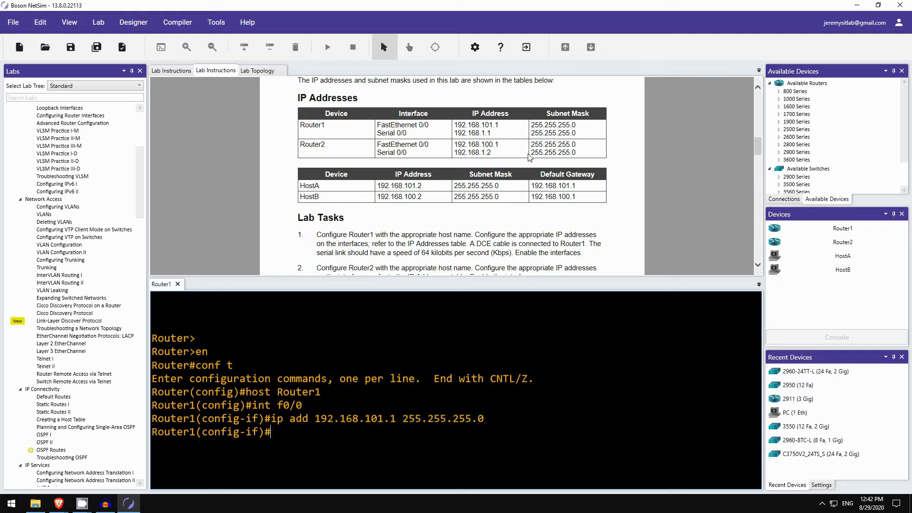
Enable Router1's FastEthernet 0/0 interface
type("no shut")
key("Return")
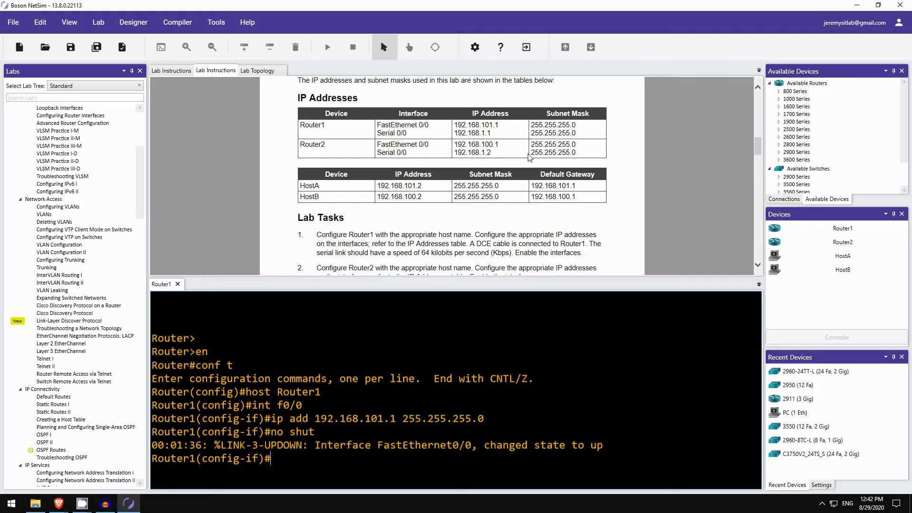
key("Return")
Assign IP address 192.168.1.1 with mask 255.255.255.0 to Router1's Serial 0/0 interface
type("itn")
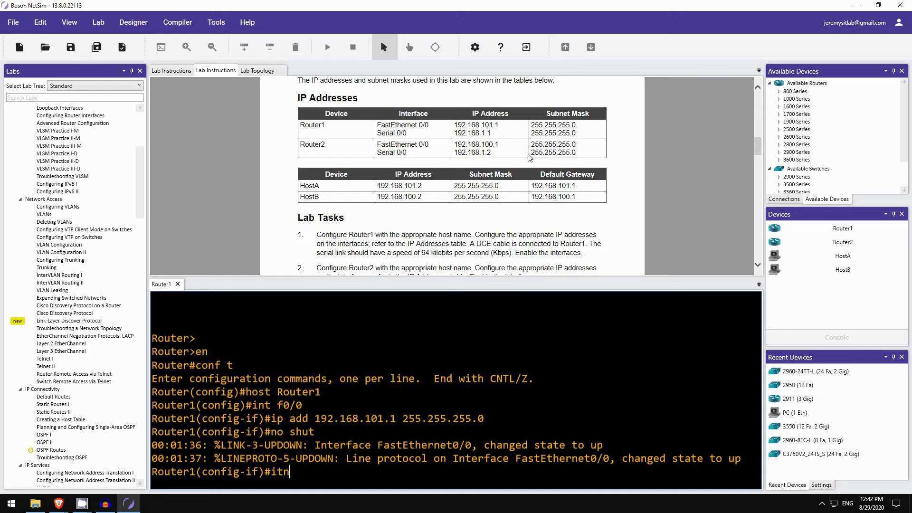
key("BackSpace")
key("BackSpace")
type("nt s0/0")
key("Return")
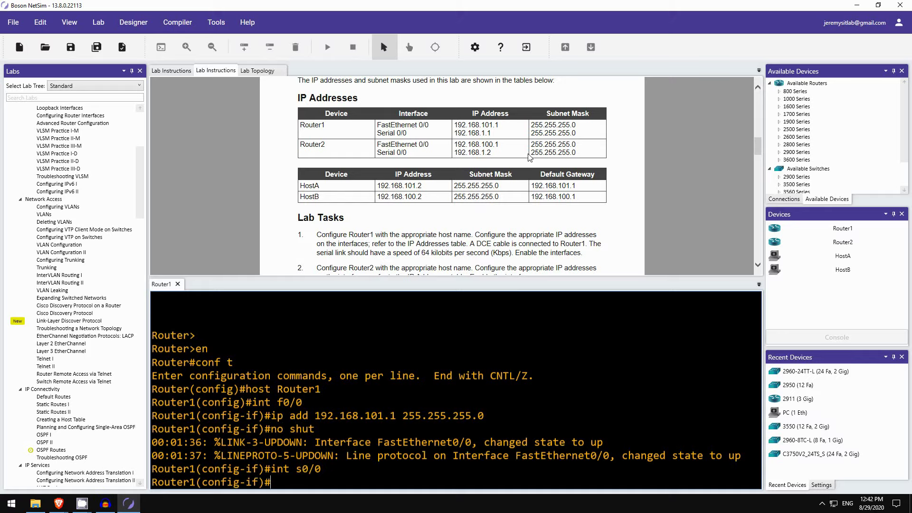
type("ip add 192.168.1.1 25")
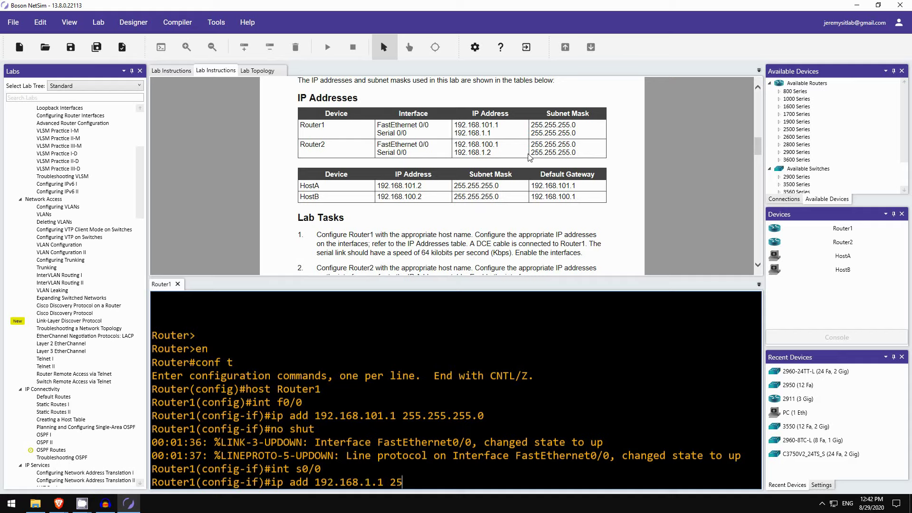
type("5.255.255.0")
key("Return")
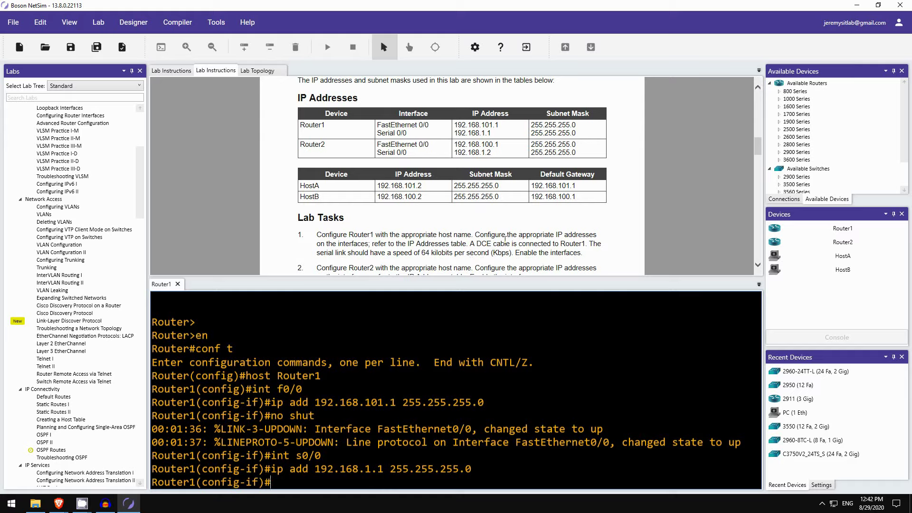
Display the controller details of Router1's Serial 0/0 and check which cable end, DCE or DTE, is attached
type("do show controlle")
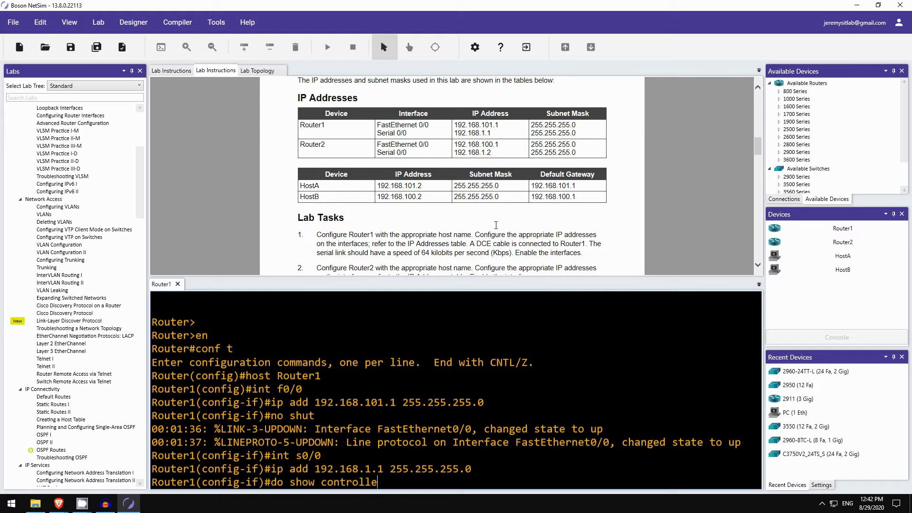
type("rs s0/0")
key("Return")
scroll(407, 385, "up", 4)
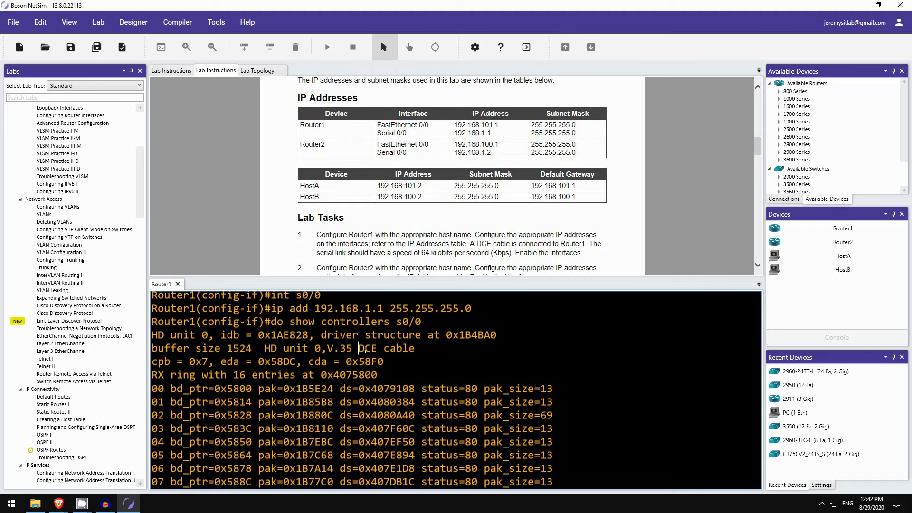
left_click_drag(359, 348, 417, 344)
scroll(409, 381, "down", 4)
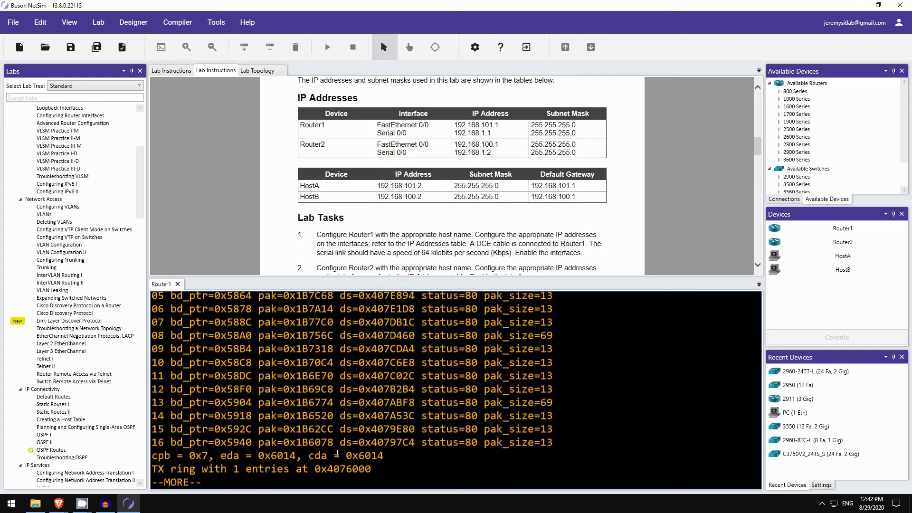
left_click(303, 483)
key("space")
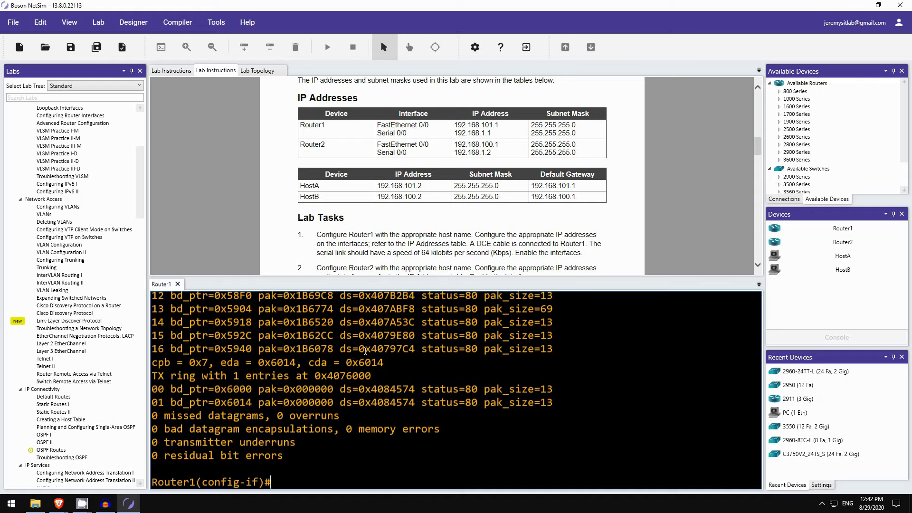
Set the clock rate of Router1's Serial 0/0 interface to 64000 and enable the interface
type("clock rate 64000")
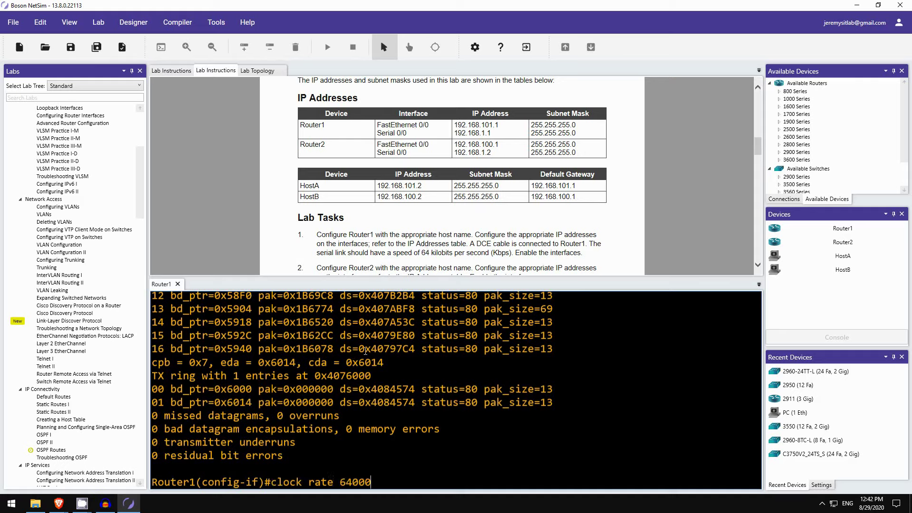
key("Return")
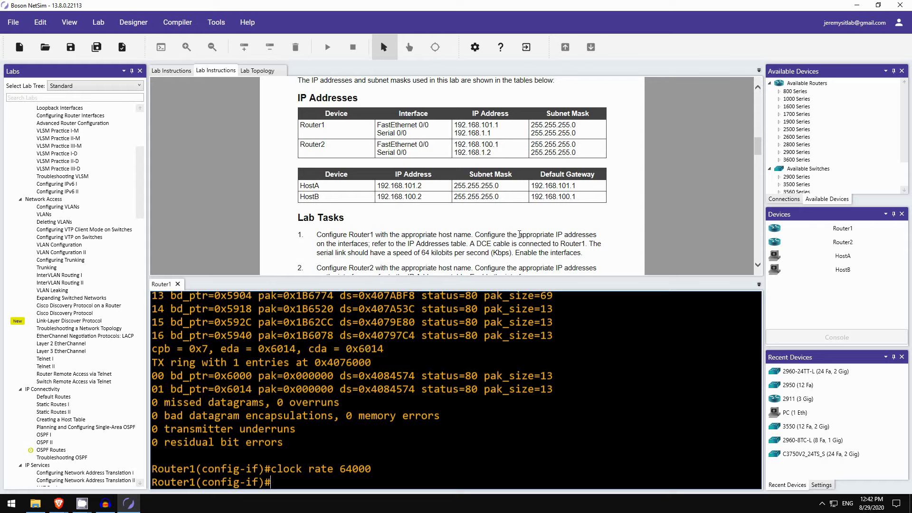
type("no shut")
key("Return")
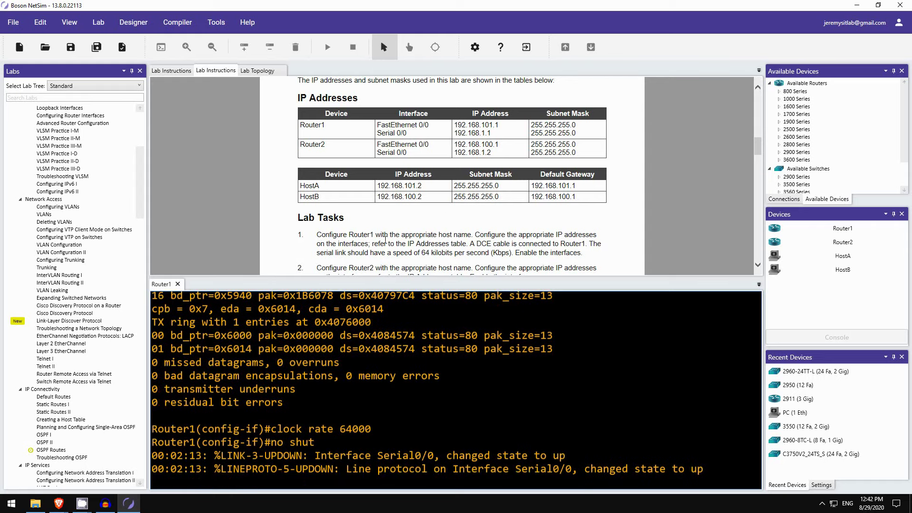
Open the second router's console, enter global configuration mode and set the hostname to Router2
scroll(362, 238, "down", 5)
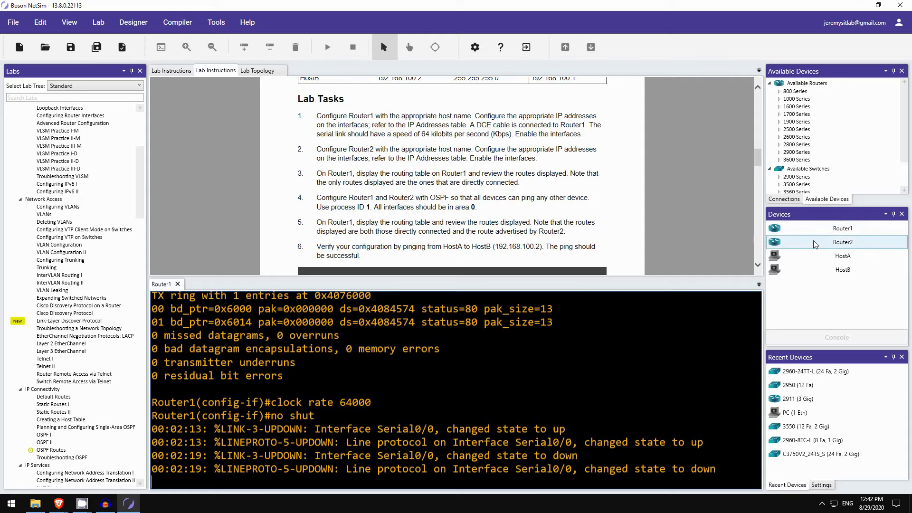
left_click(844, 243)
left_click(839, 343)
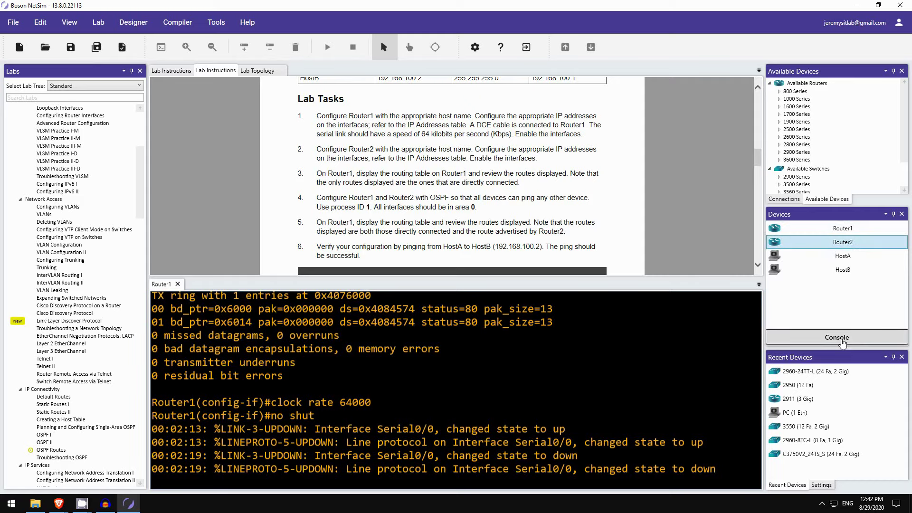
key("Return")
key("Return")
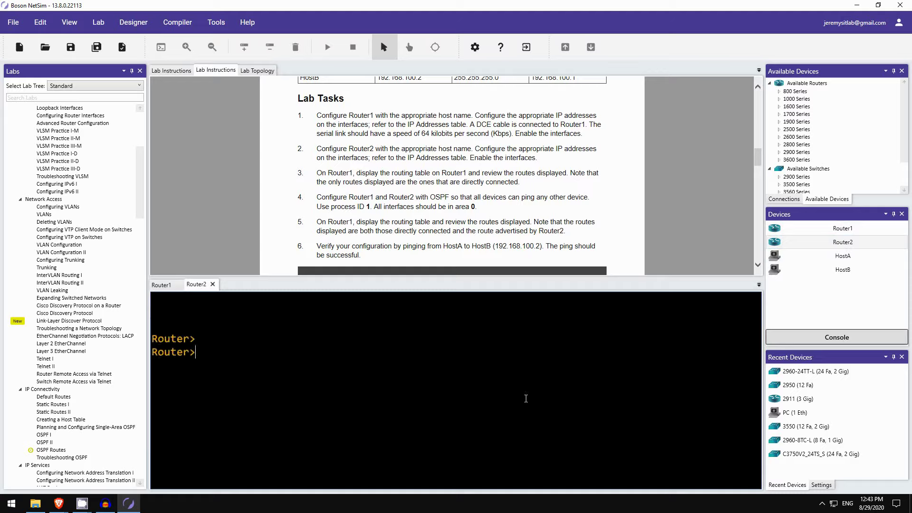
type("en")
key("Return")
type("conf t")
key("Return")
type("host R")
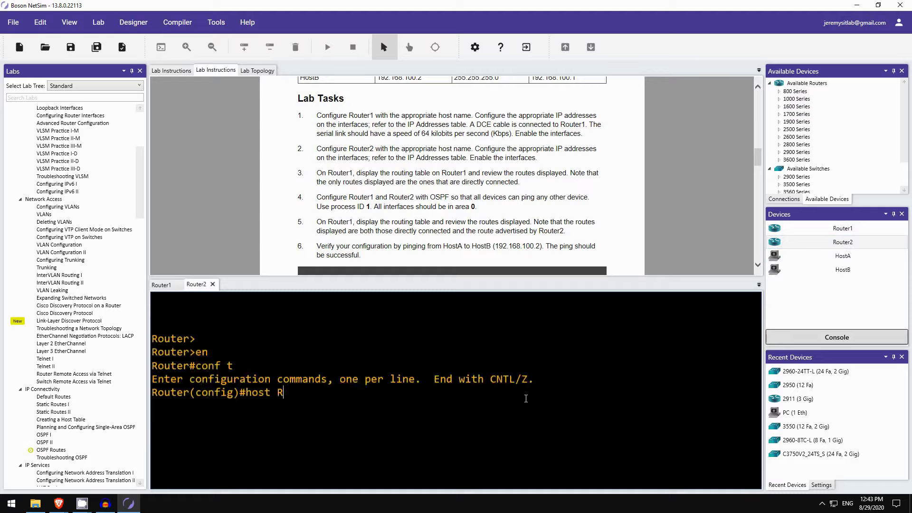
type("outer2")
key("Return")
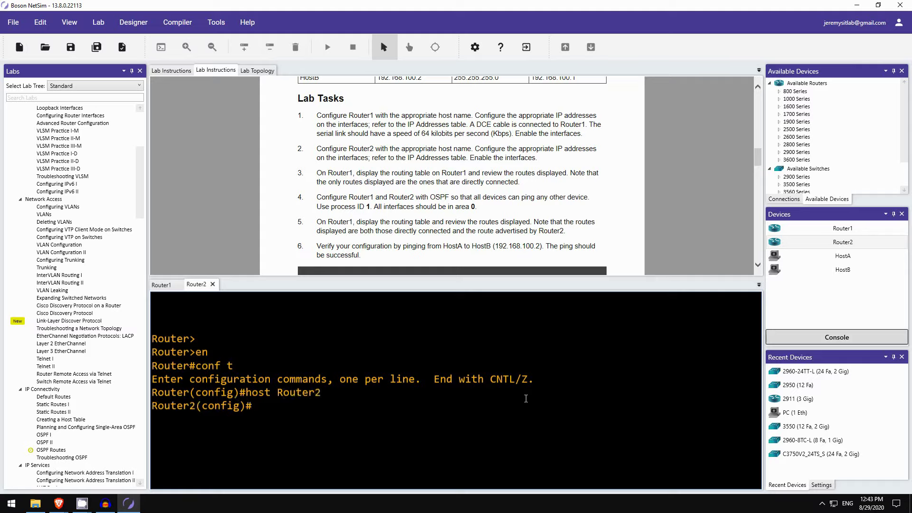
Assign IP address 192.168.100.1 with mask 255.255.255.0 to Router2's FastEthernet 0/0 interface and enable it
scroll(516, 209, "up", 3)
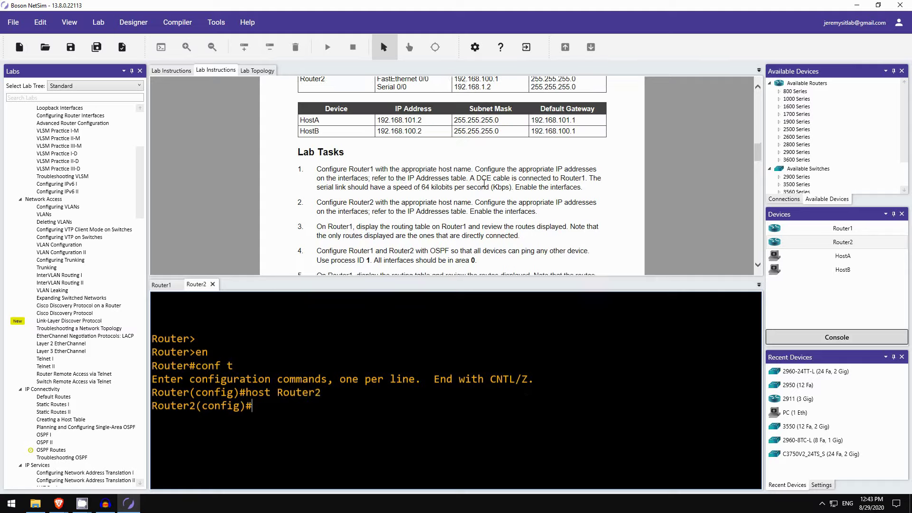
type("int f0/0")
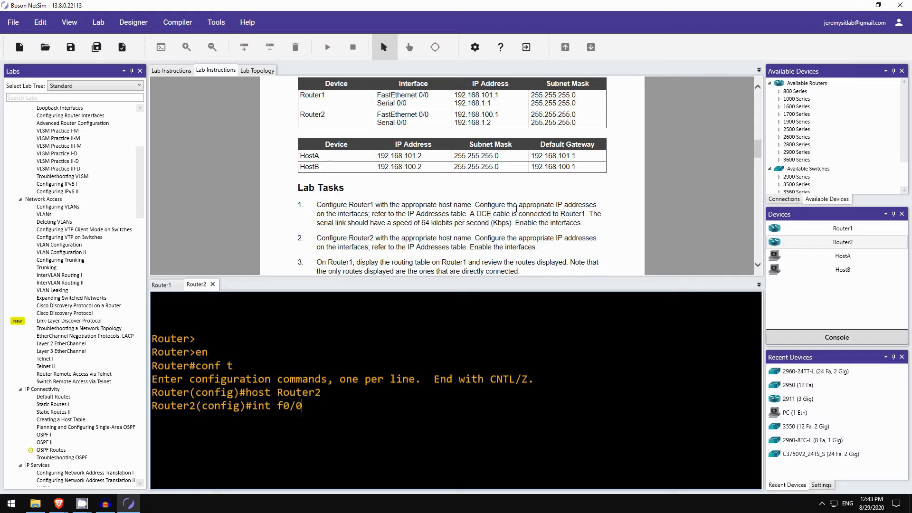
key("Return")
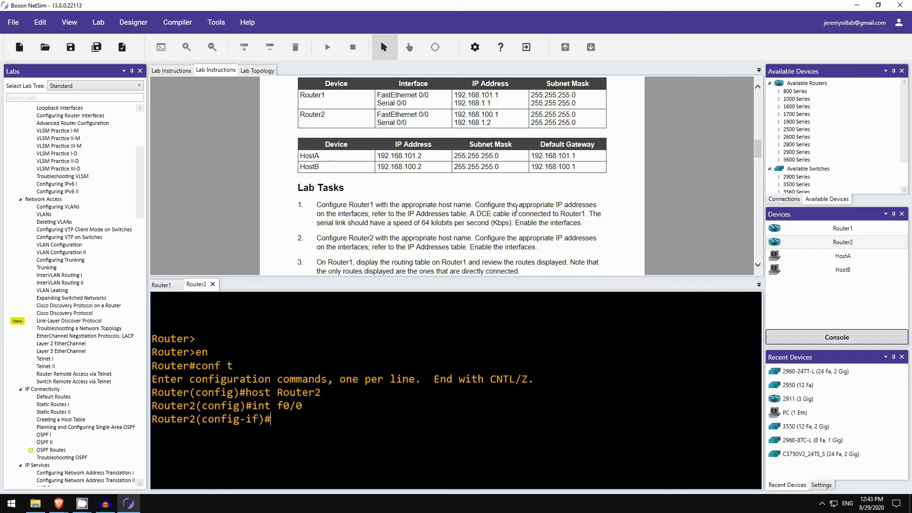
type("ip add 192.16")
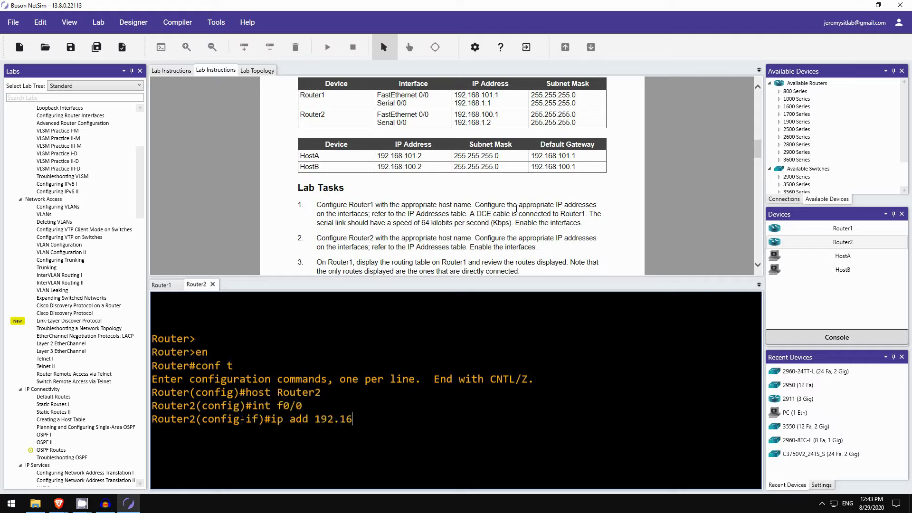
type("8.100.1 255.255.255.0")
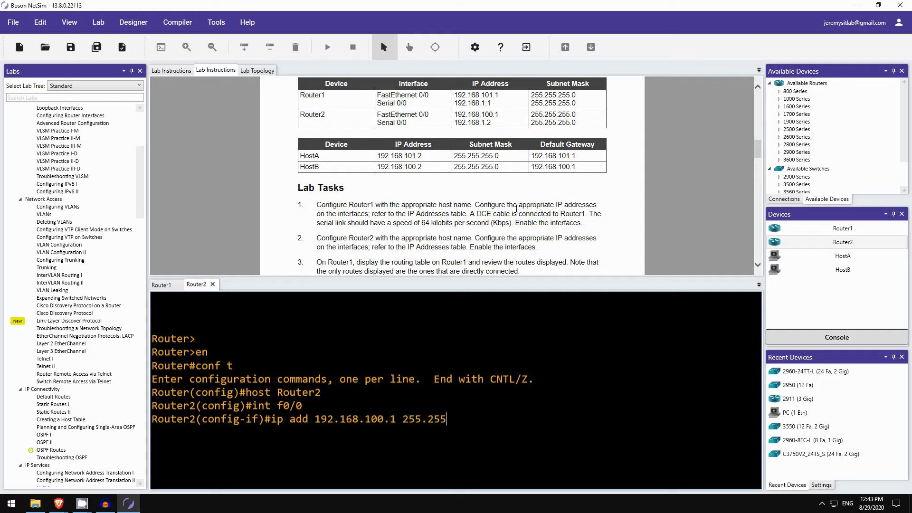
key("Return")
type("no shut")
key("Return")
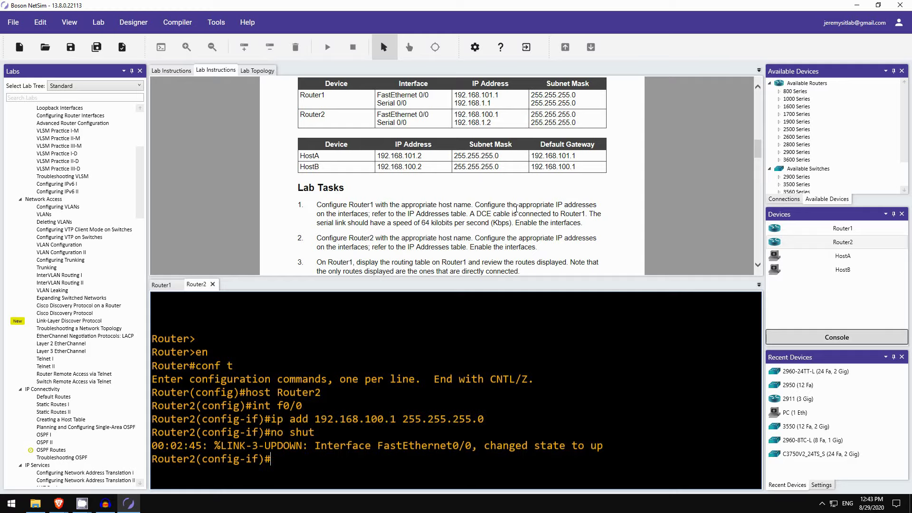
Enter Router2's Serial 0/0 interface configuration and check its controller details for the attached cable end, DCE or DTE
type("int s0/0")
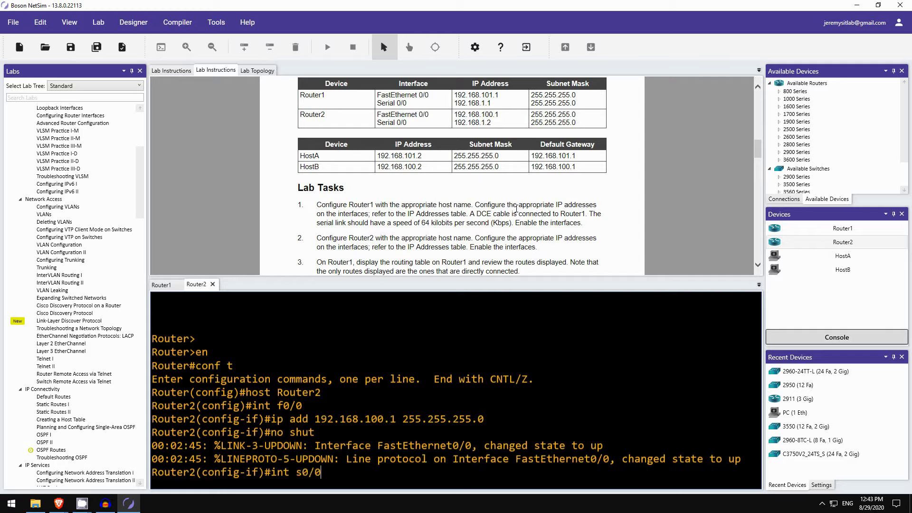
key("Return")
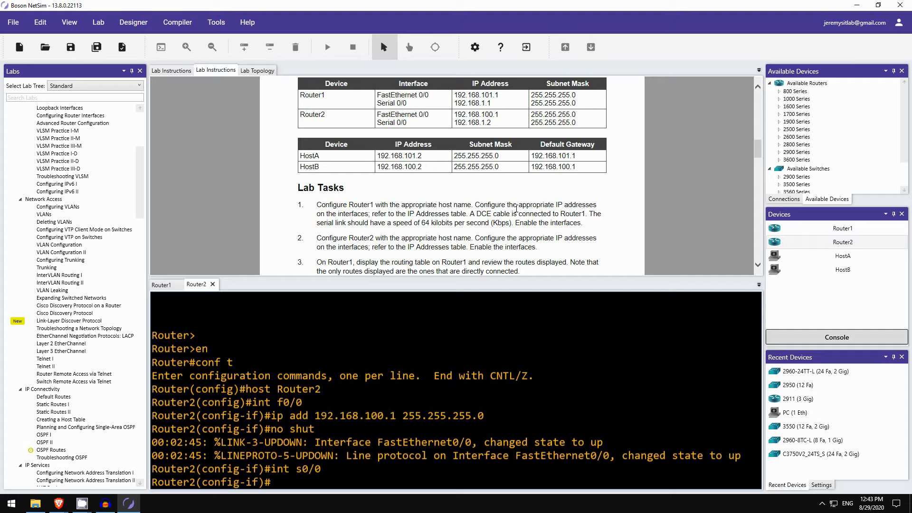
type("do sh controllers ")
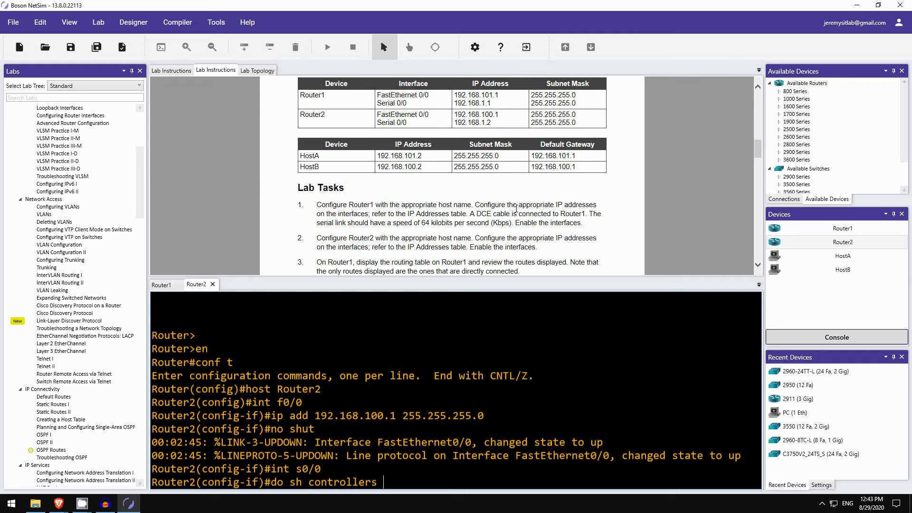
type("s0/0")
key("Return")
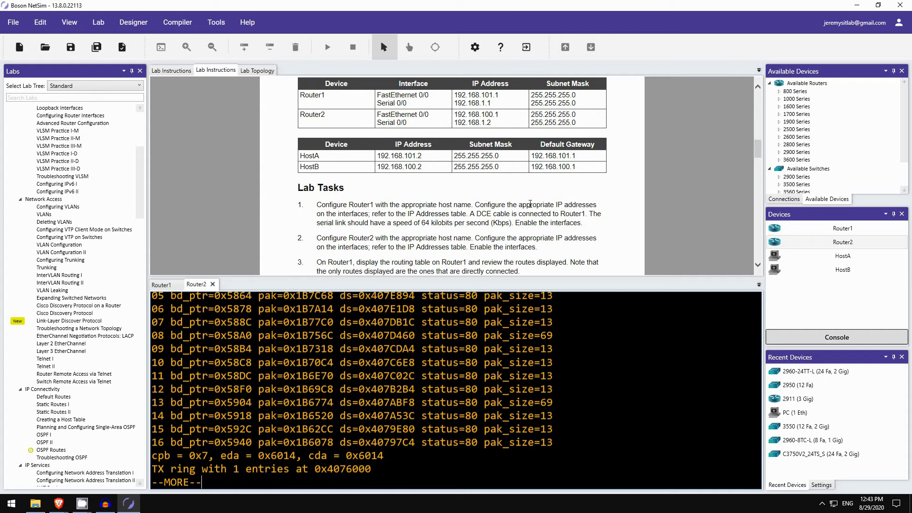
scroll(571, 339, "up", 5)
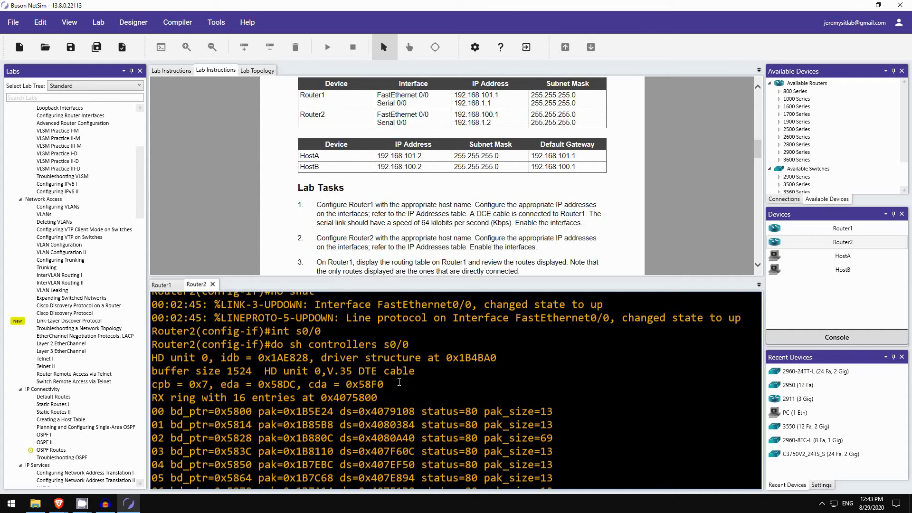
left_click_drag(361, 372, 412, 372)
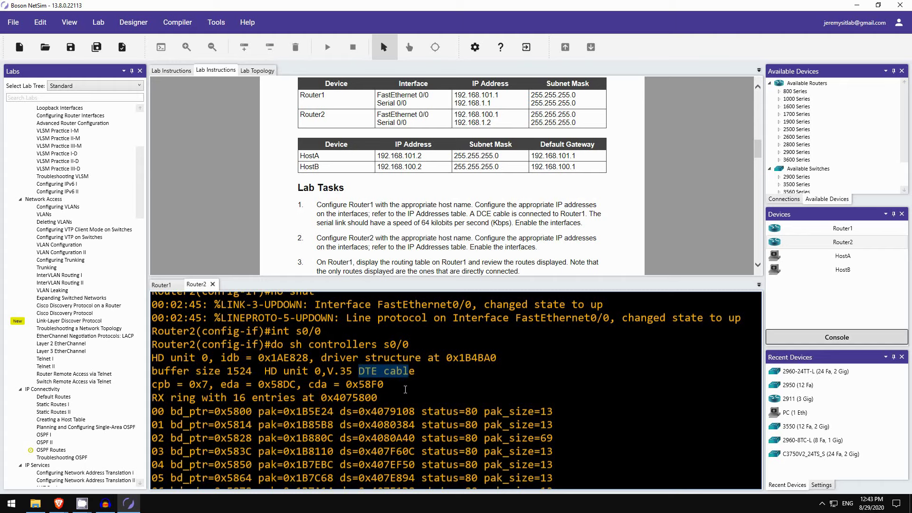
scroll(354, 485, "down", 5)
key("space")
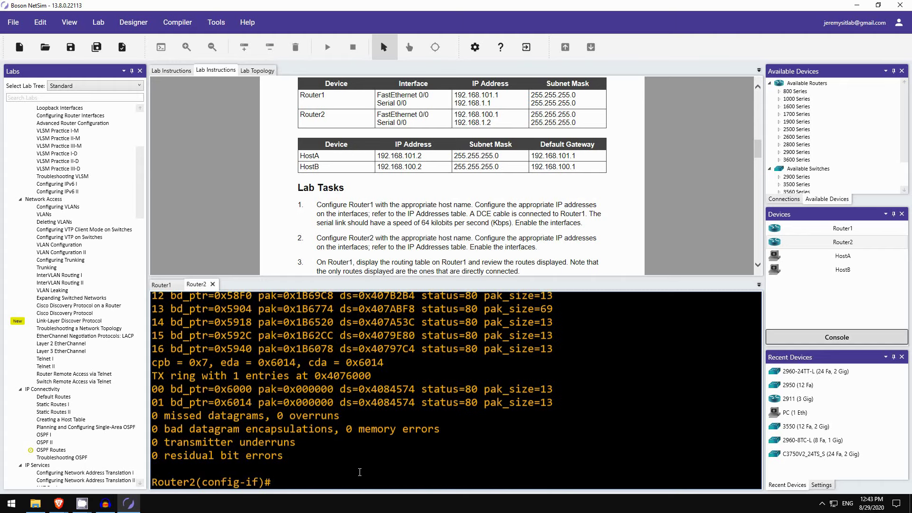
Assign IP address 192.168.1.2 with mask 255.255.255.0 to Router2's Serial 0/0 interface and enable it
type("ip add 192.168.1.2 255.255.255.0")
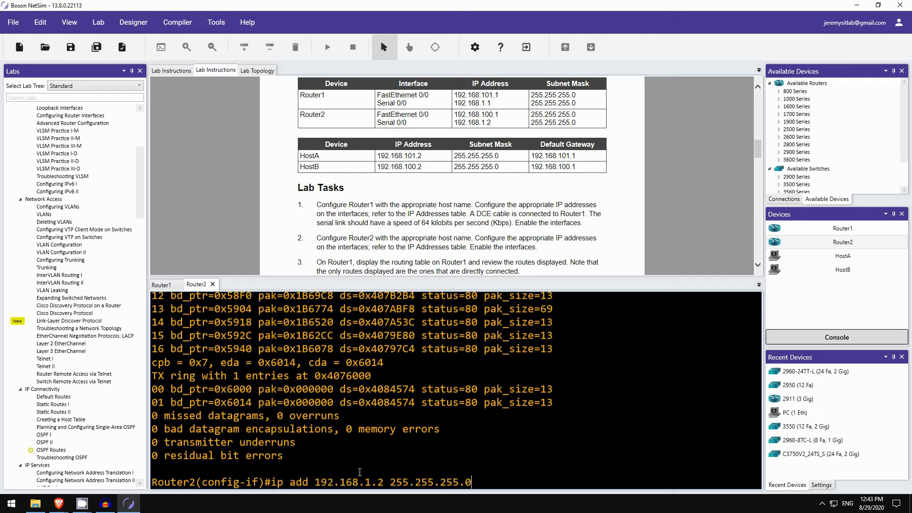
key("Return")
type("no shut")
key("Return")
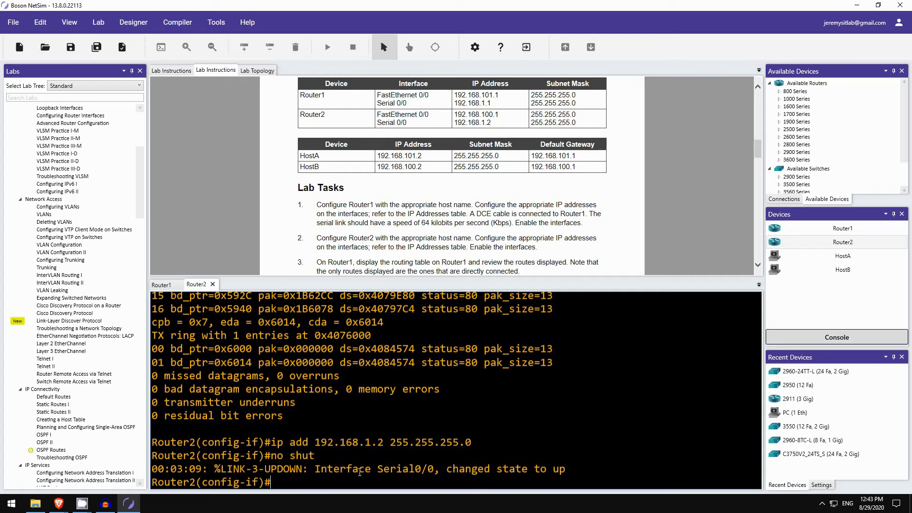
key("Return")
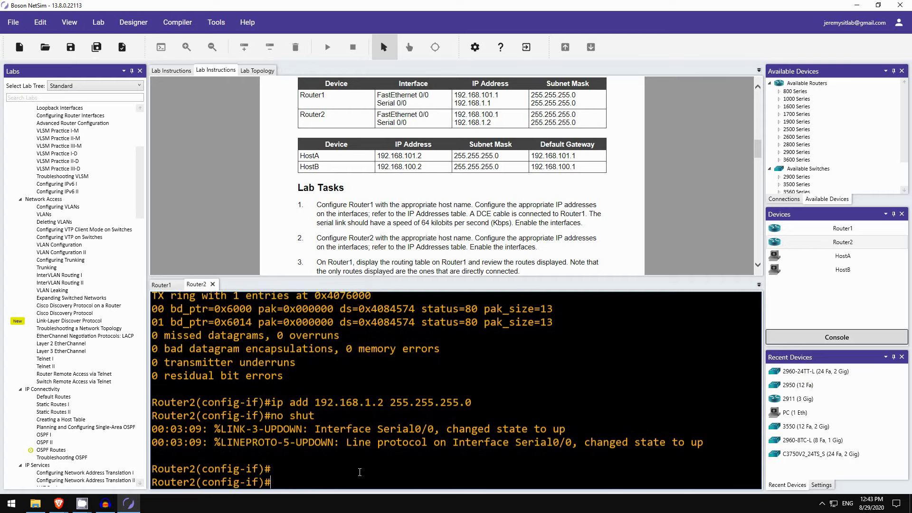
Ping Router1's serial address 192.168.1.1 from Router2 to test the link, and return to the lab task list
type("do ping 192.168.1.1")
key("Return")
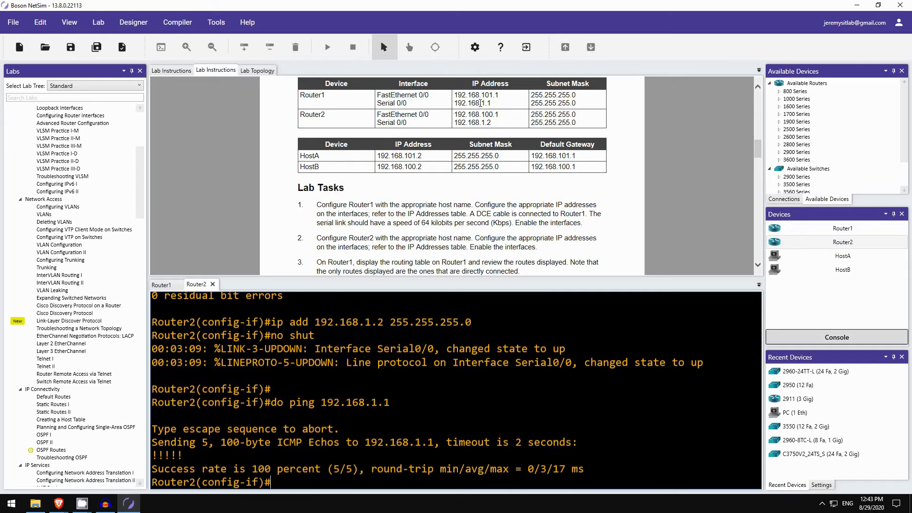
scroll(371, 182, "down", 2)
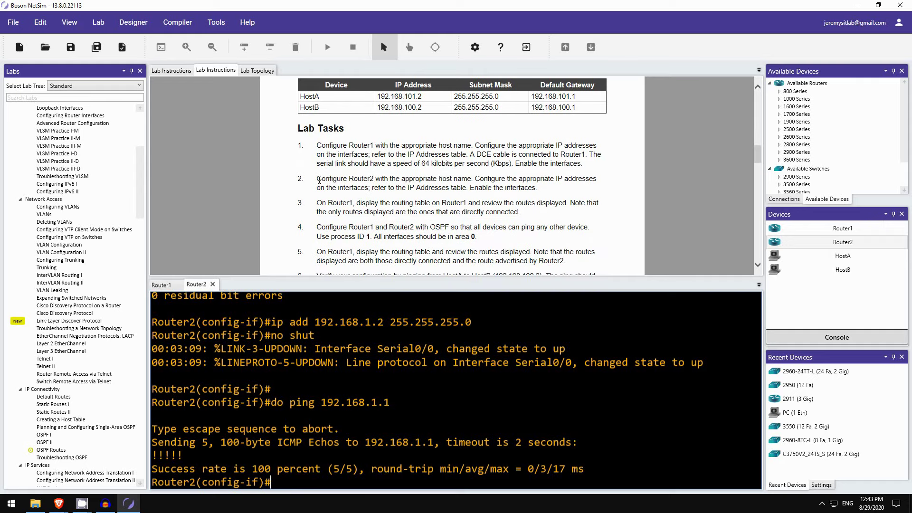
Display Router1's IP routing table to review its directly connected routes, as lab task 3 asks
scroll(320, 180, "down", 2)
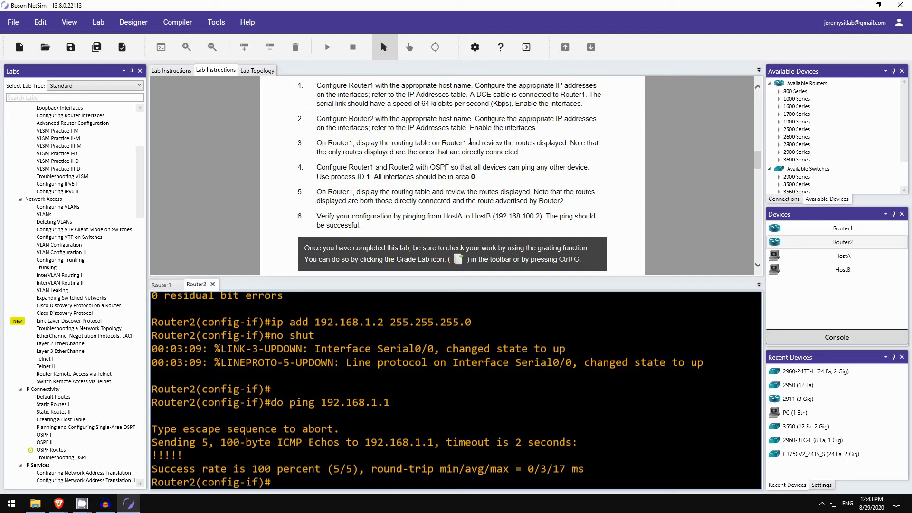
left_click(164, 285)
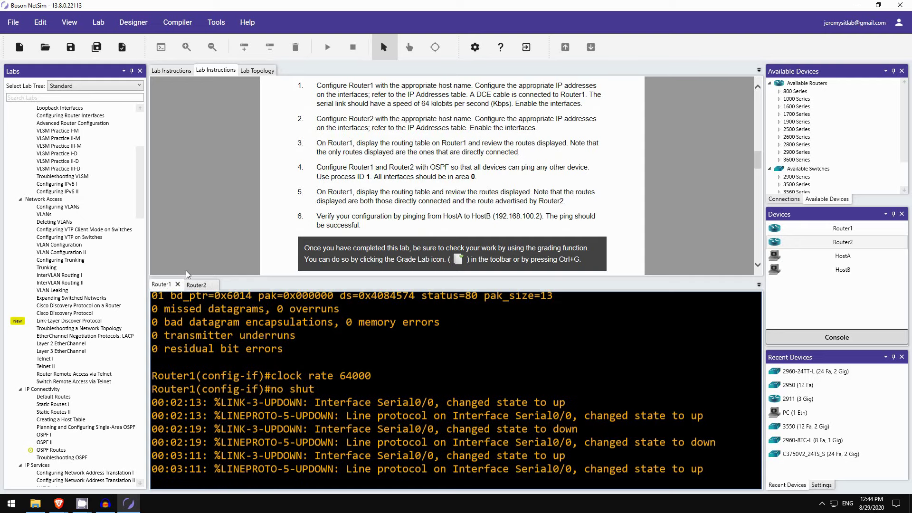
key("Return")
type("do sh ip ro")
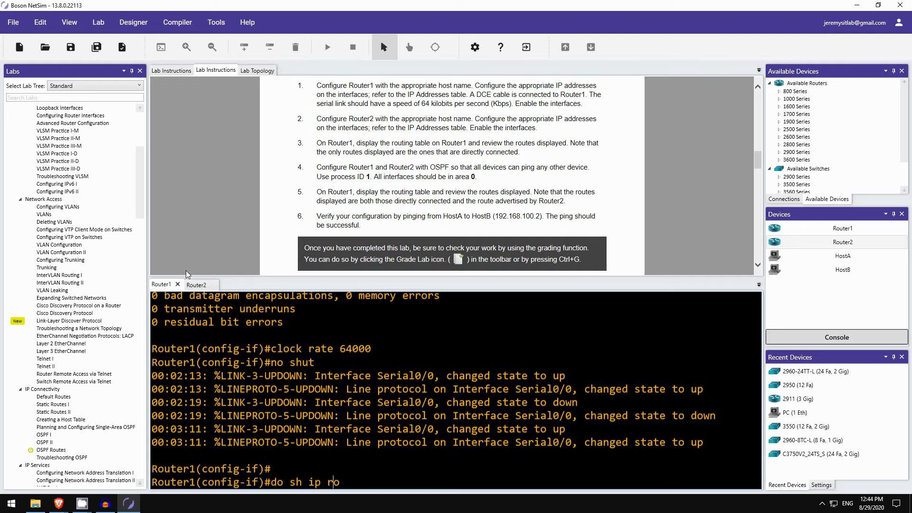
key("Return")
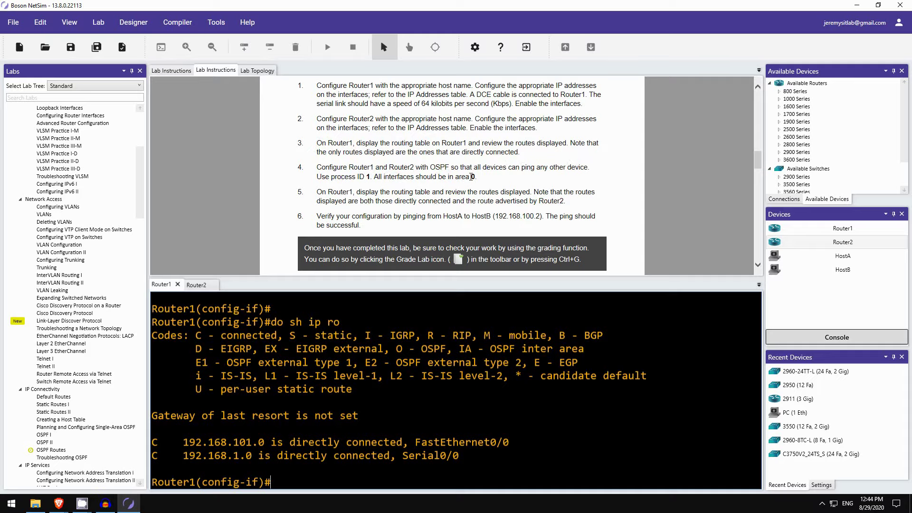
Bring the lab topology diagram into view and start OSPF process 1 on Router1
scroll(457, 176, "up", 10)
scroll(460, 179, "up", 6)
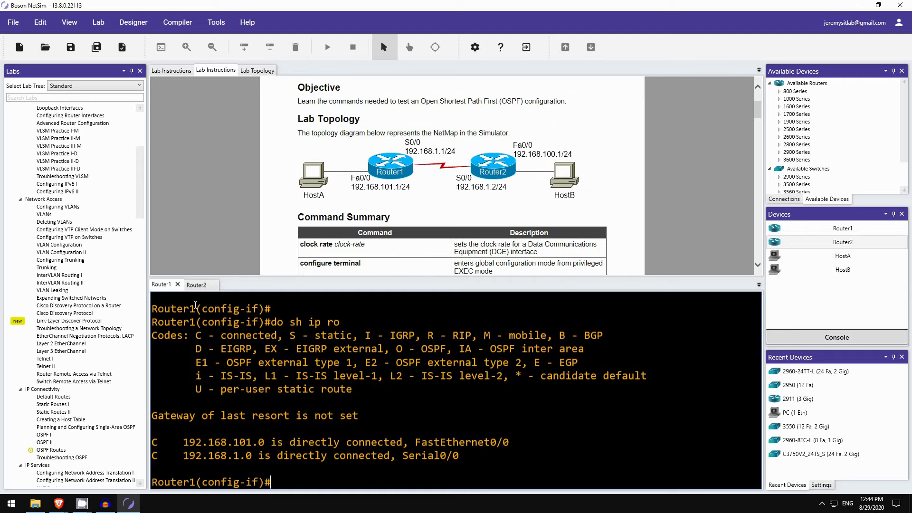
key("Return")
key("Return")
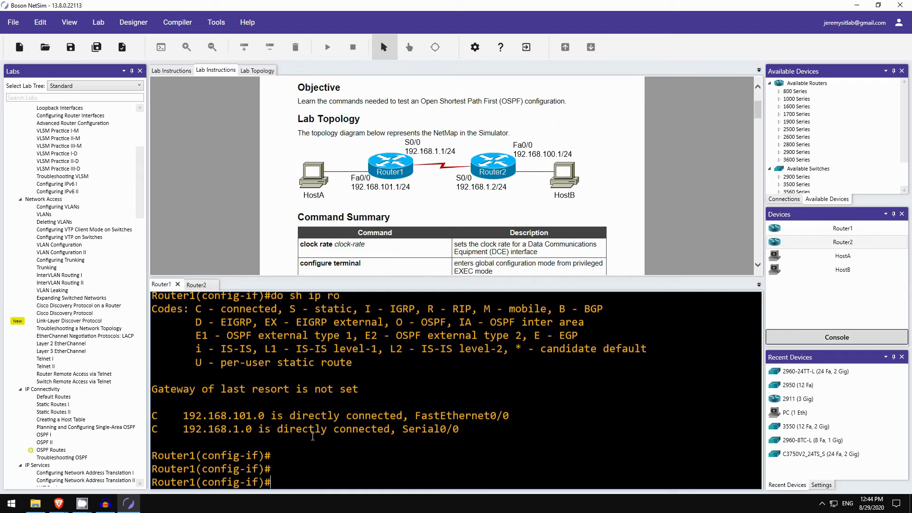
type("router ospf 1")
key("Return")
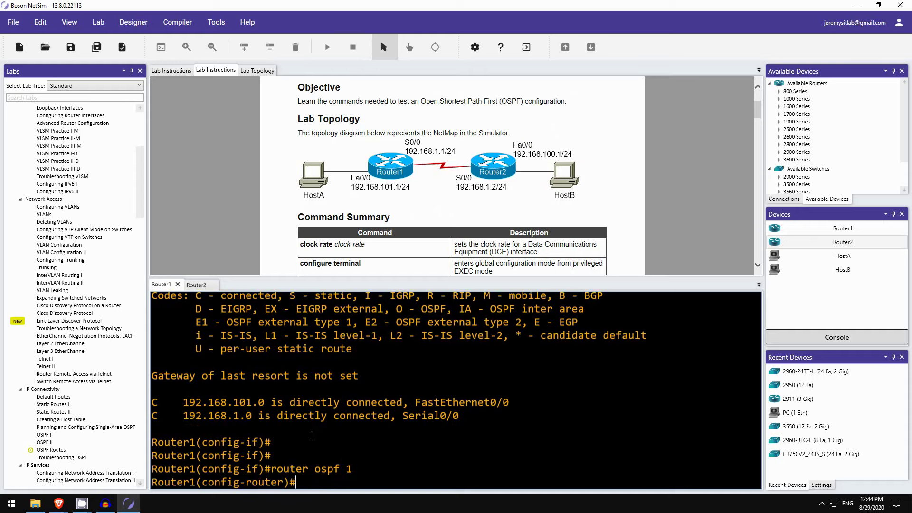
Add network 192.168.101.0 with wildcard mask 0.0.0.255 to area 0 in Router1's OSPF process
type("net ")
type("192.168")
type("101.")
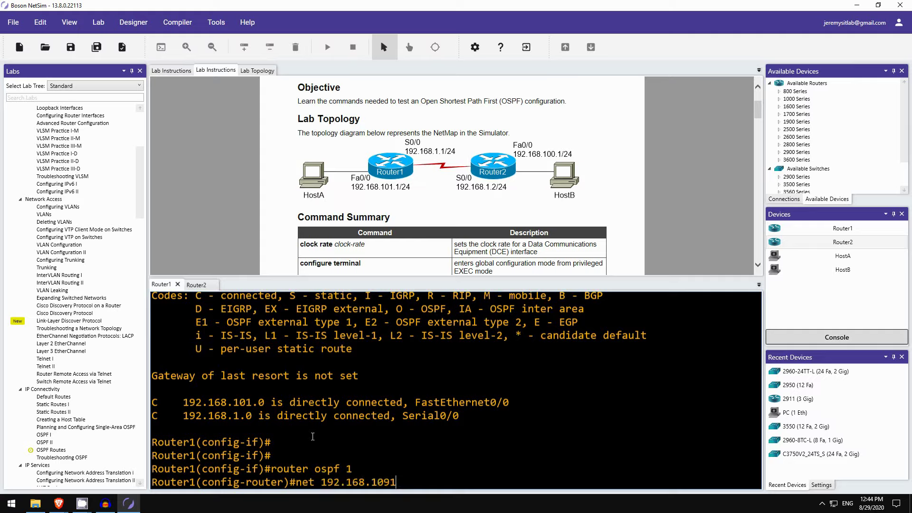
key("BackSpace")
key("BackSpace")
type("1.0 0.0.0.255 are")
key("BackSpace")
key("BackSpace")
type("rea 0")
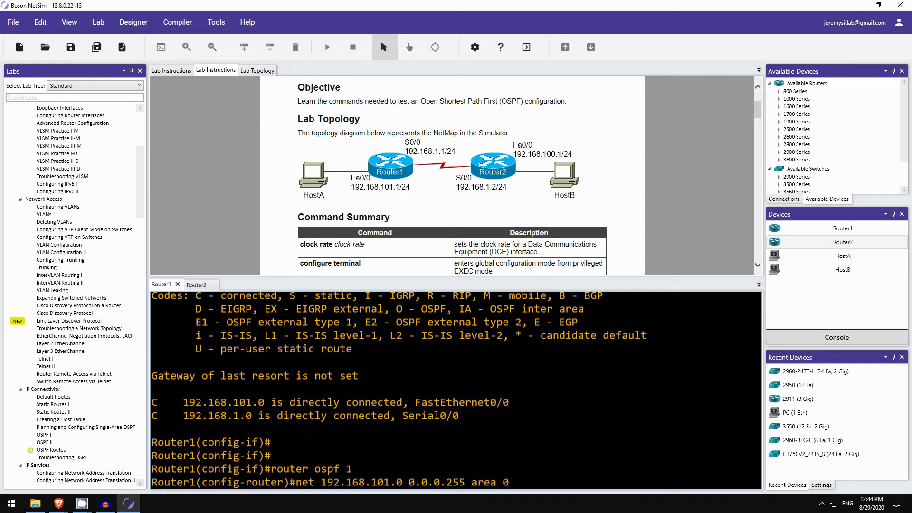
key("Return")
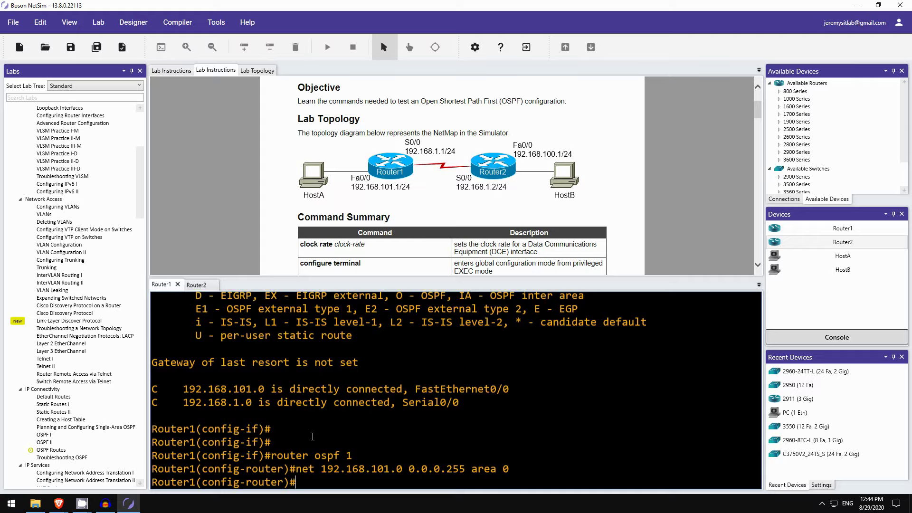
Add network 192.168.1.0 with wildcard mask 0.0.0.255 to area 0 in Router1's OSPF process
type("net 192.168.1.0 0.0.")
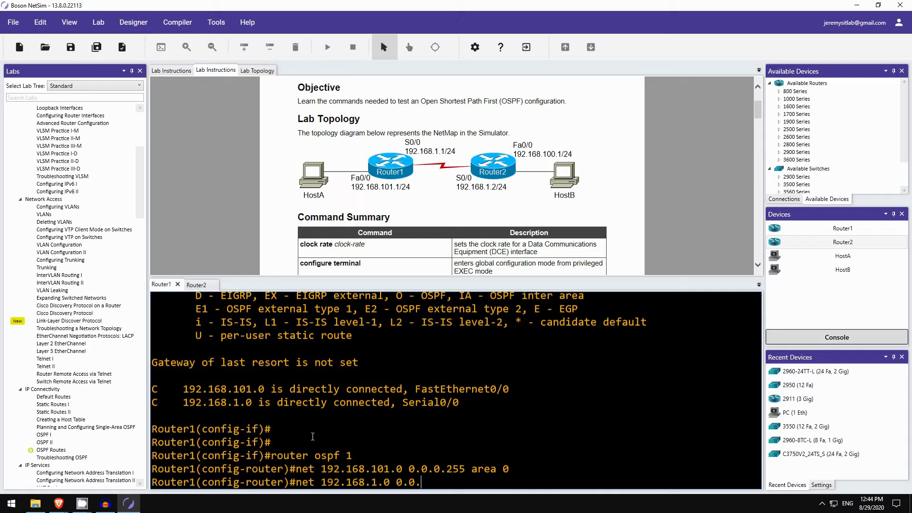
type("0.255 area 0")
key("Return")
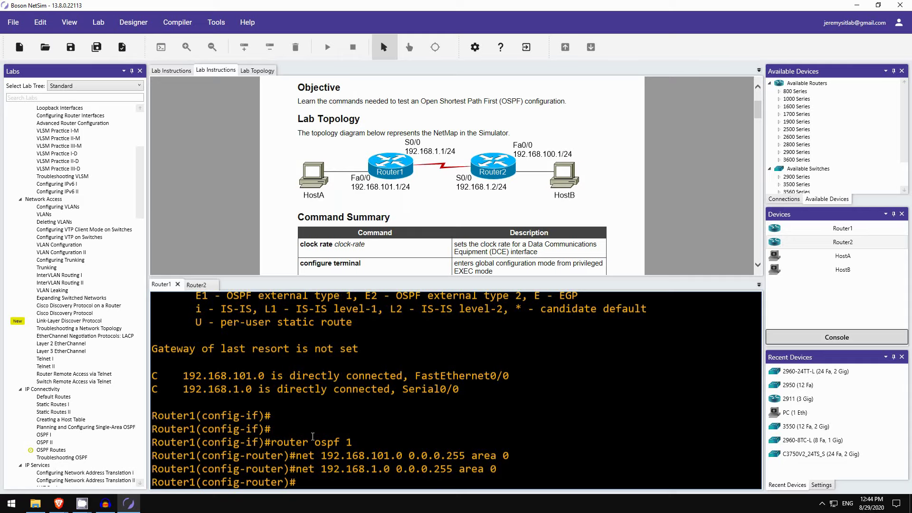
Start OSPF process 1 on Router2 and add network 192.168.100.0 with wildcard mask 0.0.0.255 in area 0
left_click(205, 285)
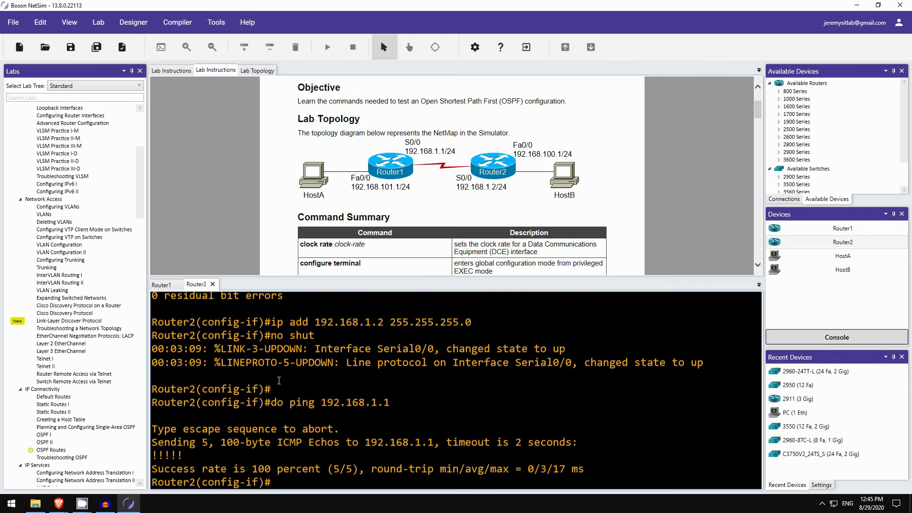
type("router ospf 1")
key("Return")
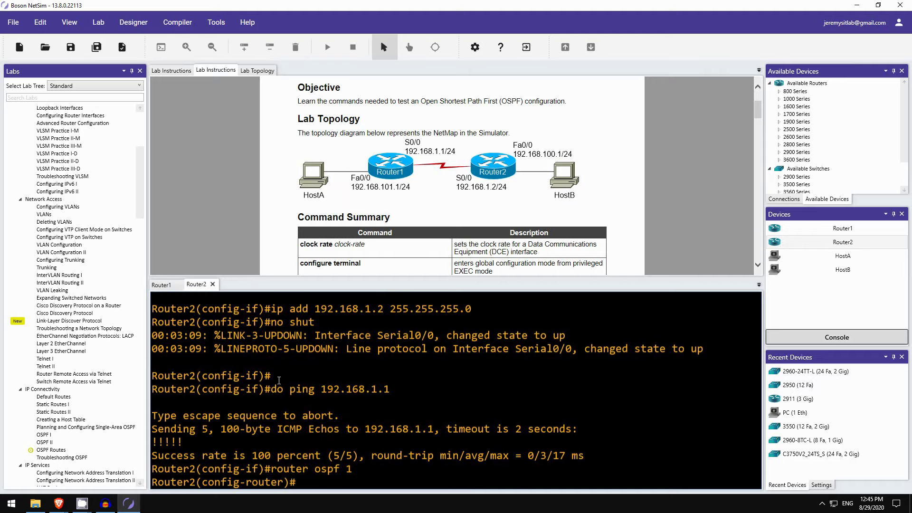
type("net 192.168.100.0 0.0.0.")
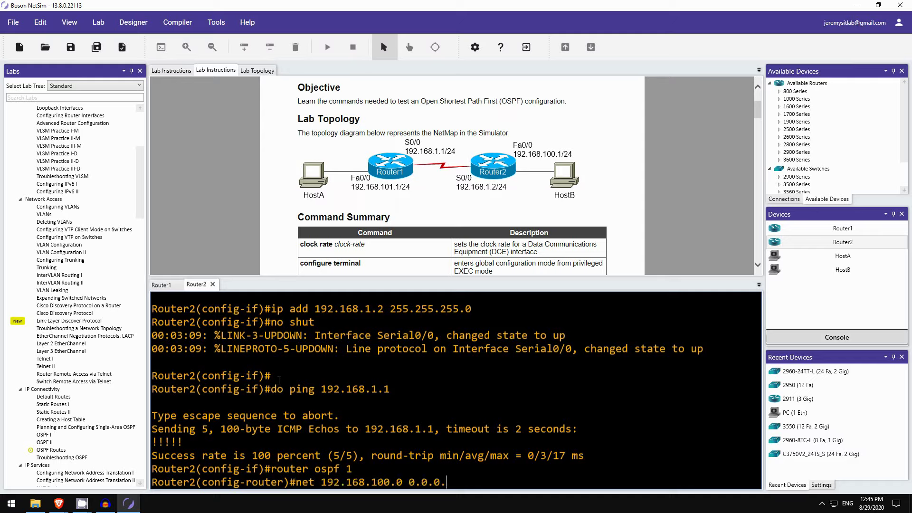
type("255 area 0")
key("Return")
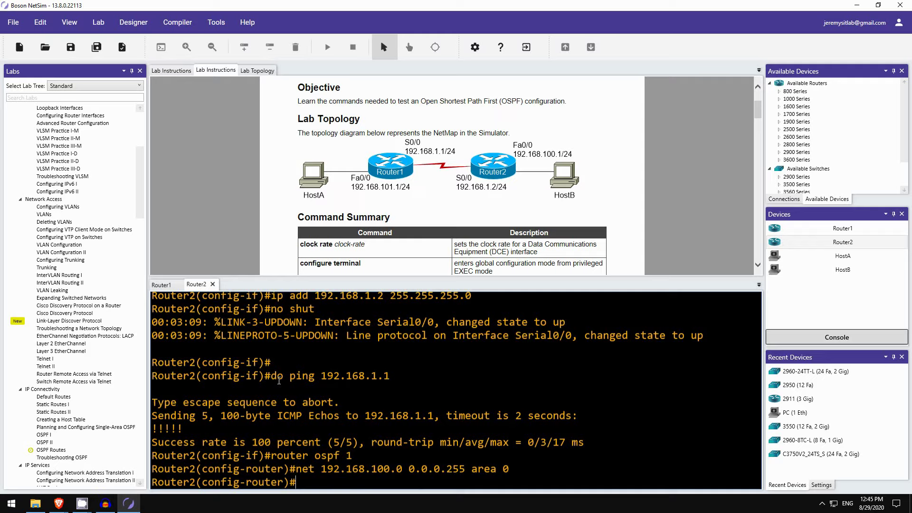
Add network 192.168.1.0 with wildcard mask 0.0.0.255 to area 0 in Router2's OSPF process
type("net 192.168.1.0 0")
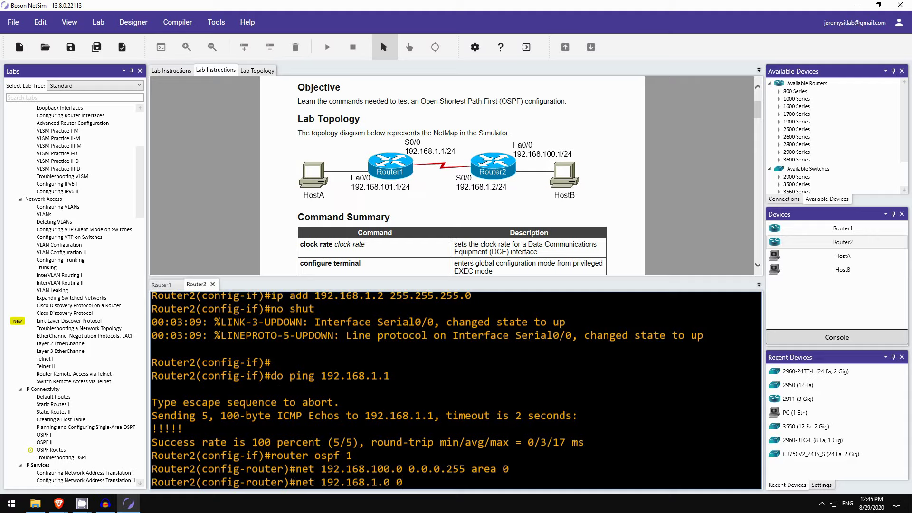
type(".0.0.255 area 0")
key("Return")
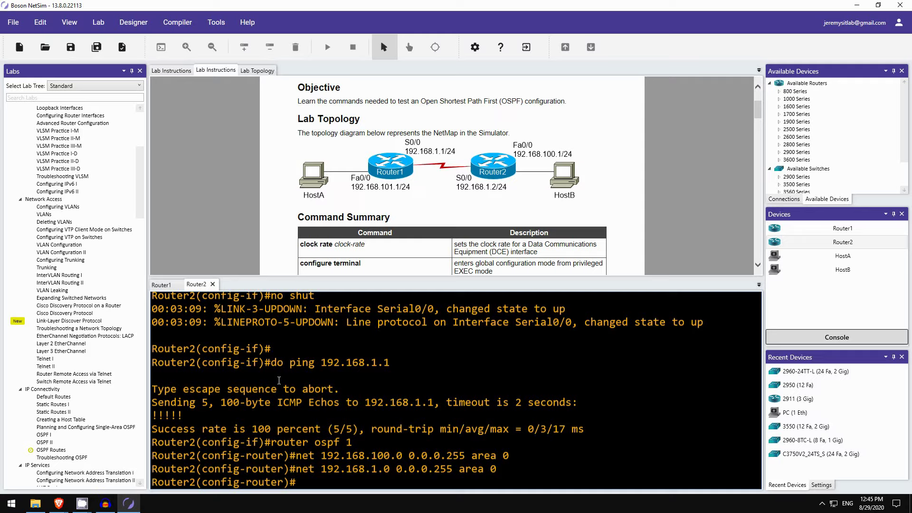
Display Router2's OSPF neighbor table repeatedly to follow the adjacency state with Router1
type("do show ip ospf neigh")
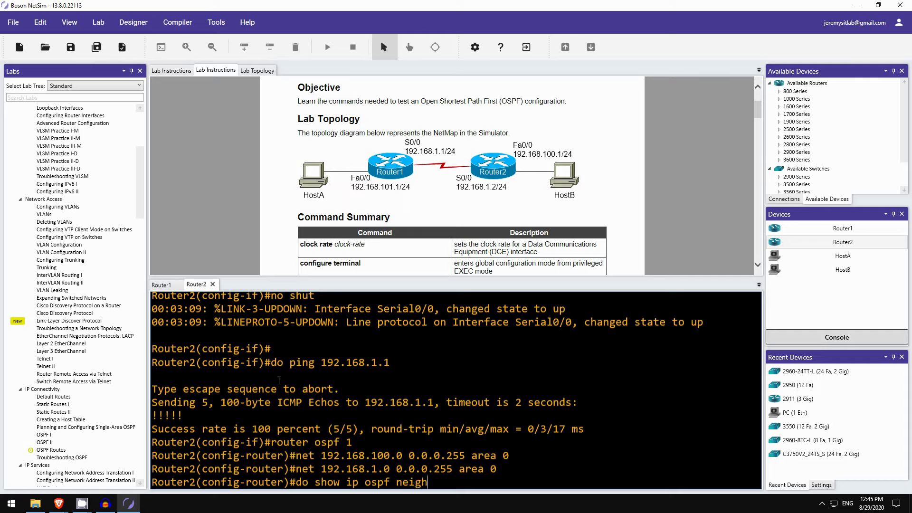
key("Return")
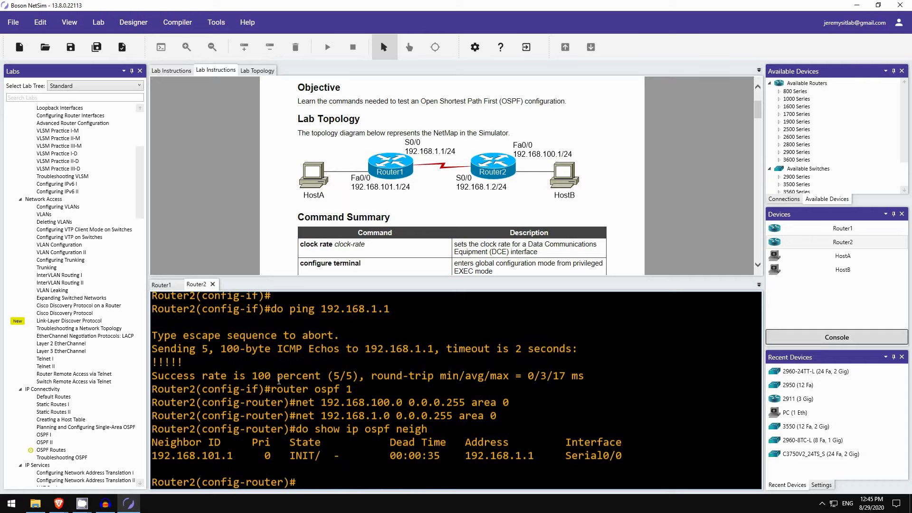
key("Up")
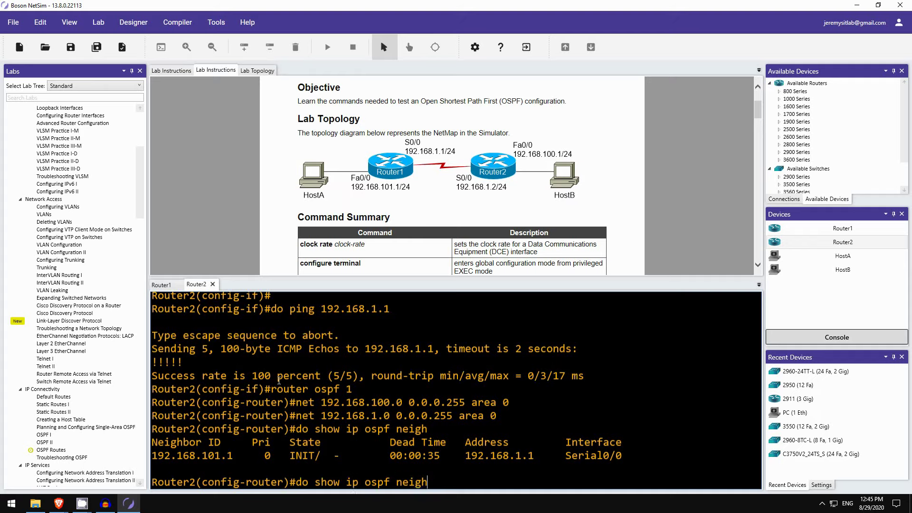
key("Return")
key("Up")
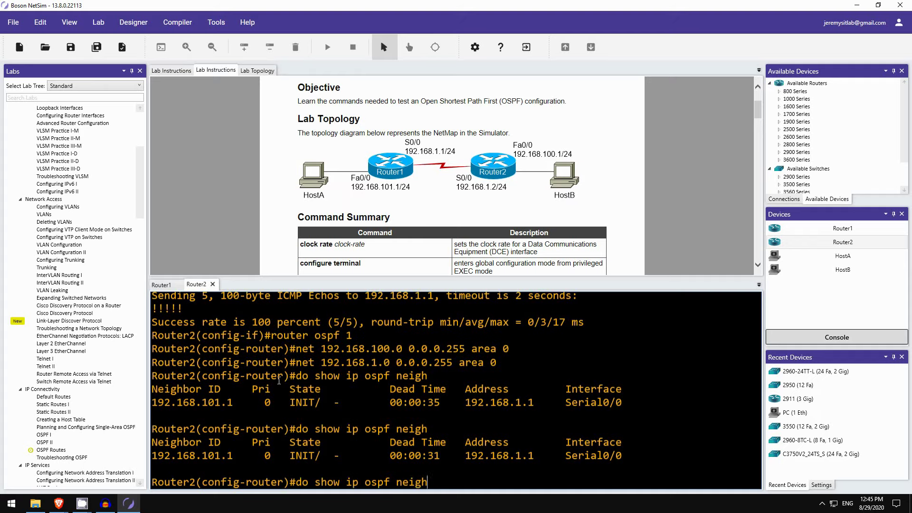
key("Return")
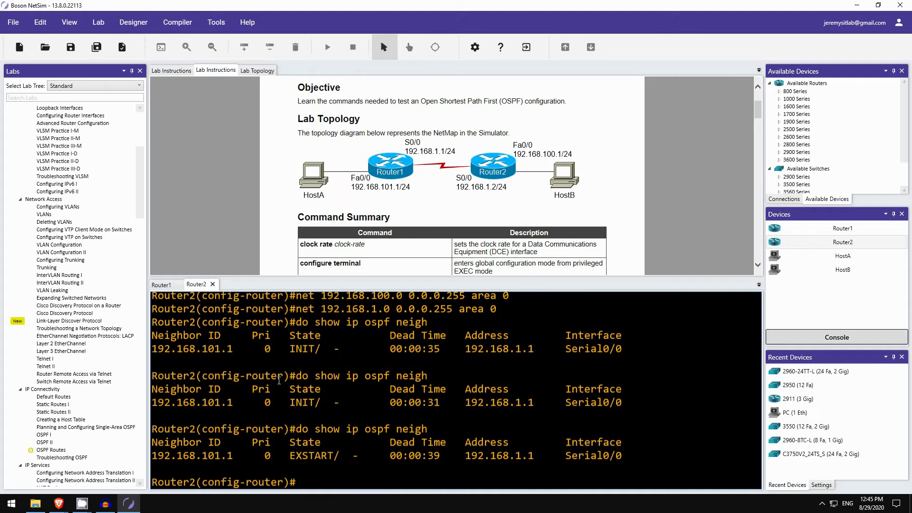
key("Up")
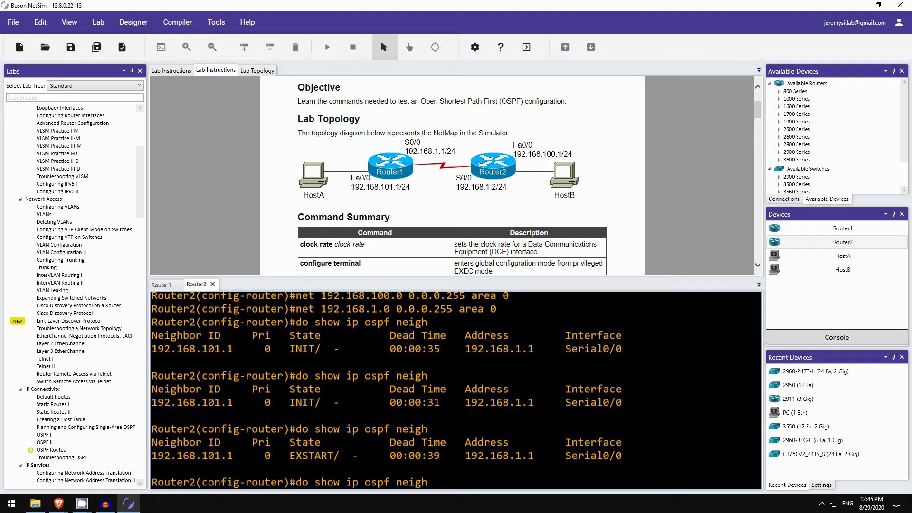
key("Return")
key("Up")
key("Return")
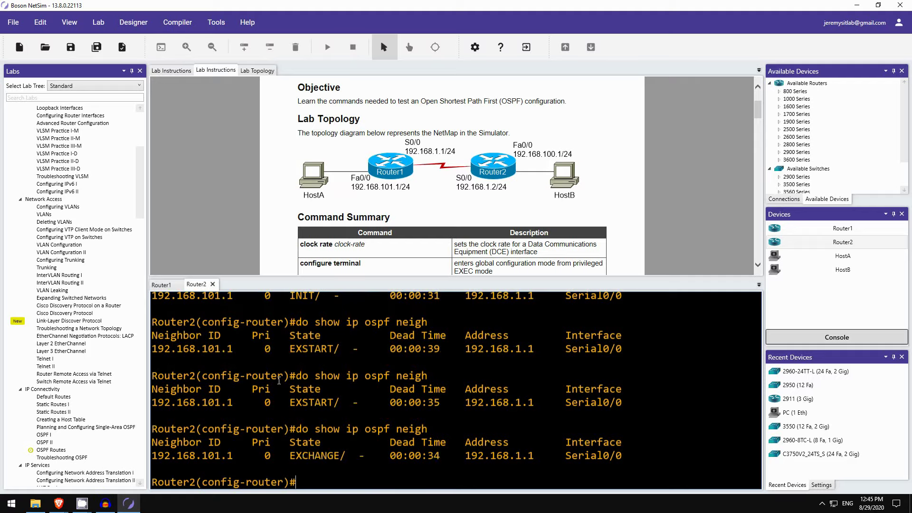
key("Up")
key("Return")
key("Up")
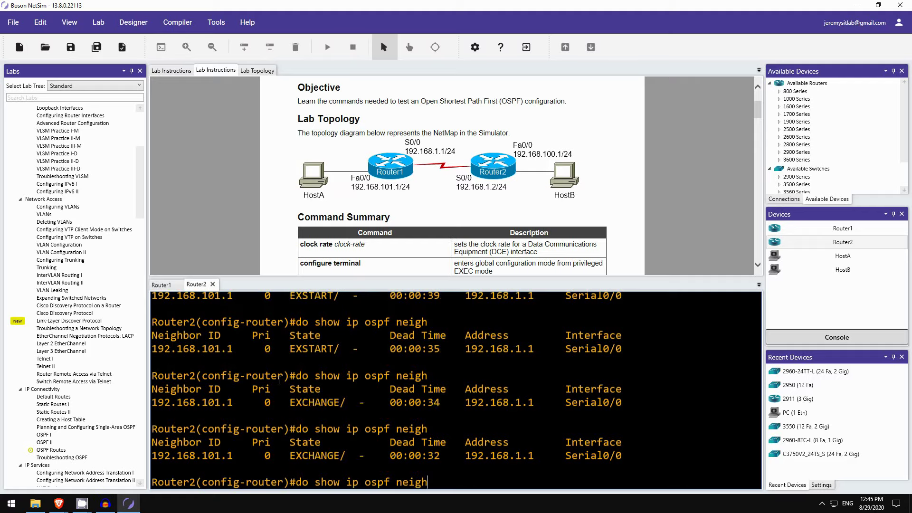
key("Return")
key("Up")
key("Return")
key("Up")
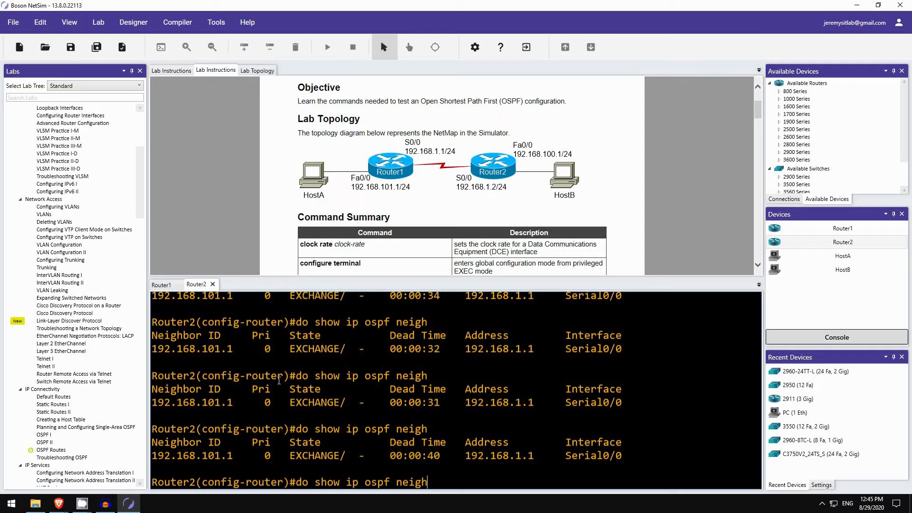
key("Return")
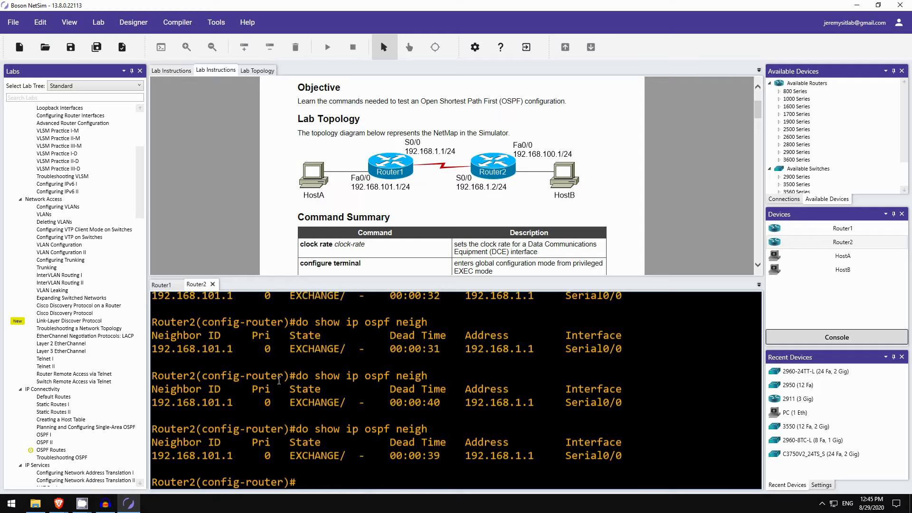
key("Up")
key("Return")
key("Up")
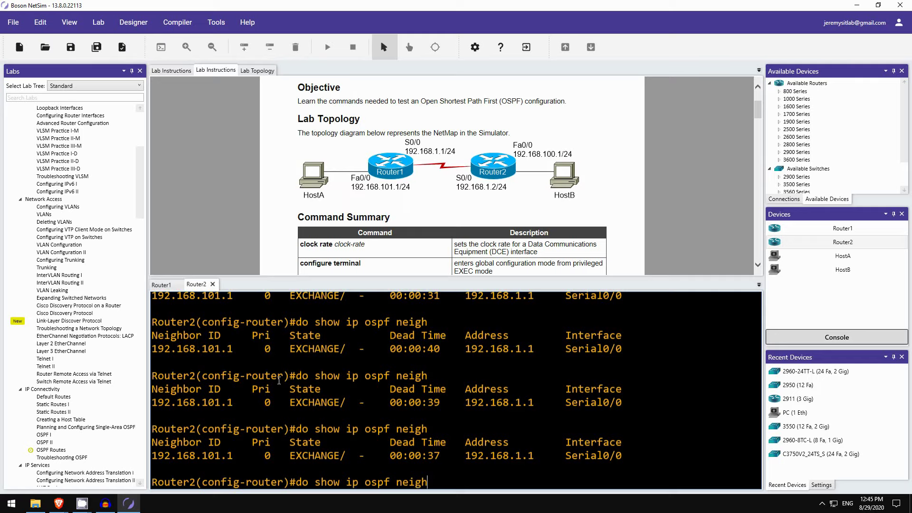
key("Return")
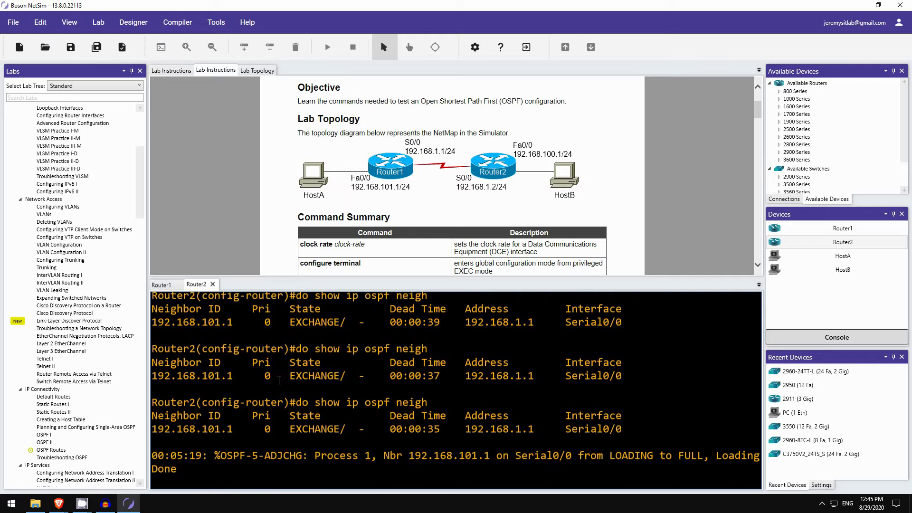
Examine the OSPF adjacency change message on Router2 and recheck the neighbor's state in the neighbor table
left_click_drag(607, 457, 707, 457)
left_click(616, 467)
key("Return")
key("Up")
key("Return")
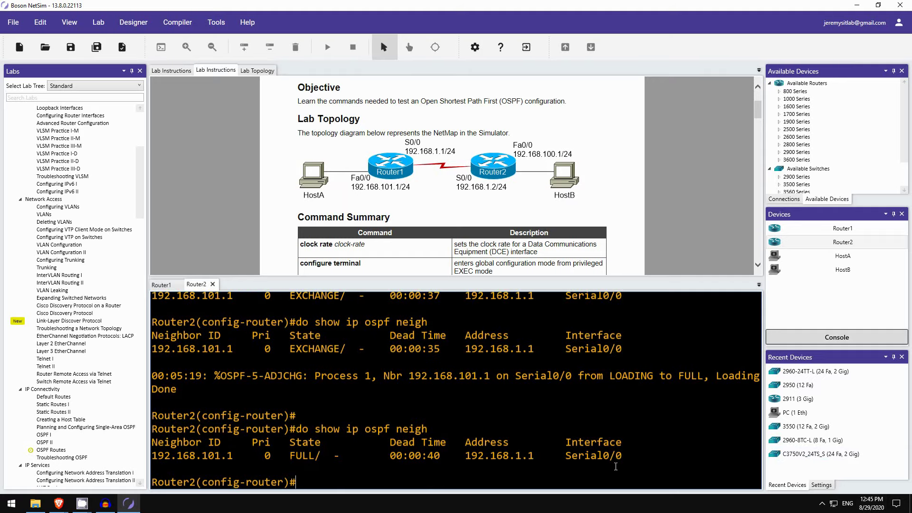
left_click_drag(292, 456, 321, 447)
left_click(324, 480)
Review the remaining lab tasks, display Router2's IP routing table, and return to the topology diagram to compare the routes
scroll(279, 195, "down", 1)
scroll(279, 199, "down", 10)
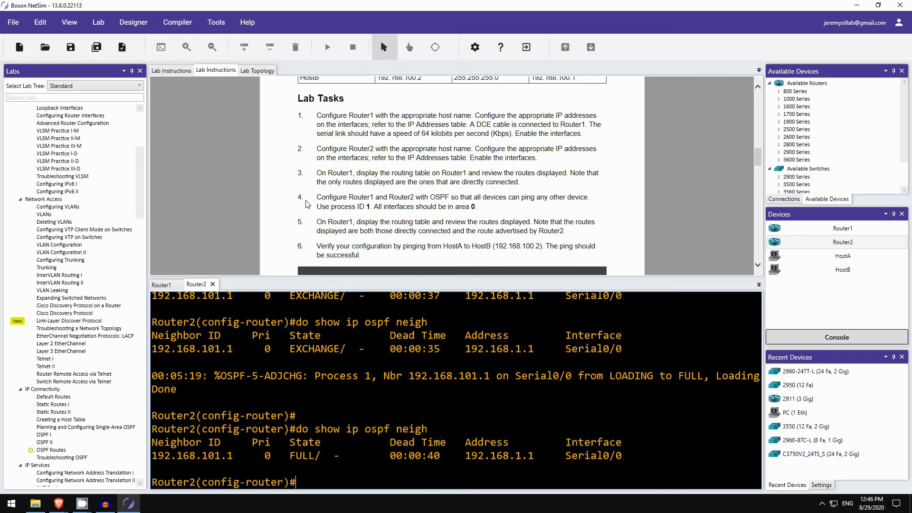
scroll(300, 197, "down", 2)
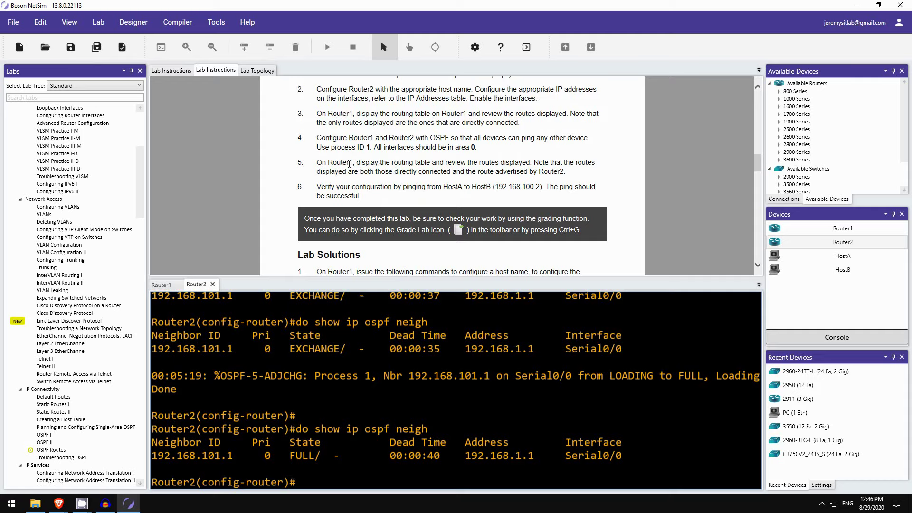
type("do show ip ro")
key("Return")
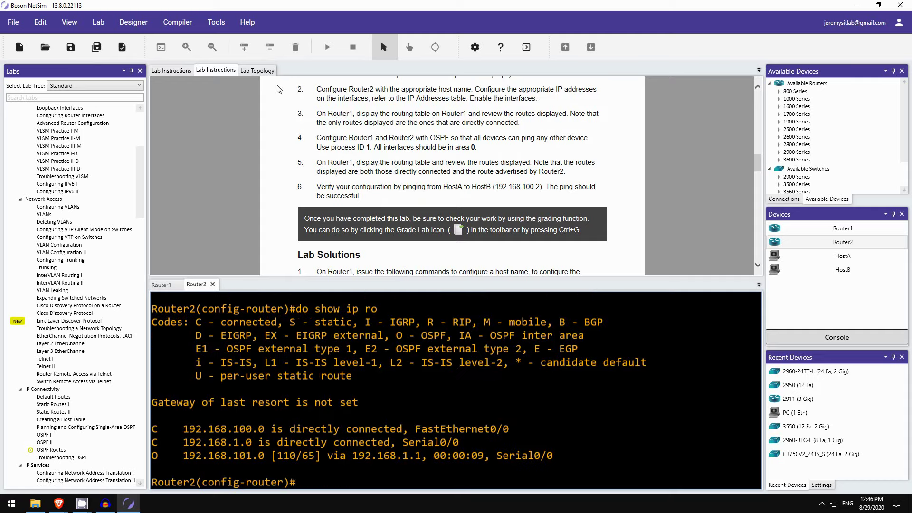
scroll(326, 210, "up", 6)
scroll(326, 211, "up", 10)
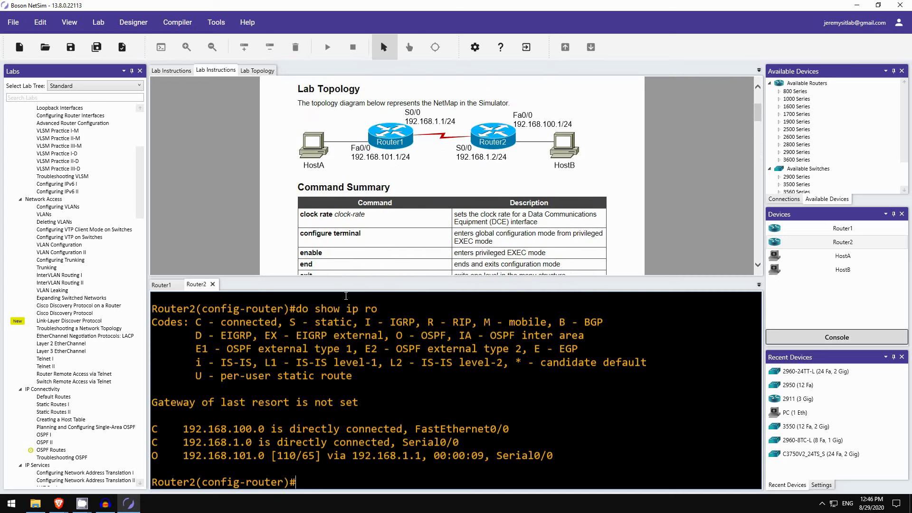
Examine the OSPF route in Router2's routing table, and display Router1's IP routing table to inspect its OSPF-learned route
left_click_drag(155, 455, 375, 455)
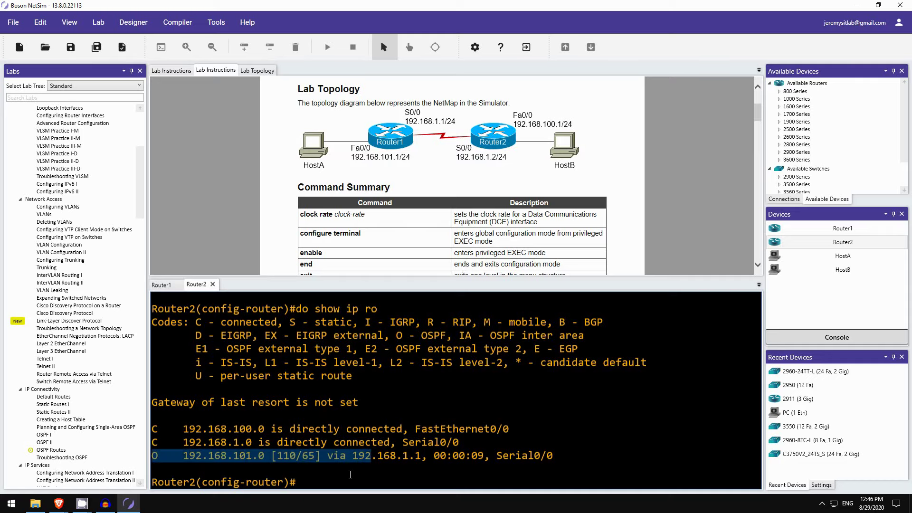
left_click(175, 287)
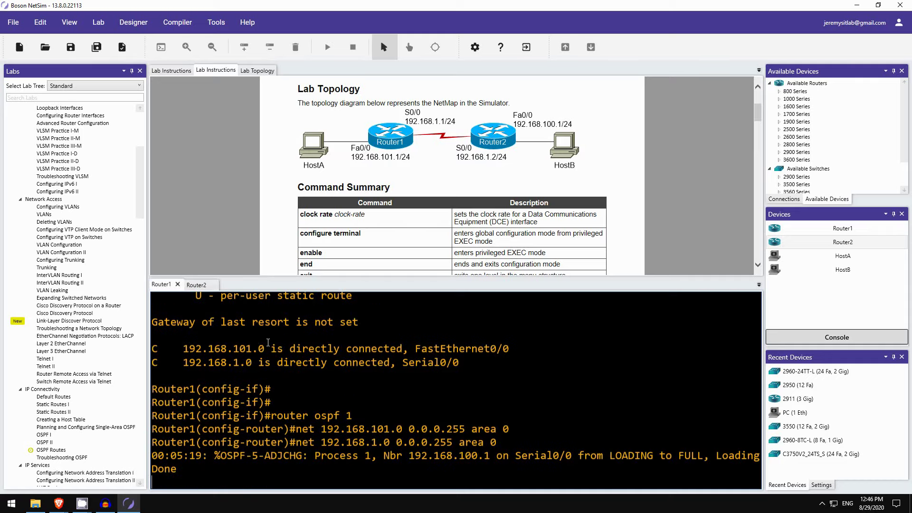
key("Return")
key("Return")
type("do sho ip route")
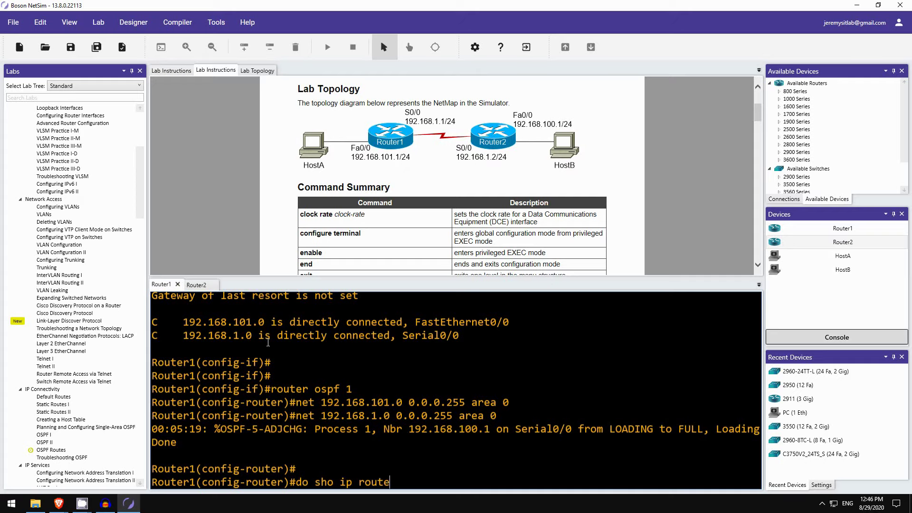
key("Return")
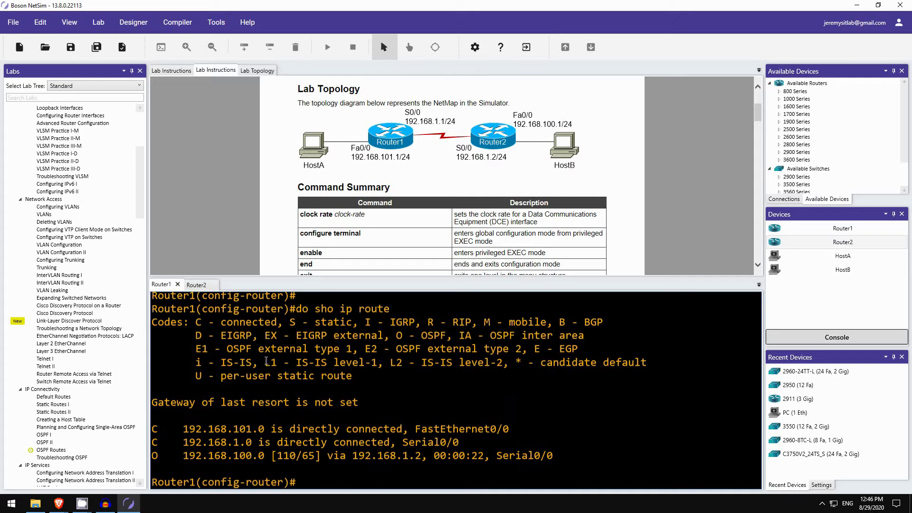
left_click_drag(156, 458, 341, 461)
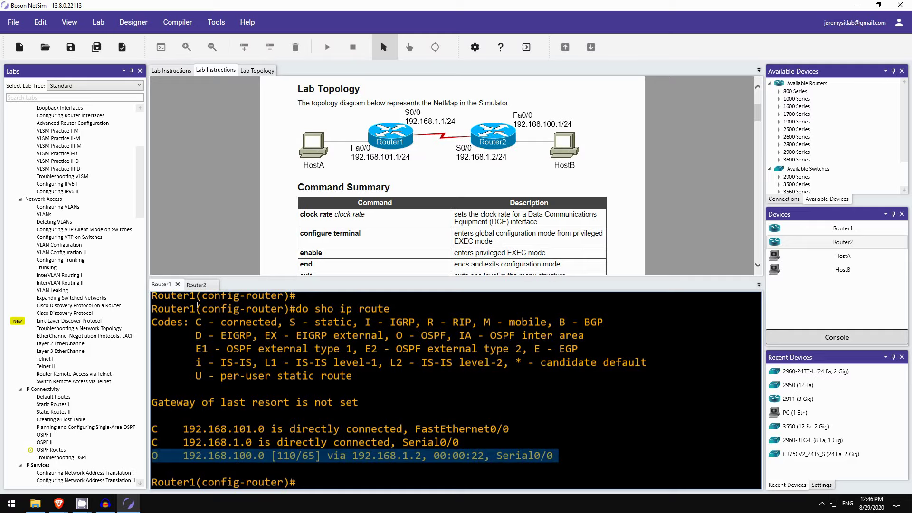
Review the remaining lab tasks and ping HostB at 192.168.100.2 from HostA's console
left_click(409, 250)
scroll(413, 238, "down", 5)
scroll(367, 183, "down", 6)
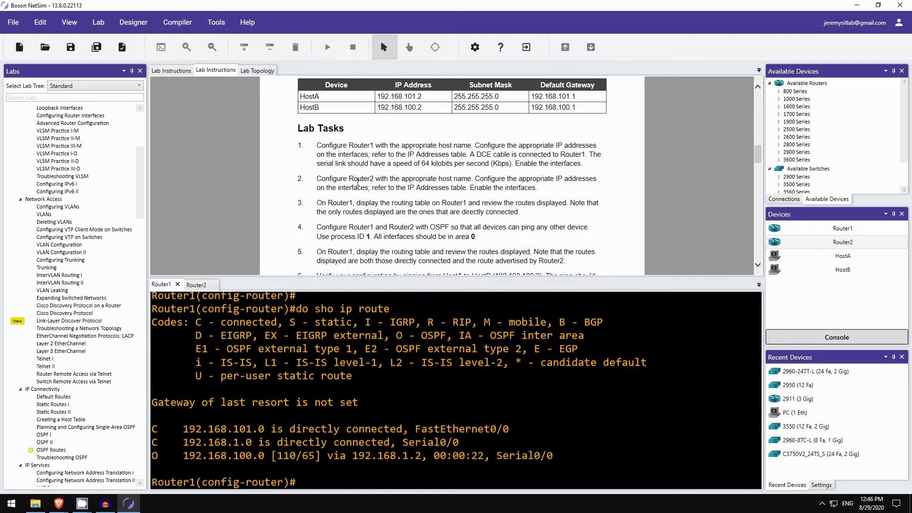
scroll(333, 247, "down", 1)
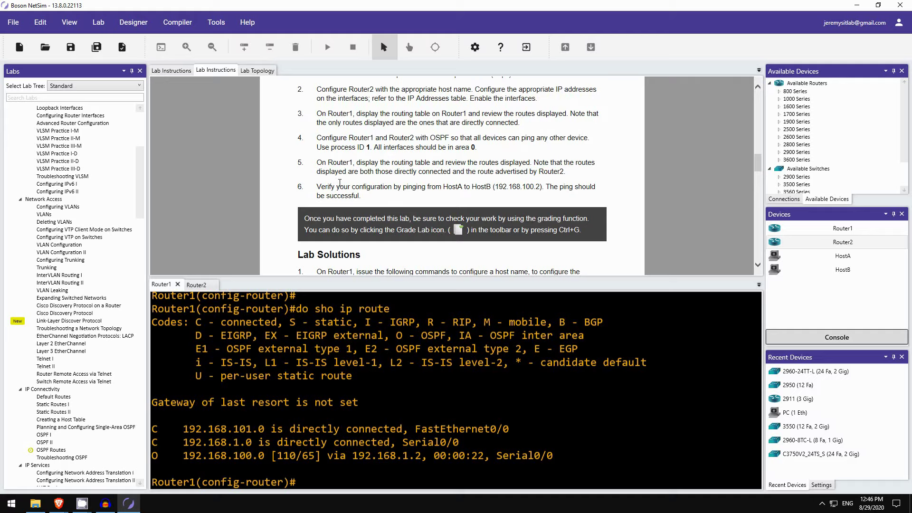
left_click(817, 255)
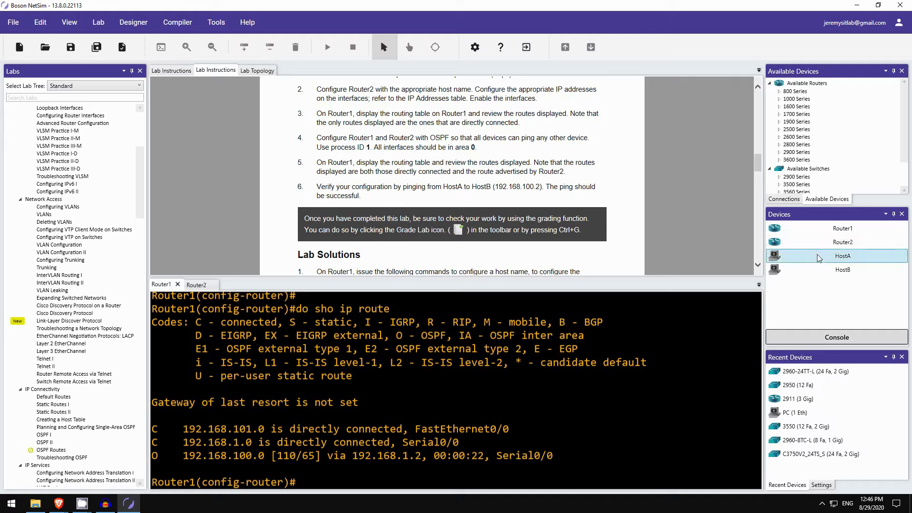
left_click(811, 339)
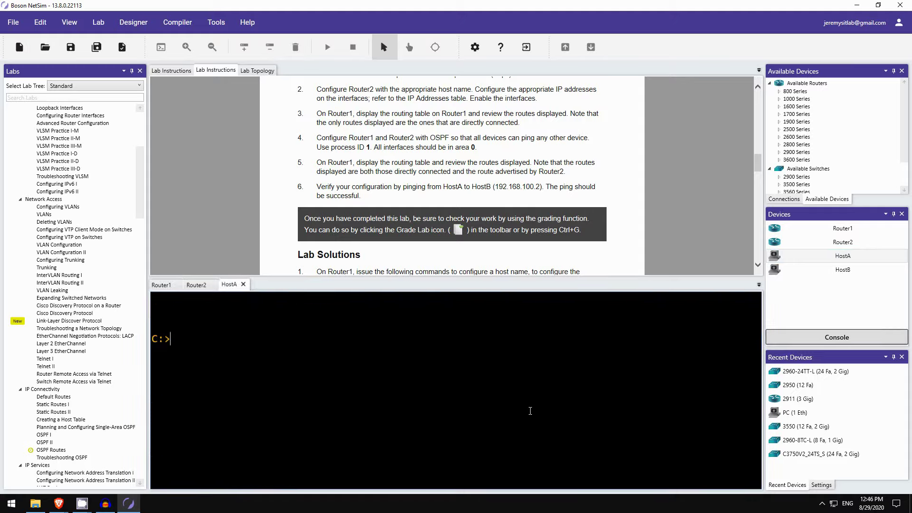
key("Return")
type("ping 192.168.1")
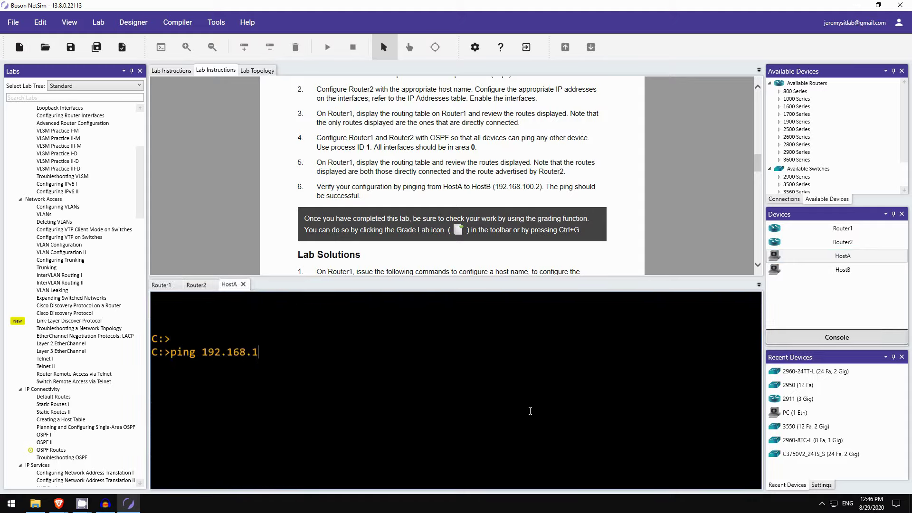
type("00.2")
key("Return")
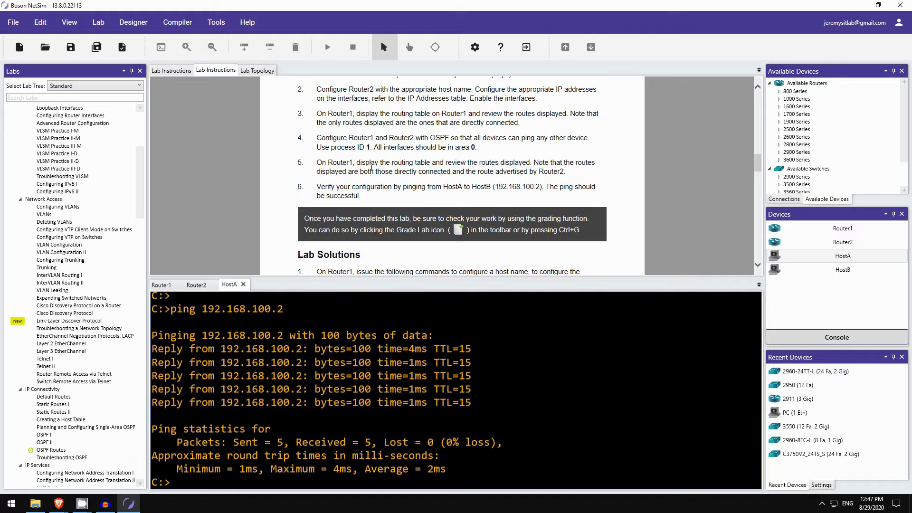
Grade the OSPF Routes lab, review the graded Router1 and Router2 configurations, and close the results
left_click(124, 46)
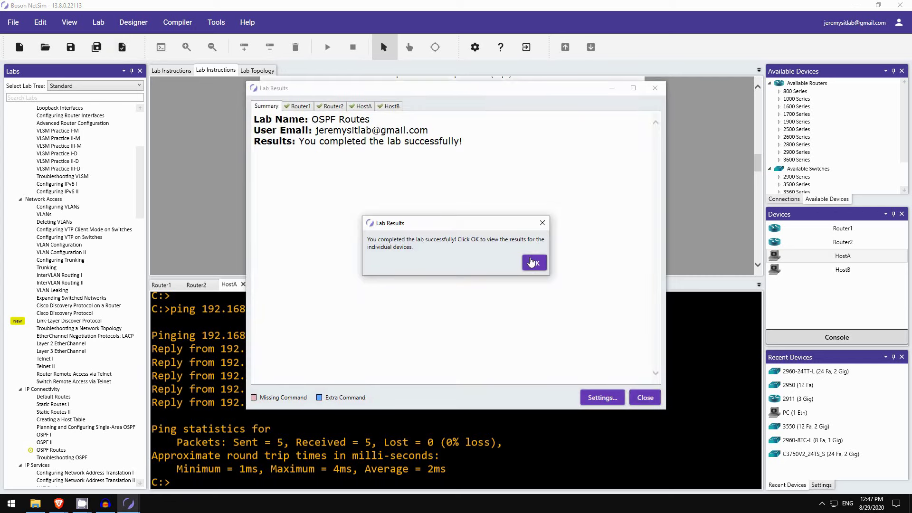
left_click(532, 262)
left_click(302, 107)
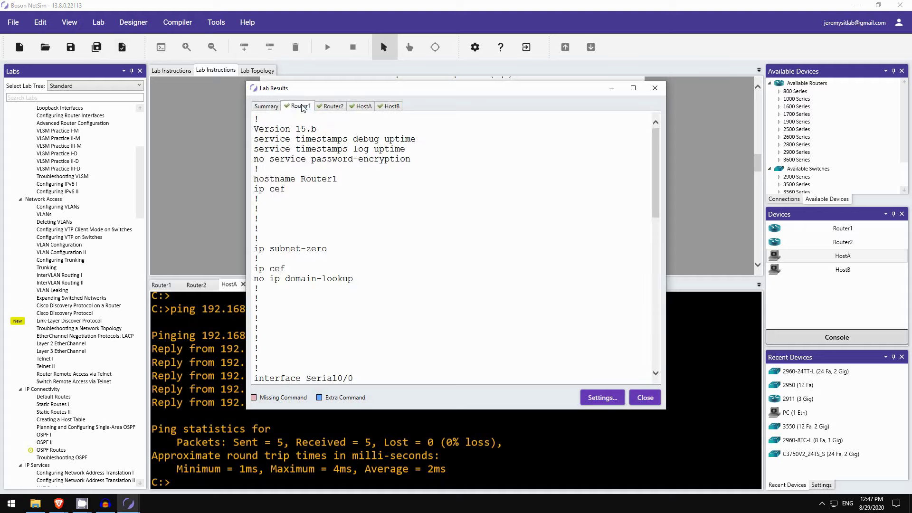
left_click_drag(657, 146, 652, 301)
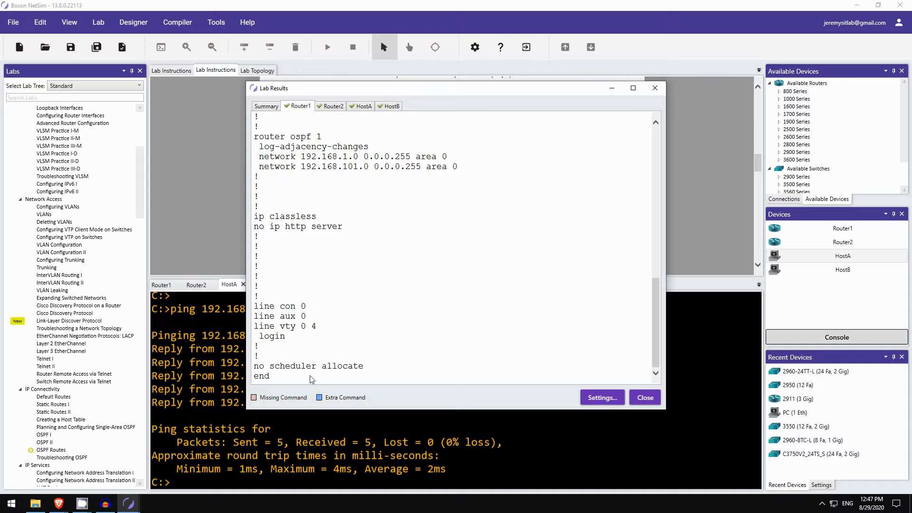
scroll(345, 269, "up", 8)
scroll(345, 268, "up", 7)
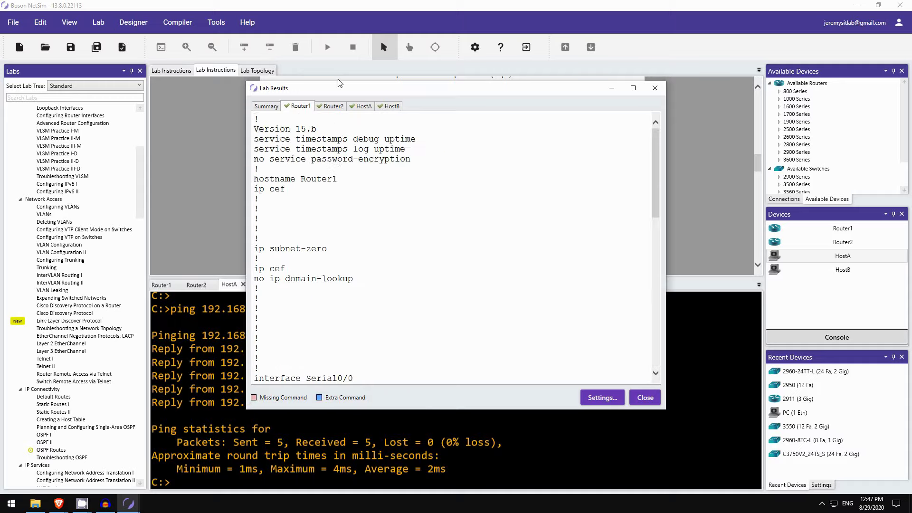
left_click(328, 107)
scroll(630, 329, "down", 15)
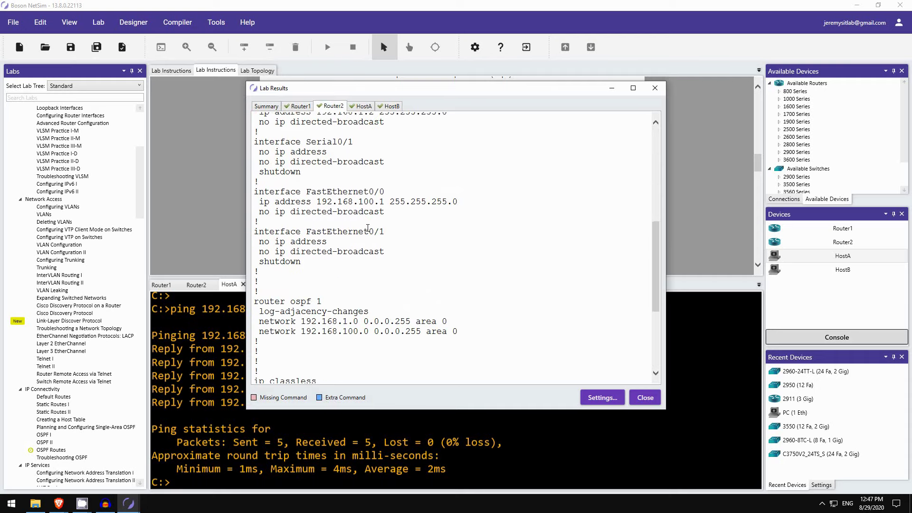
left_click(656, 403)
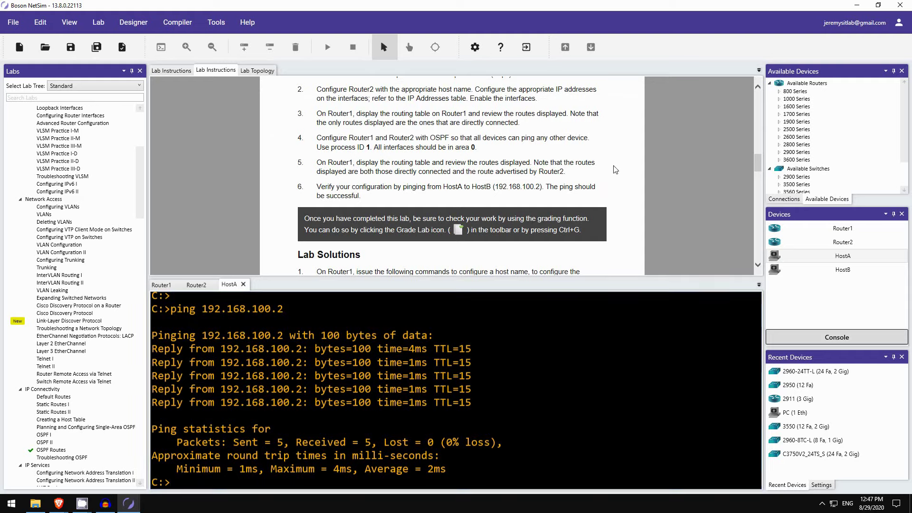
Look through the lab solutions and sample configuration script, returning to the OSPF commands for Router1 and Router2
scroll(543, 157, "down", 3)
scroll(476, 144, "down", 1)
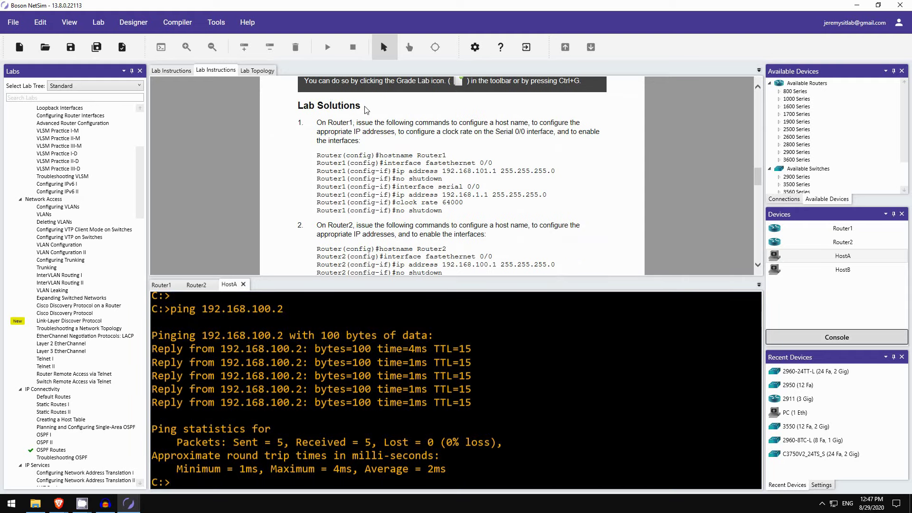
scroll(438, 160, "down", 4)
scroll(437, 160, "down", 6)
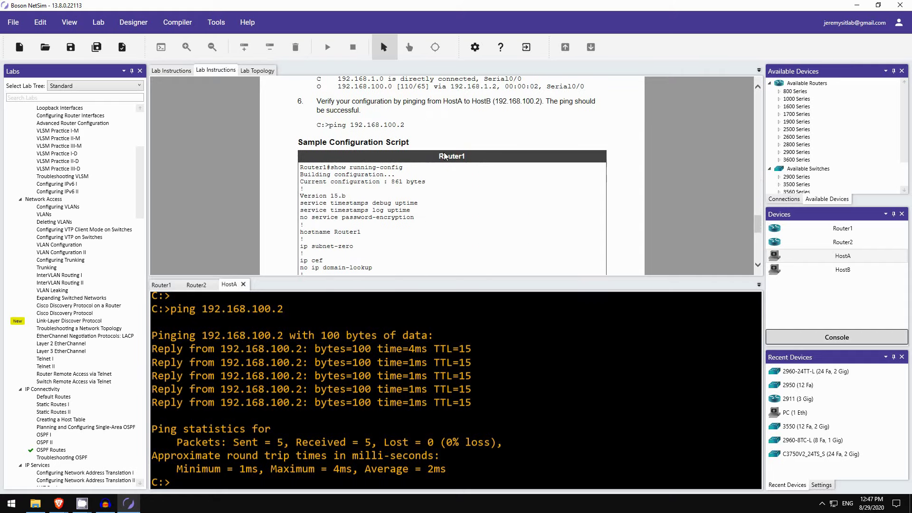
scroll(613, 179, "up", 5)
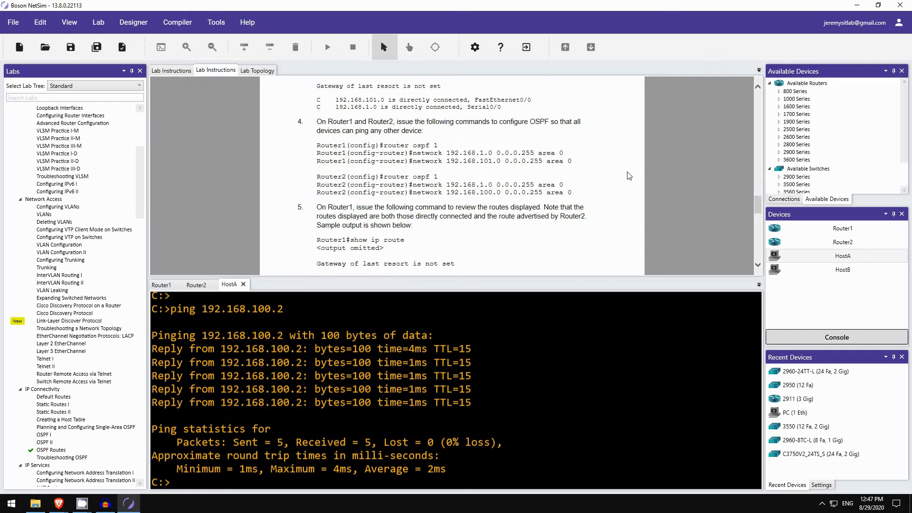